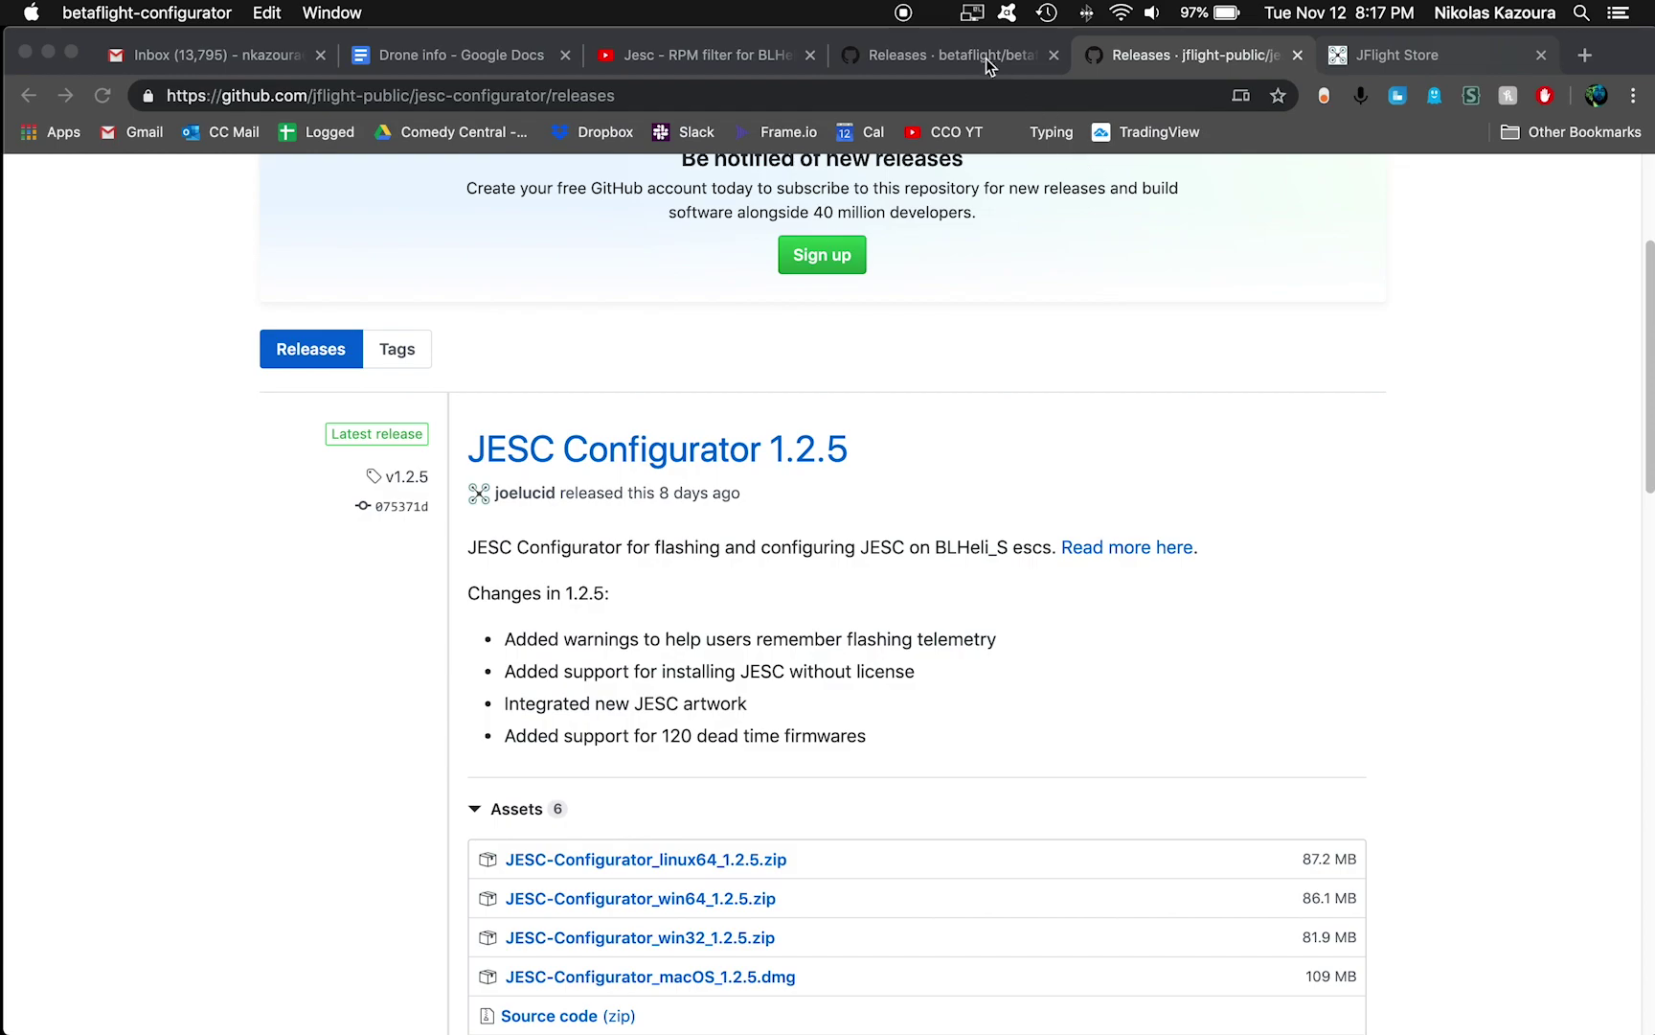
Review the Betaflight Configurator 10.6.0 release page for the Mac OS X file and its upgrade note.
click(986, 58)
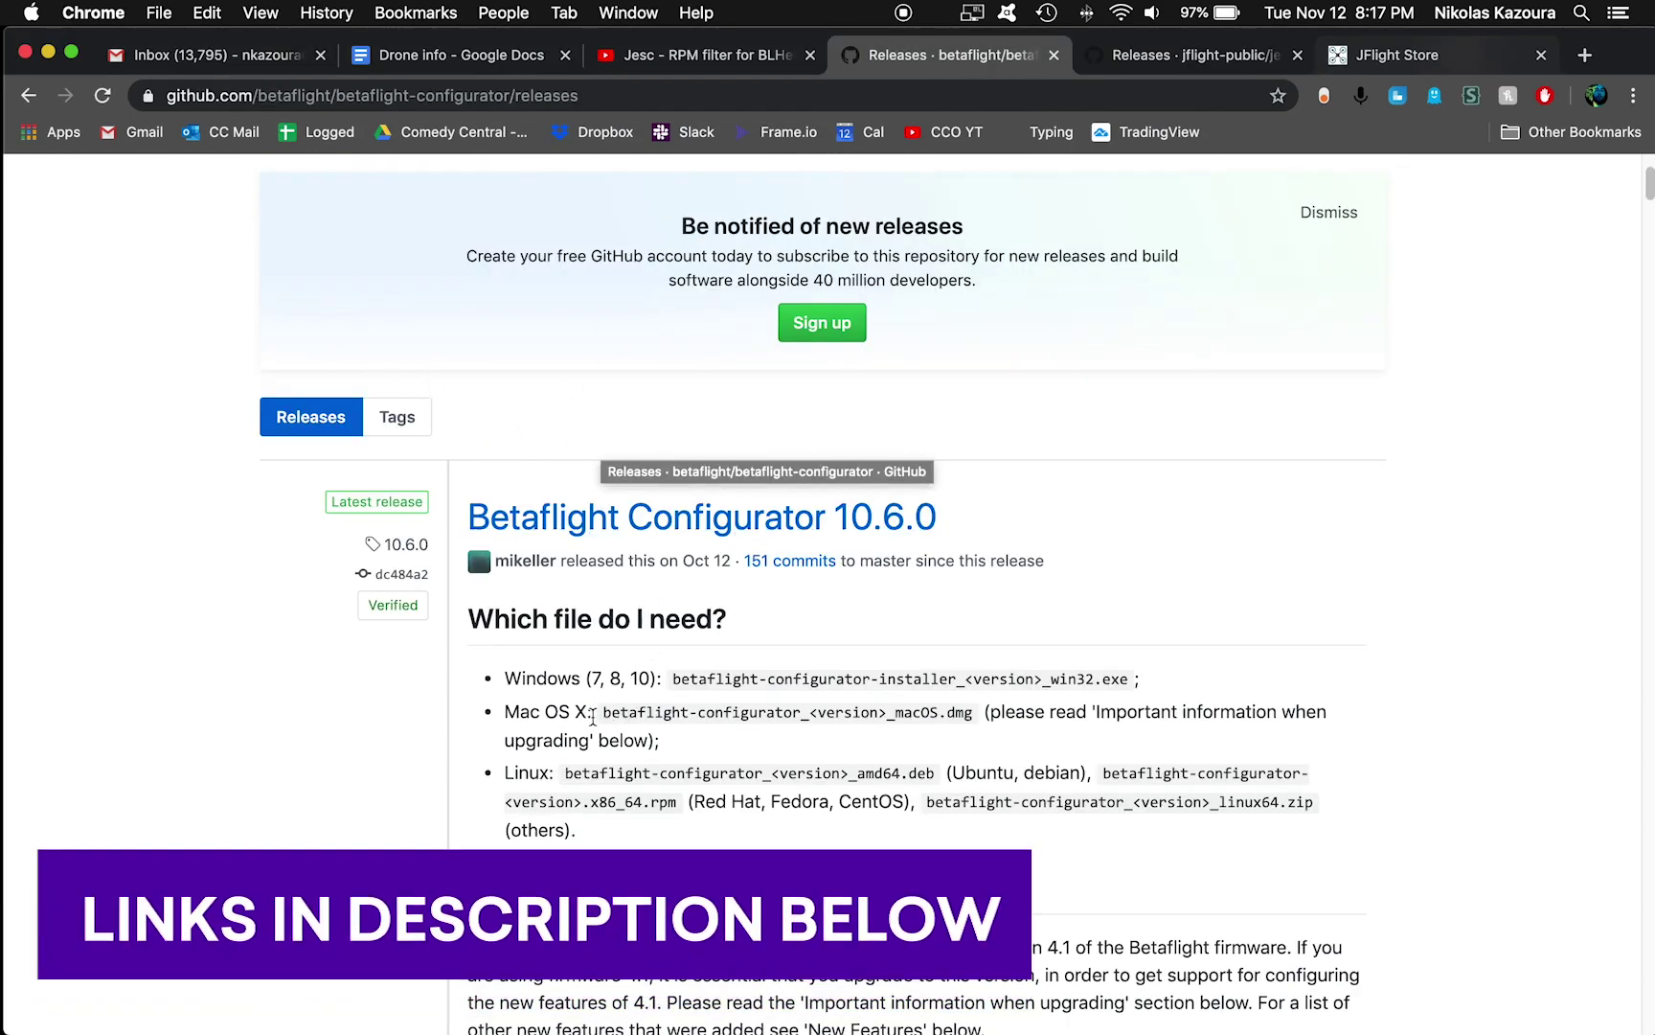
drag(979, 711, 996, 745)
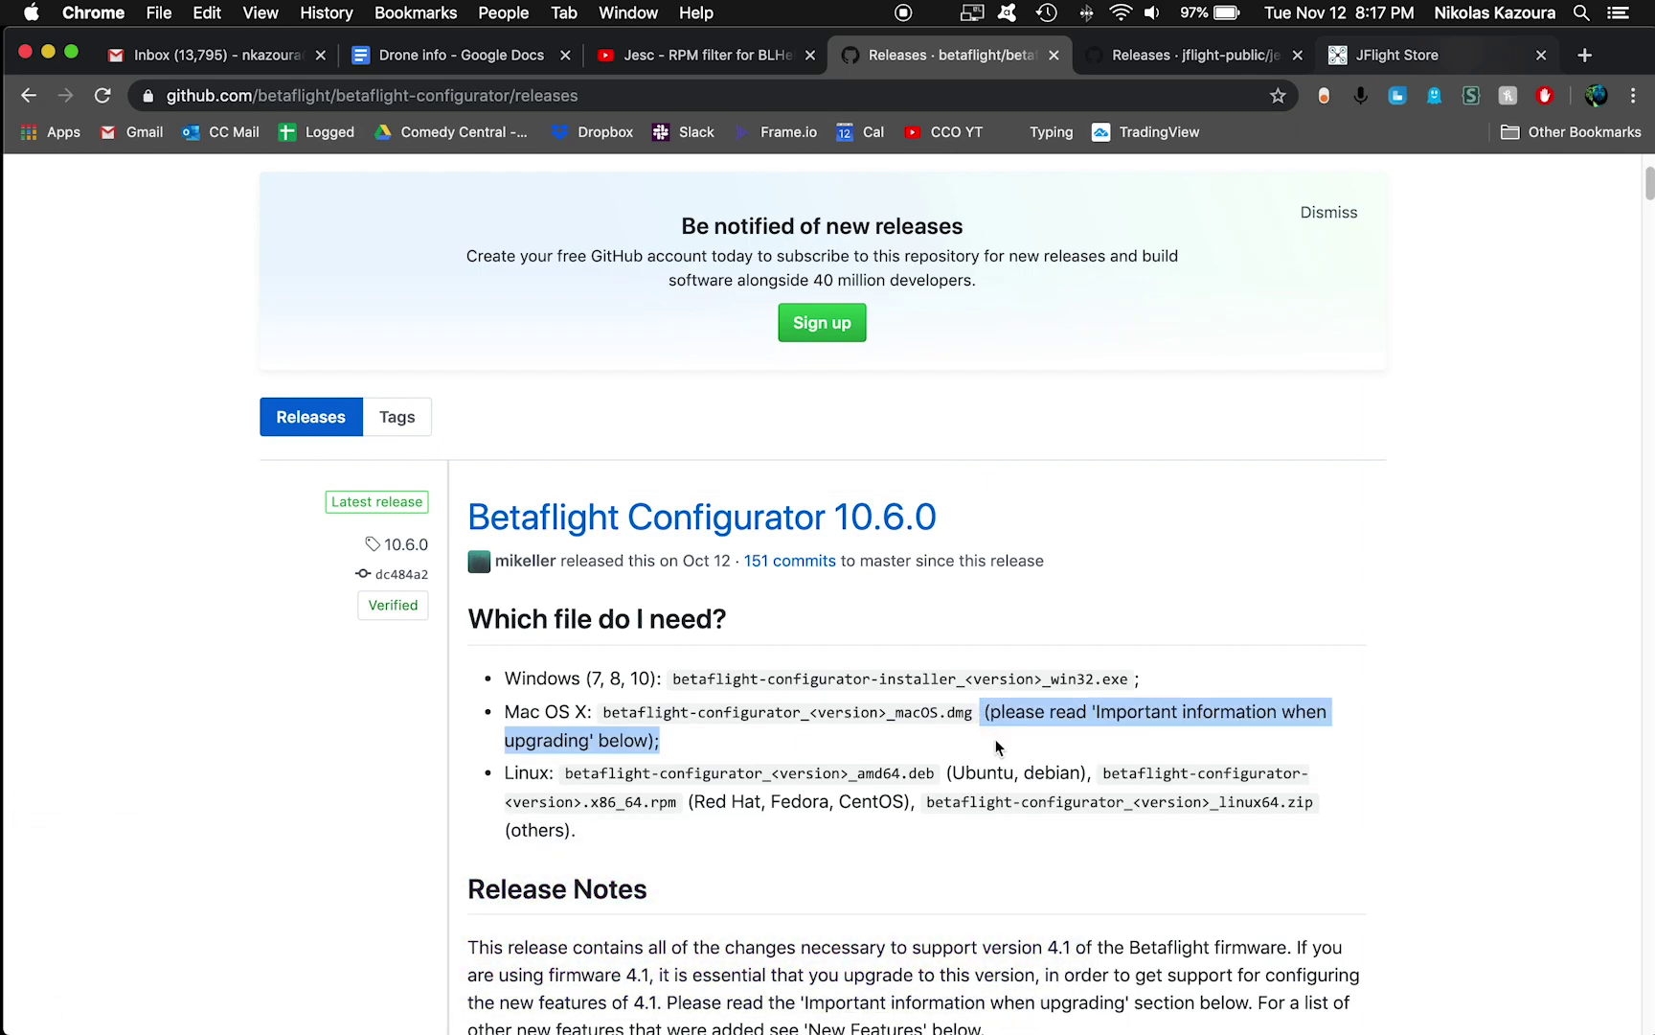
click(996, 738)
Switch to Betaflight Configurator, view the firmware flasher and connect to the flight controller to check its target.
mouse_move(1368, 999)
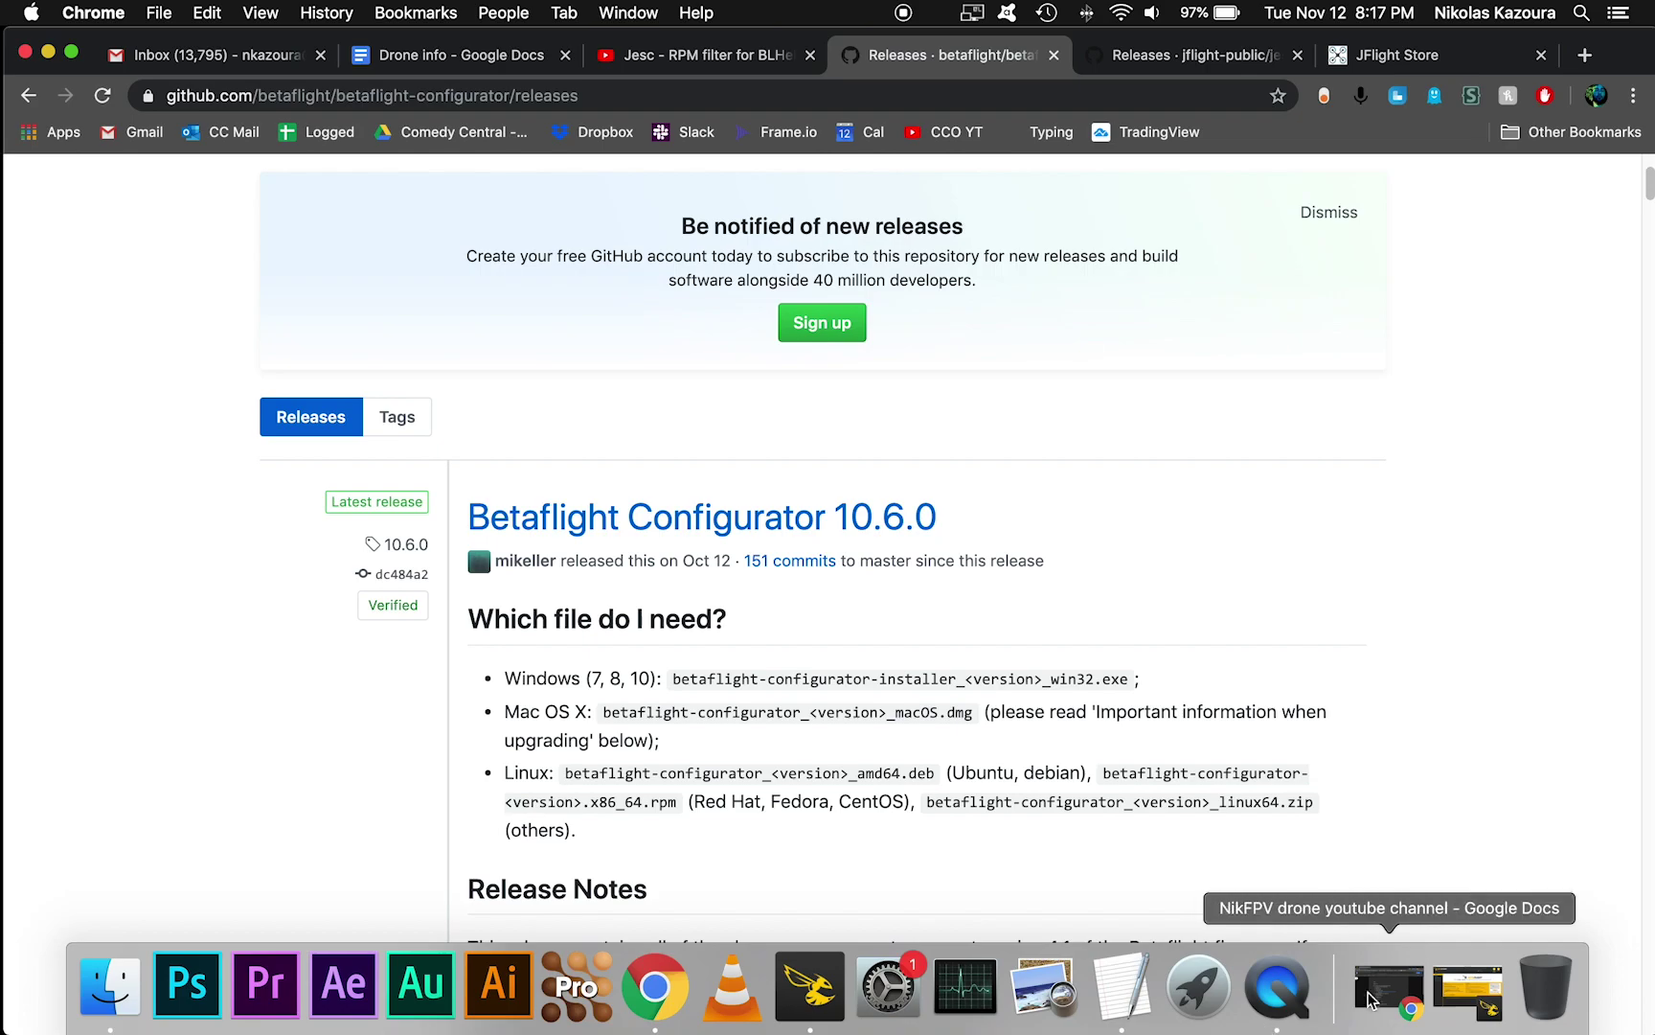
click(1468, 1004)
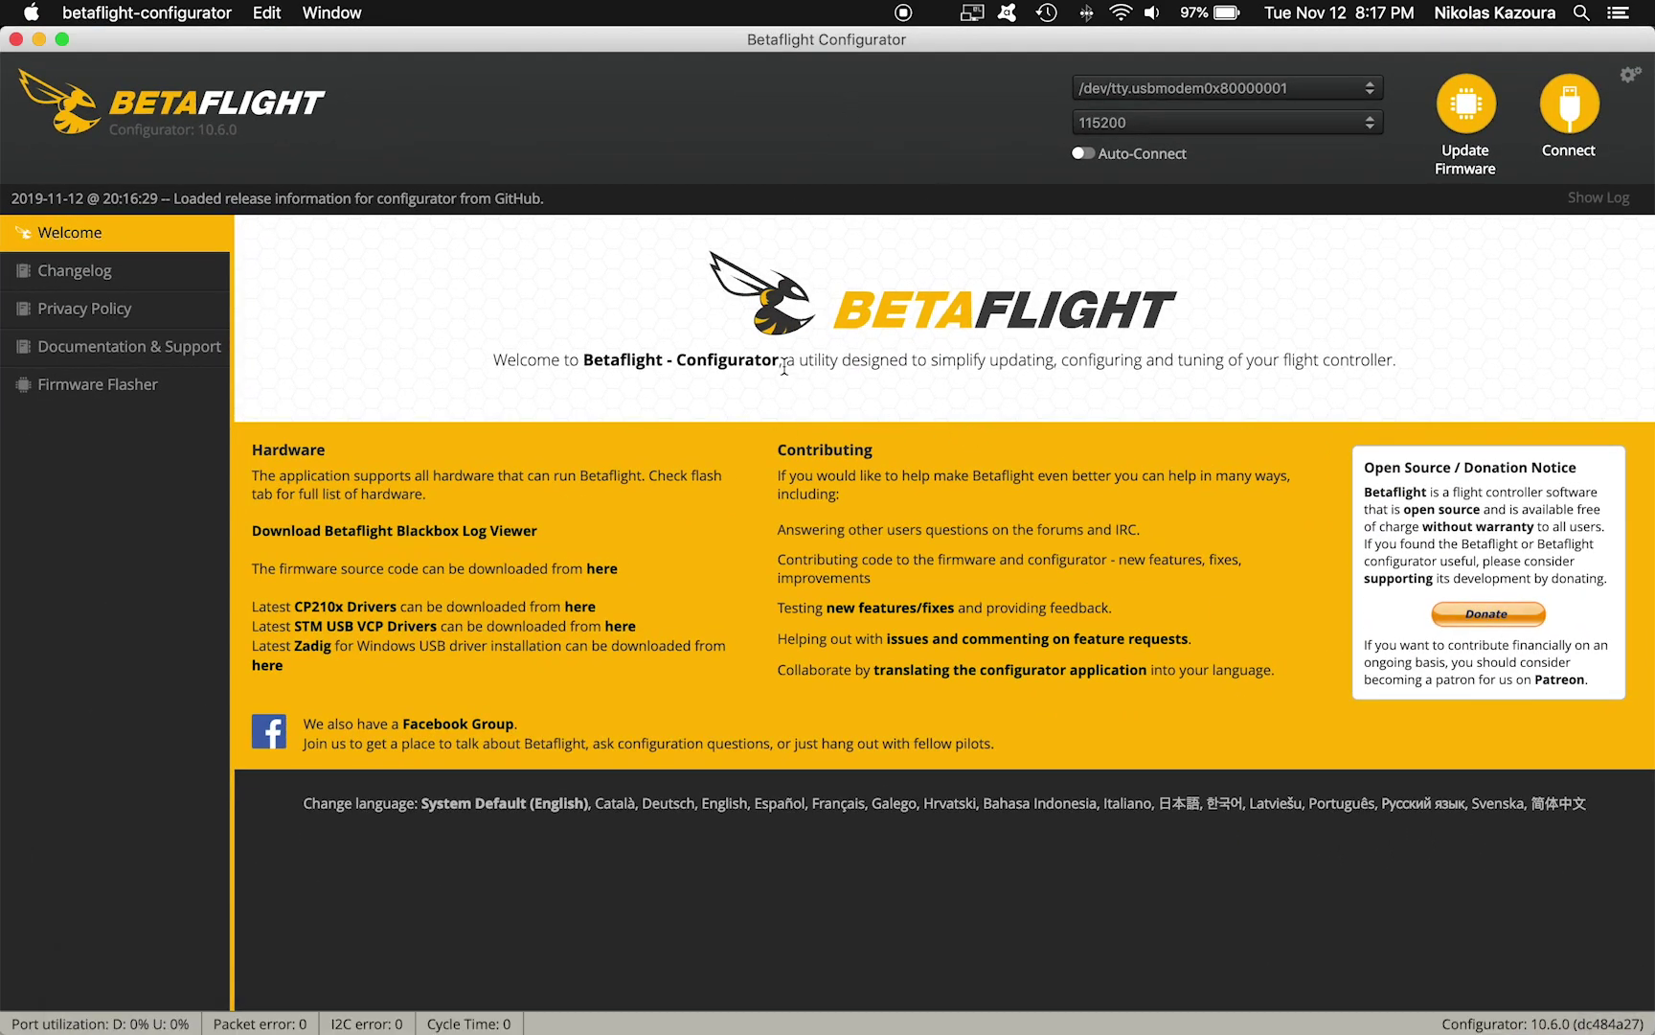
click(1464, 108)
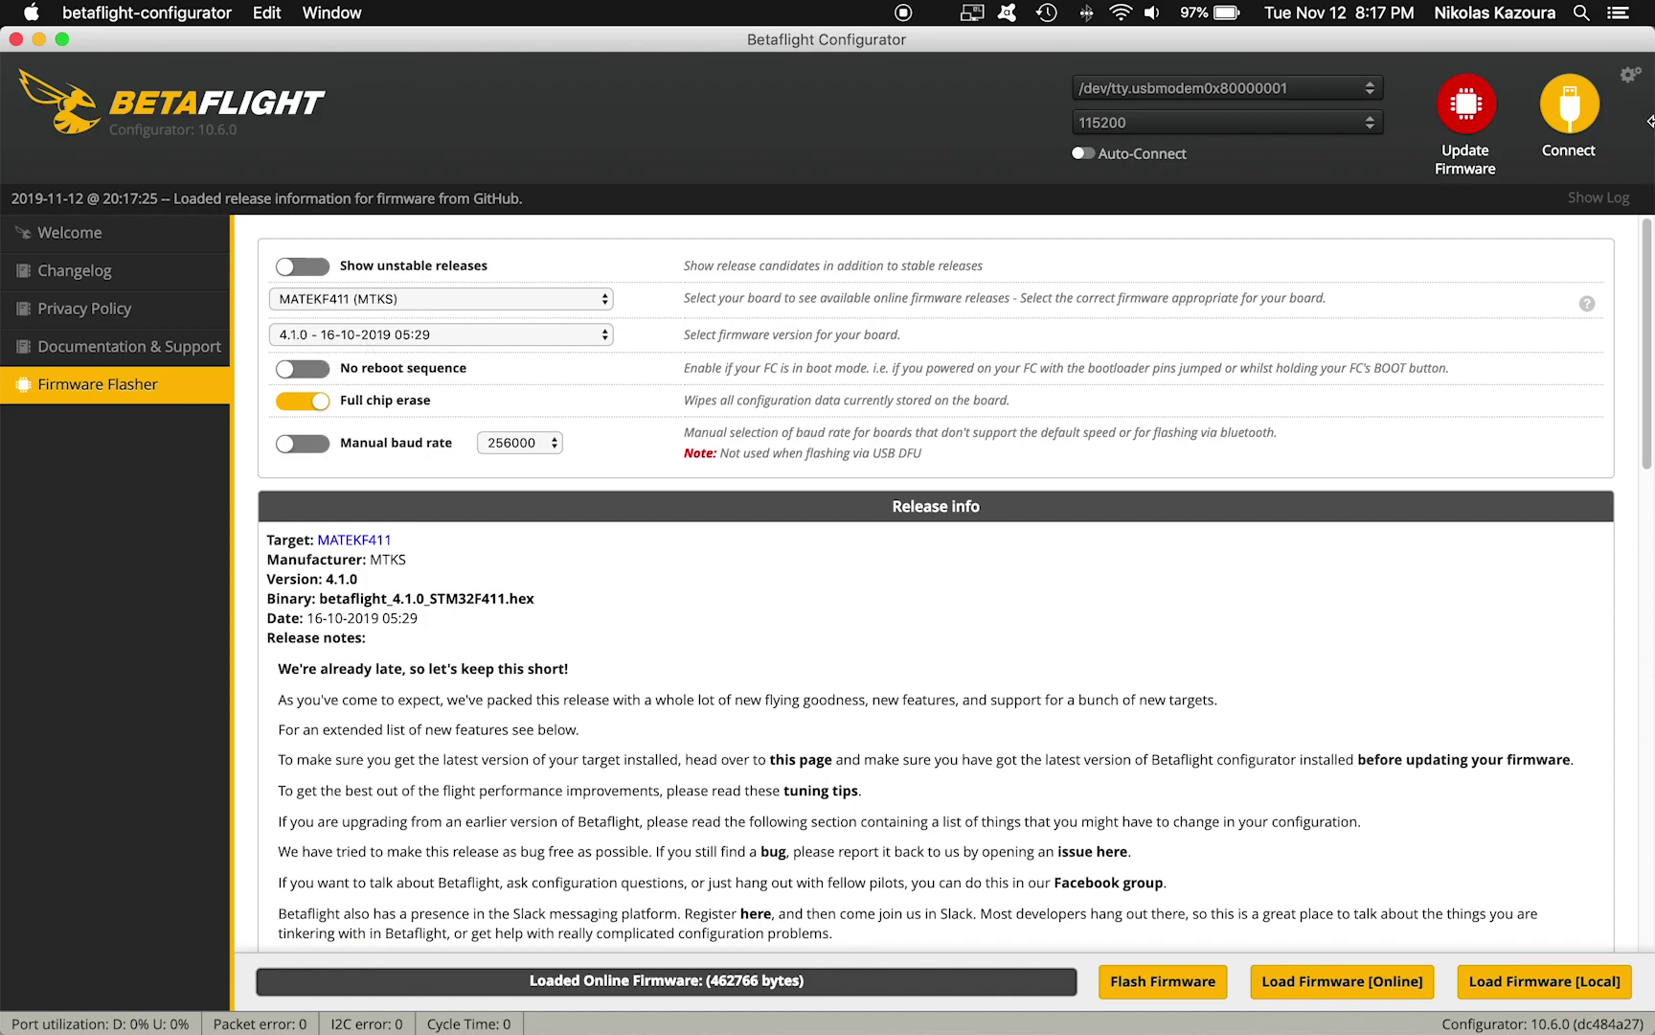
click(1569, 108)
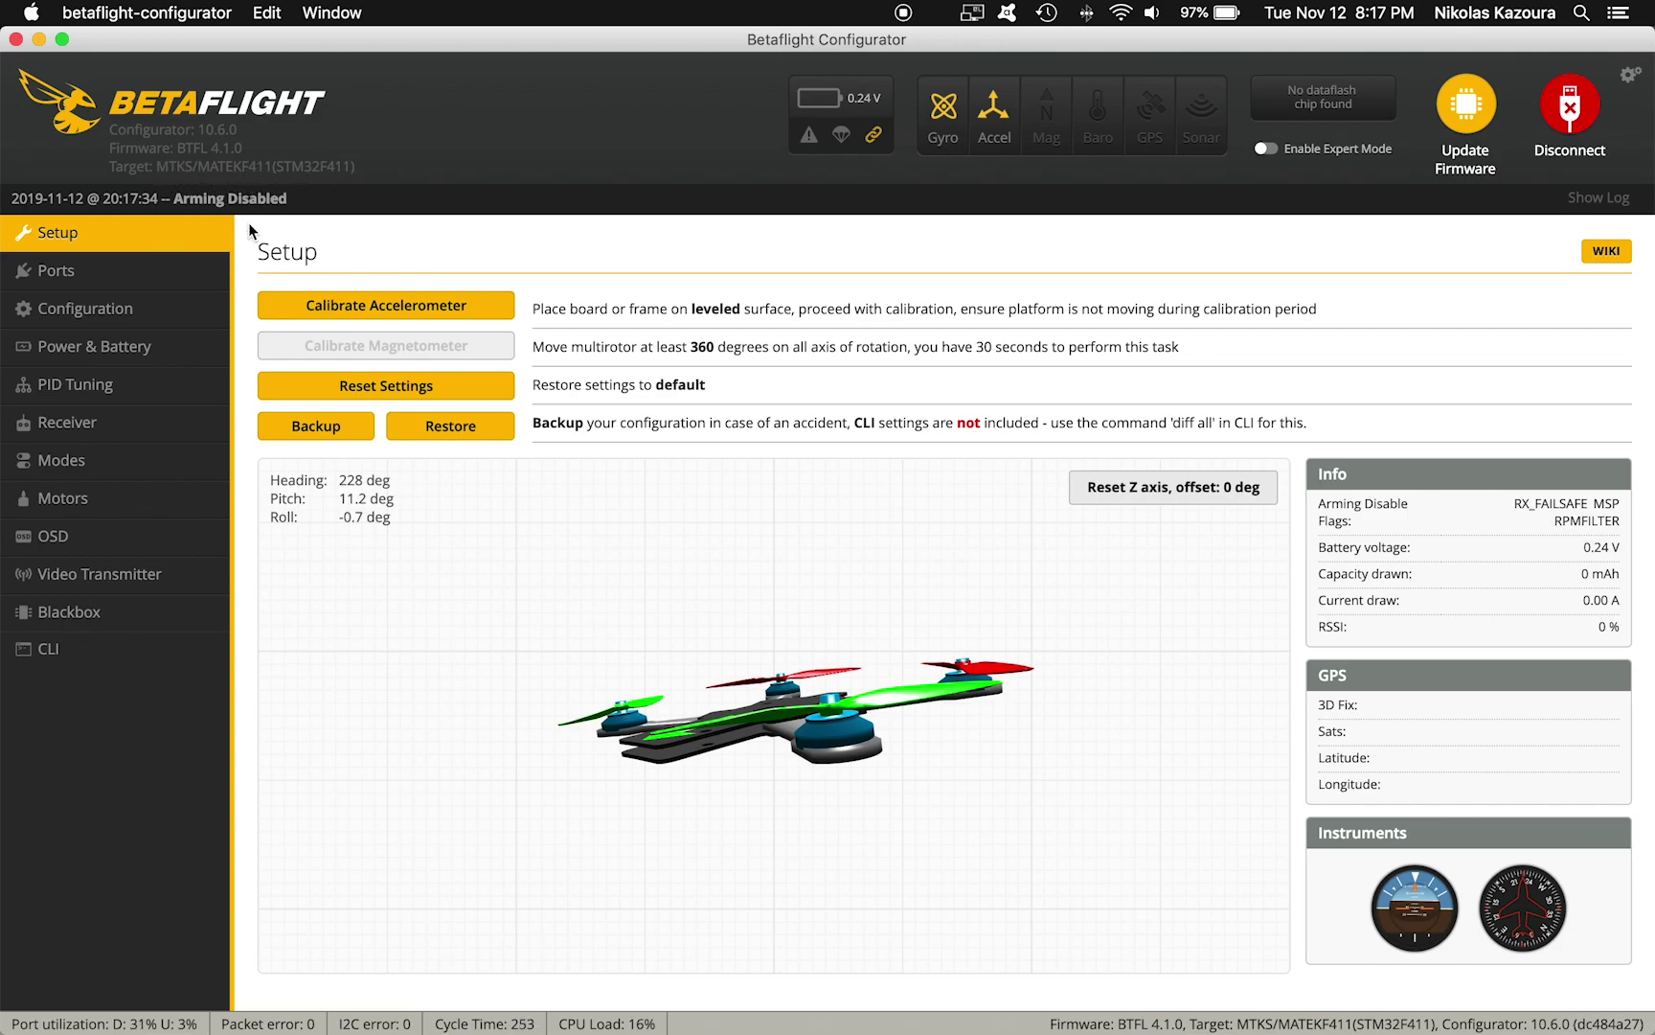
Return to the firmware flasher and choose firmware version 4.1.0 for the MATEKF411 (MTKS) board.
click(1469, 115)
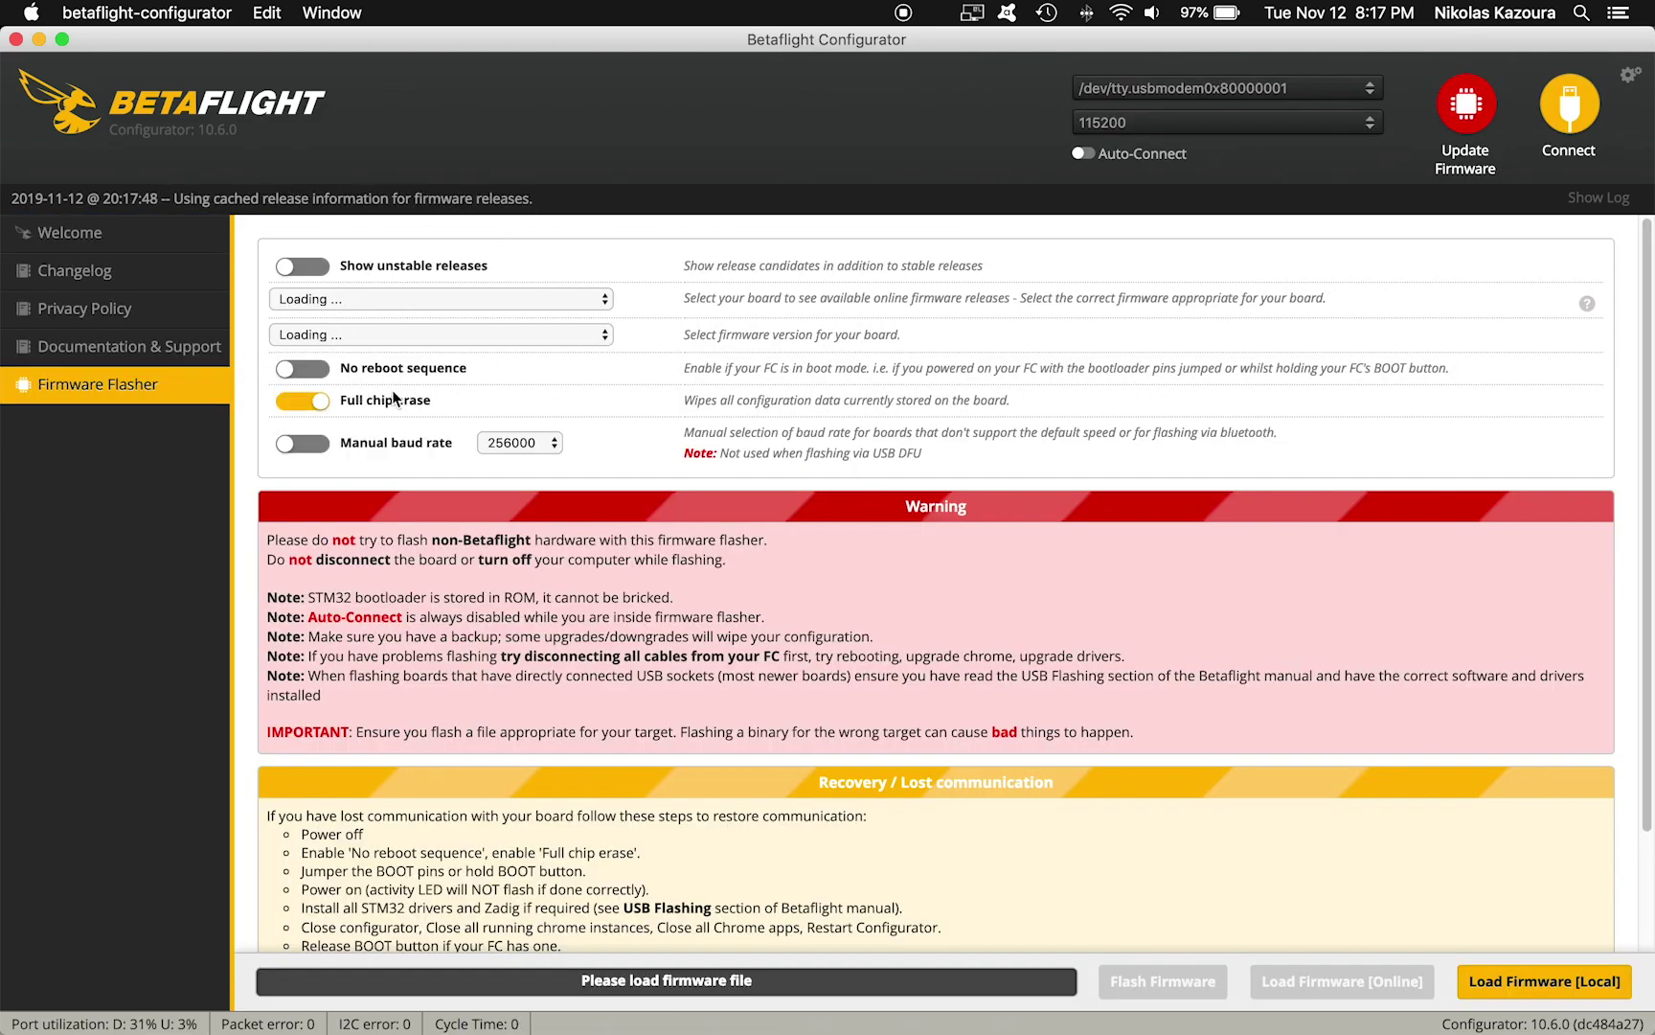
click(393, 333)
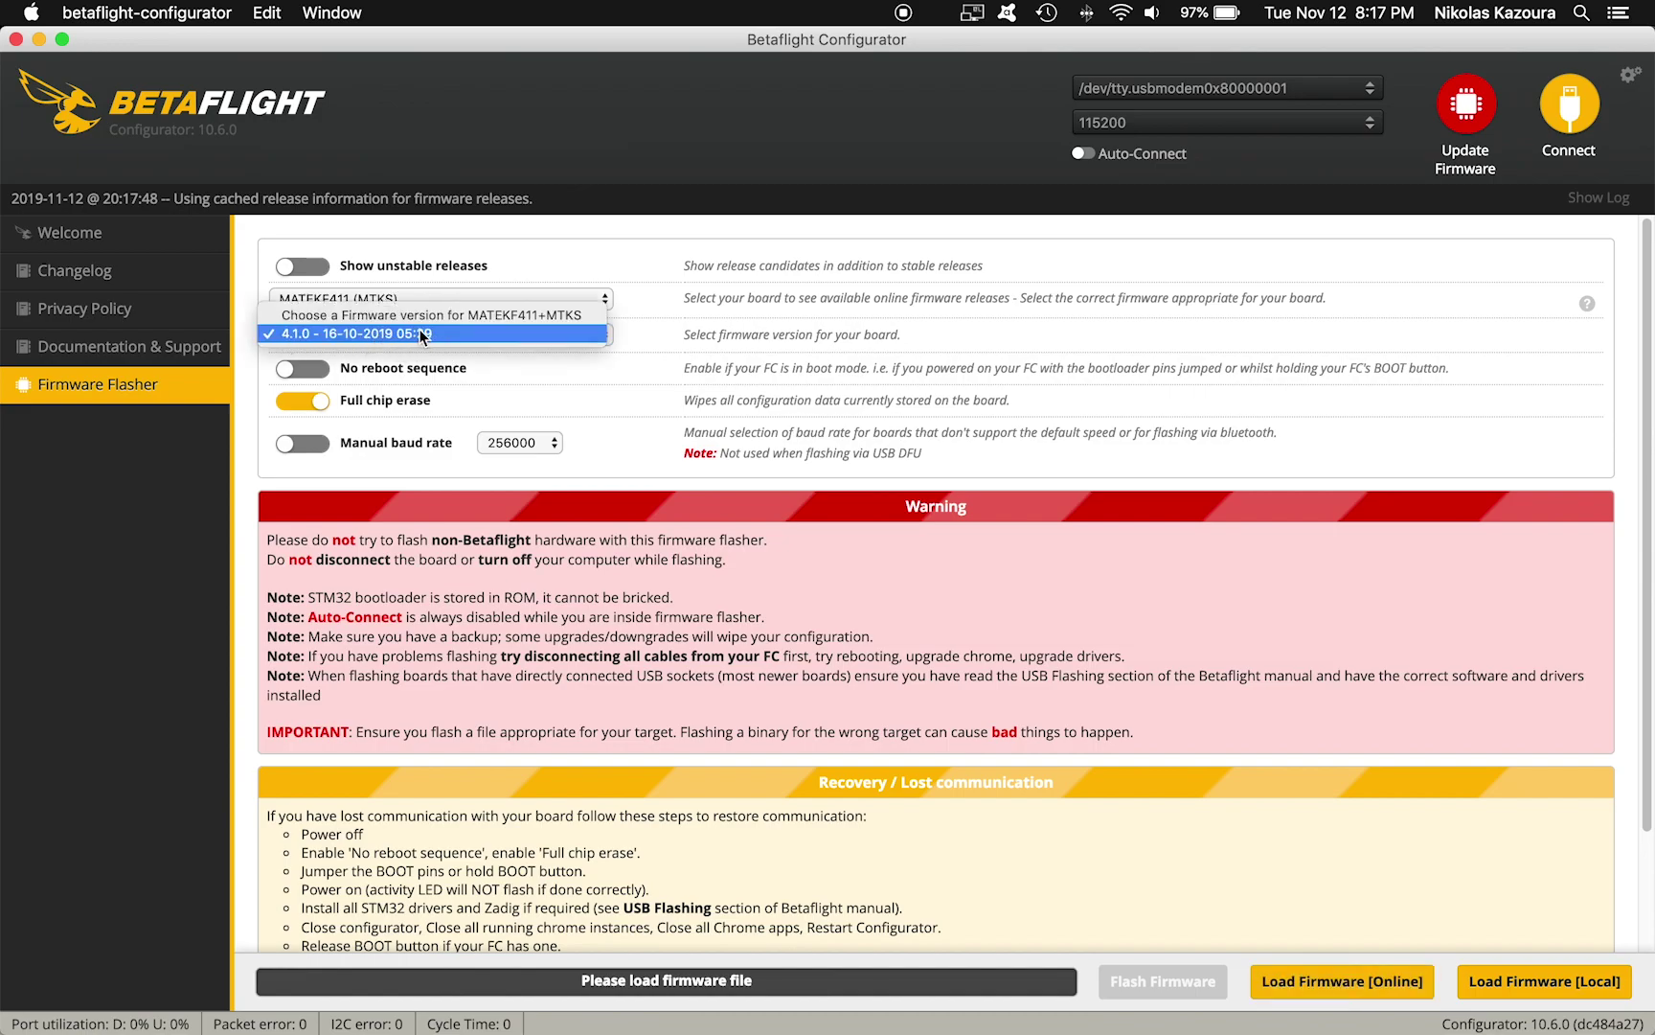
click(446, 332)
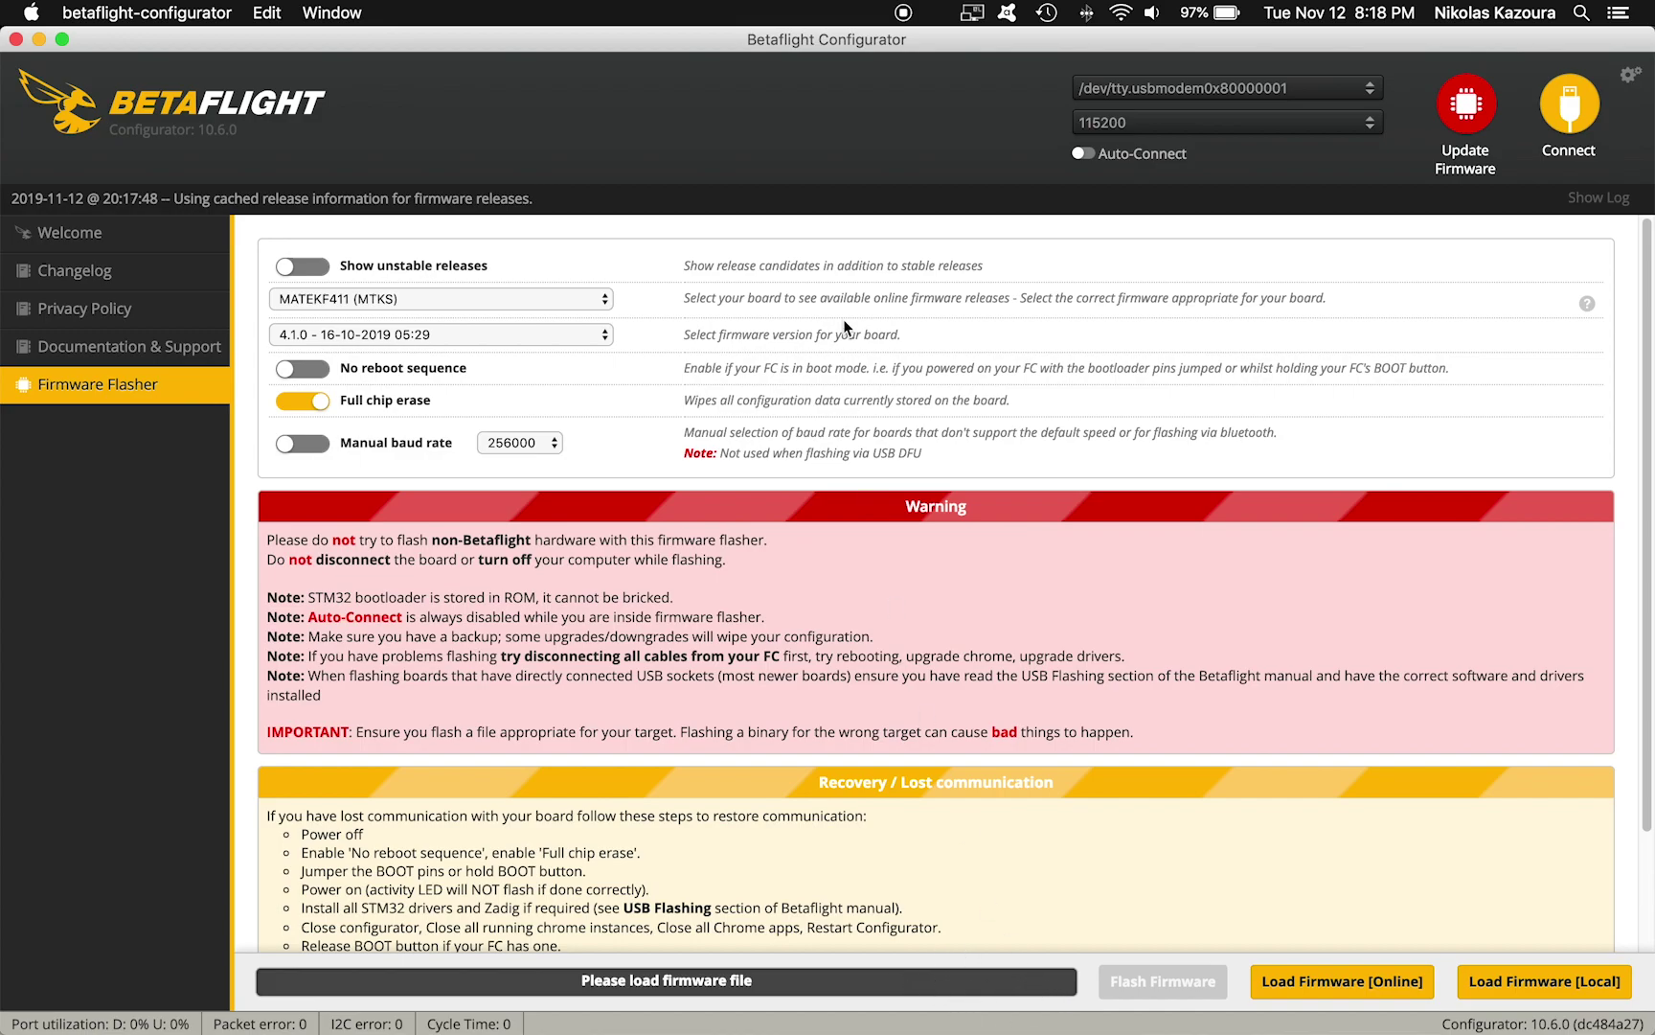
Reconnect to the flight controller without applying its custom defaults, then check the CLI and return to the setup overview.
click(1561, 124)
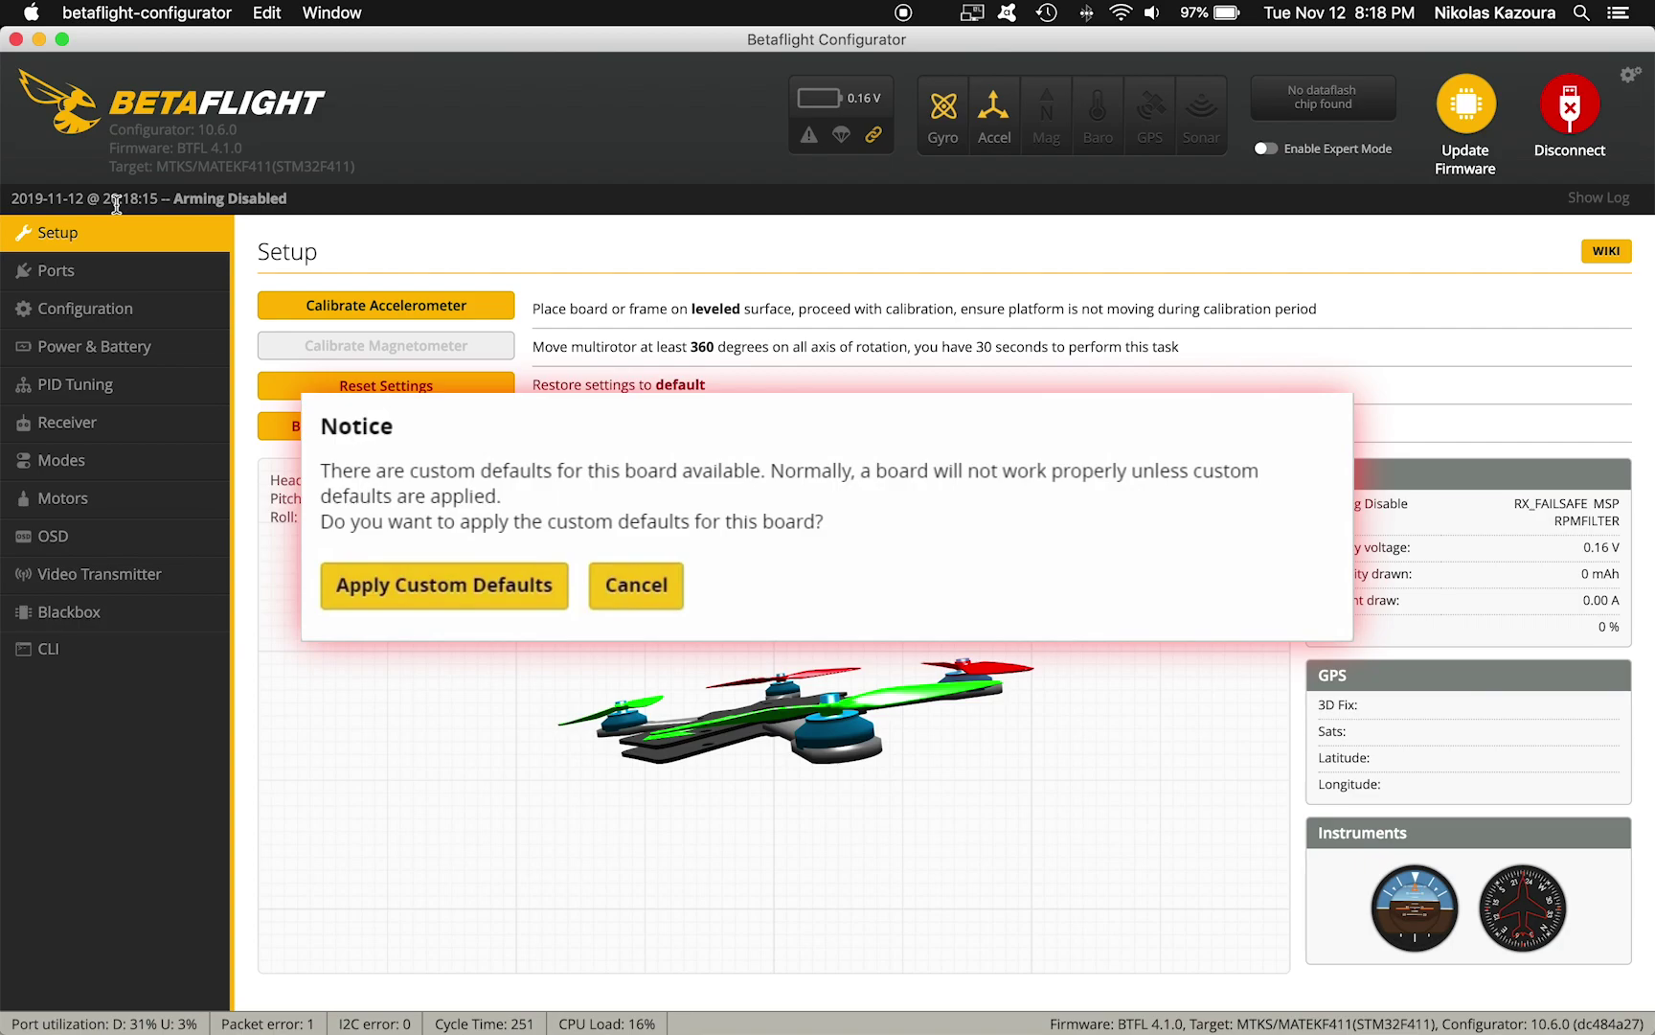
key(Escape)
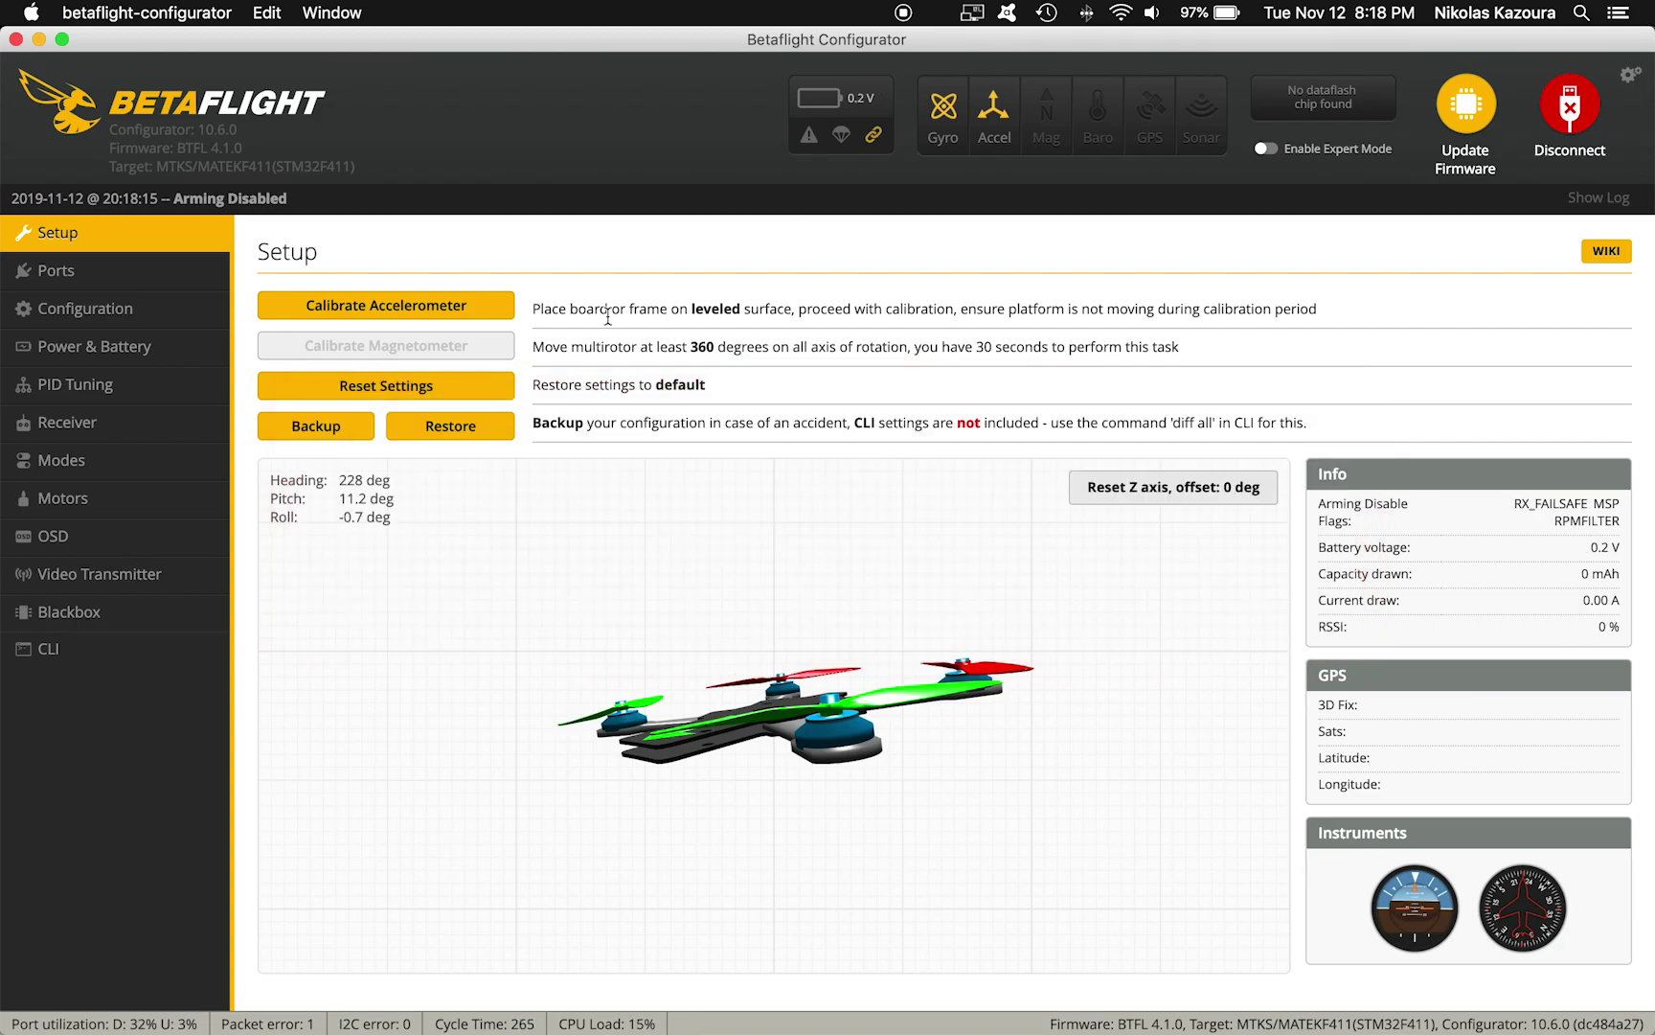
click(50, 650)
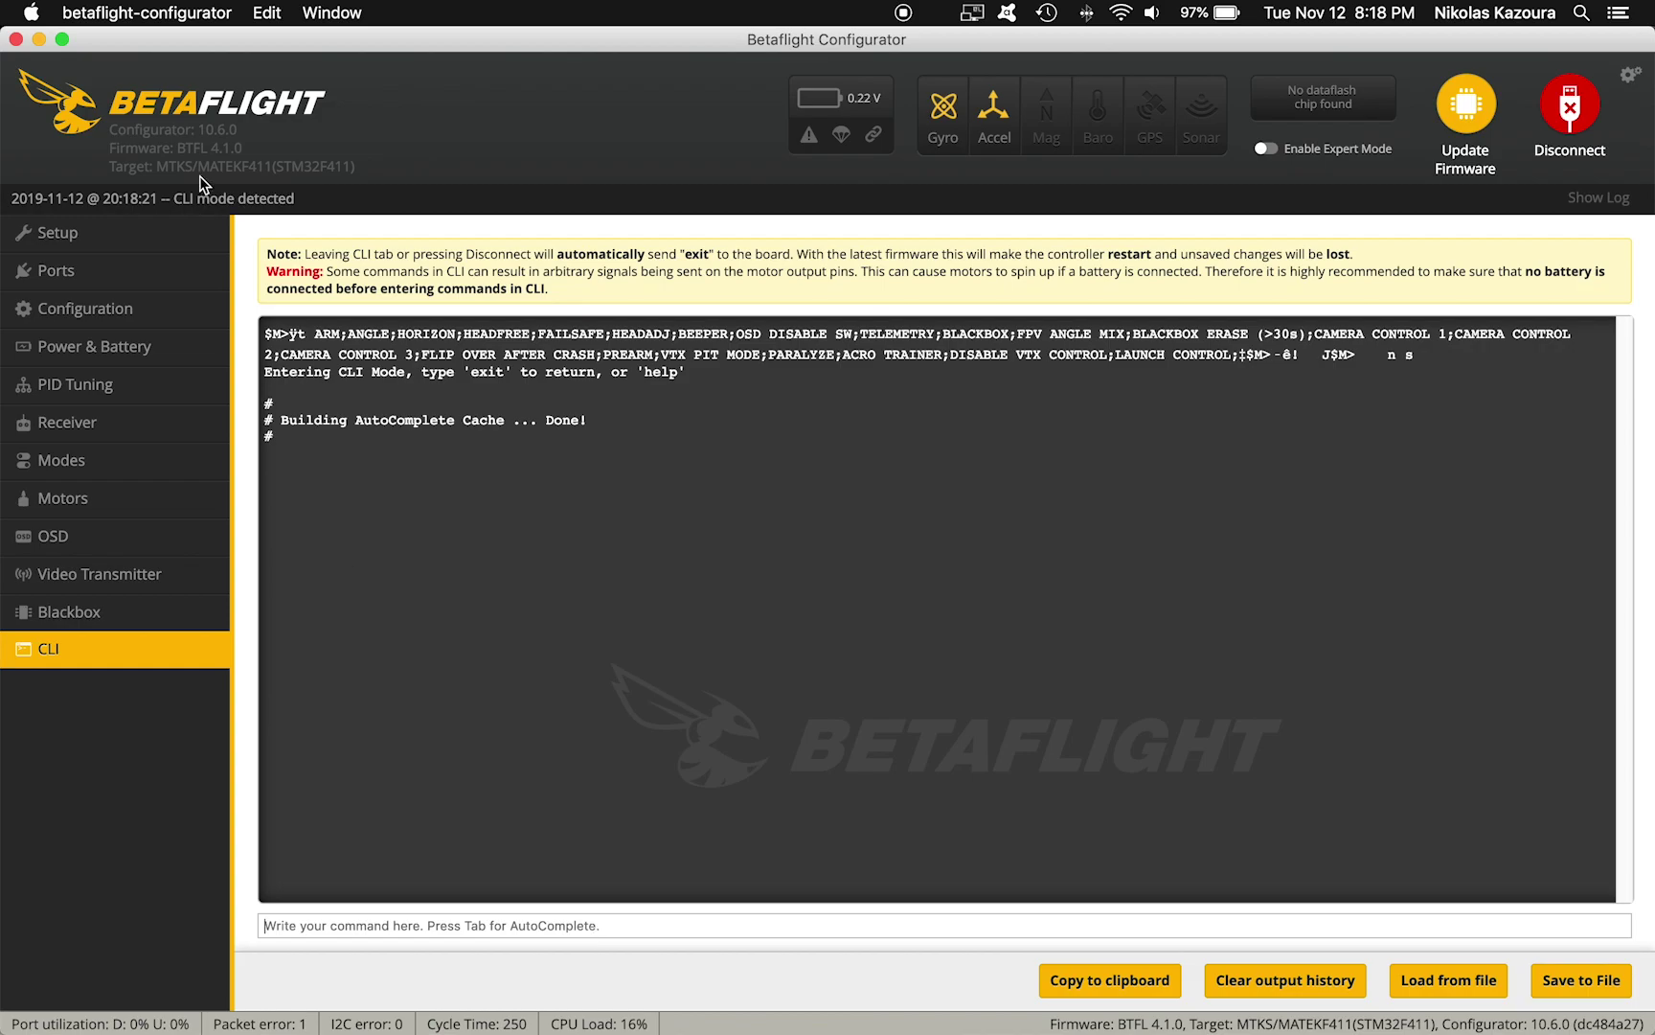
click(131, 235)
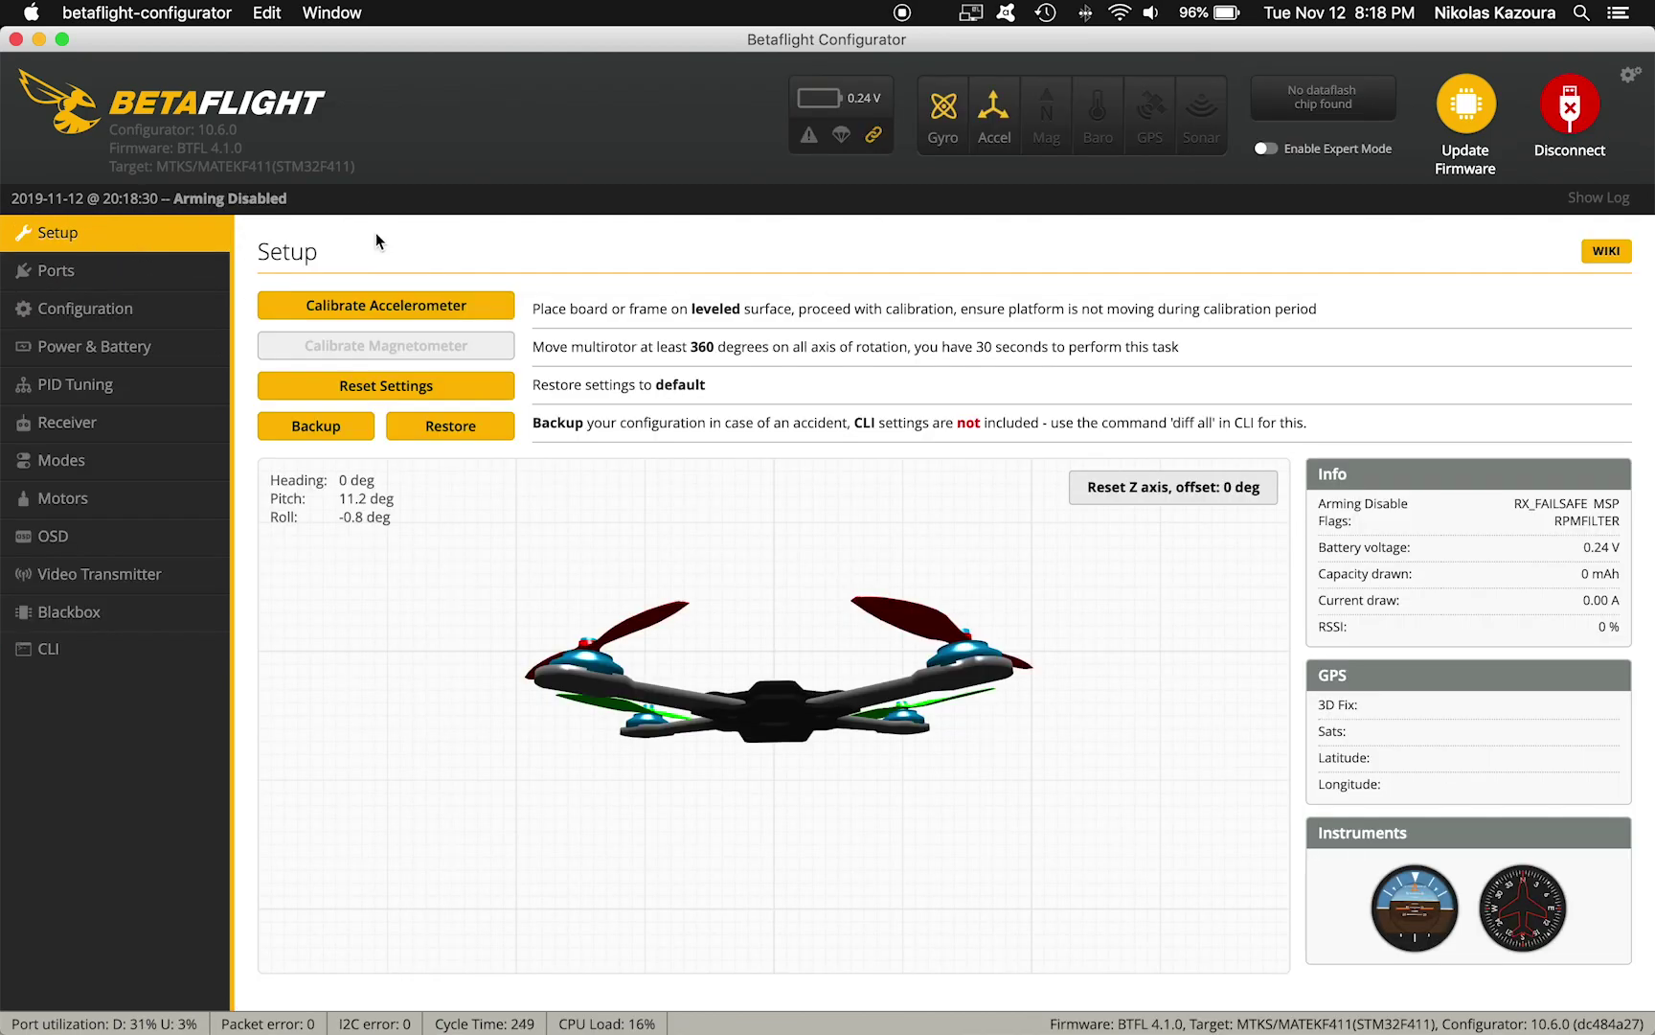
Review the serial port assignments and the ESC/motor, system and receiver configuration of the flight controller.
click(163, 269)
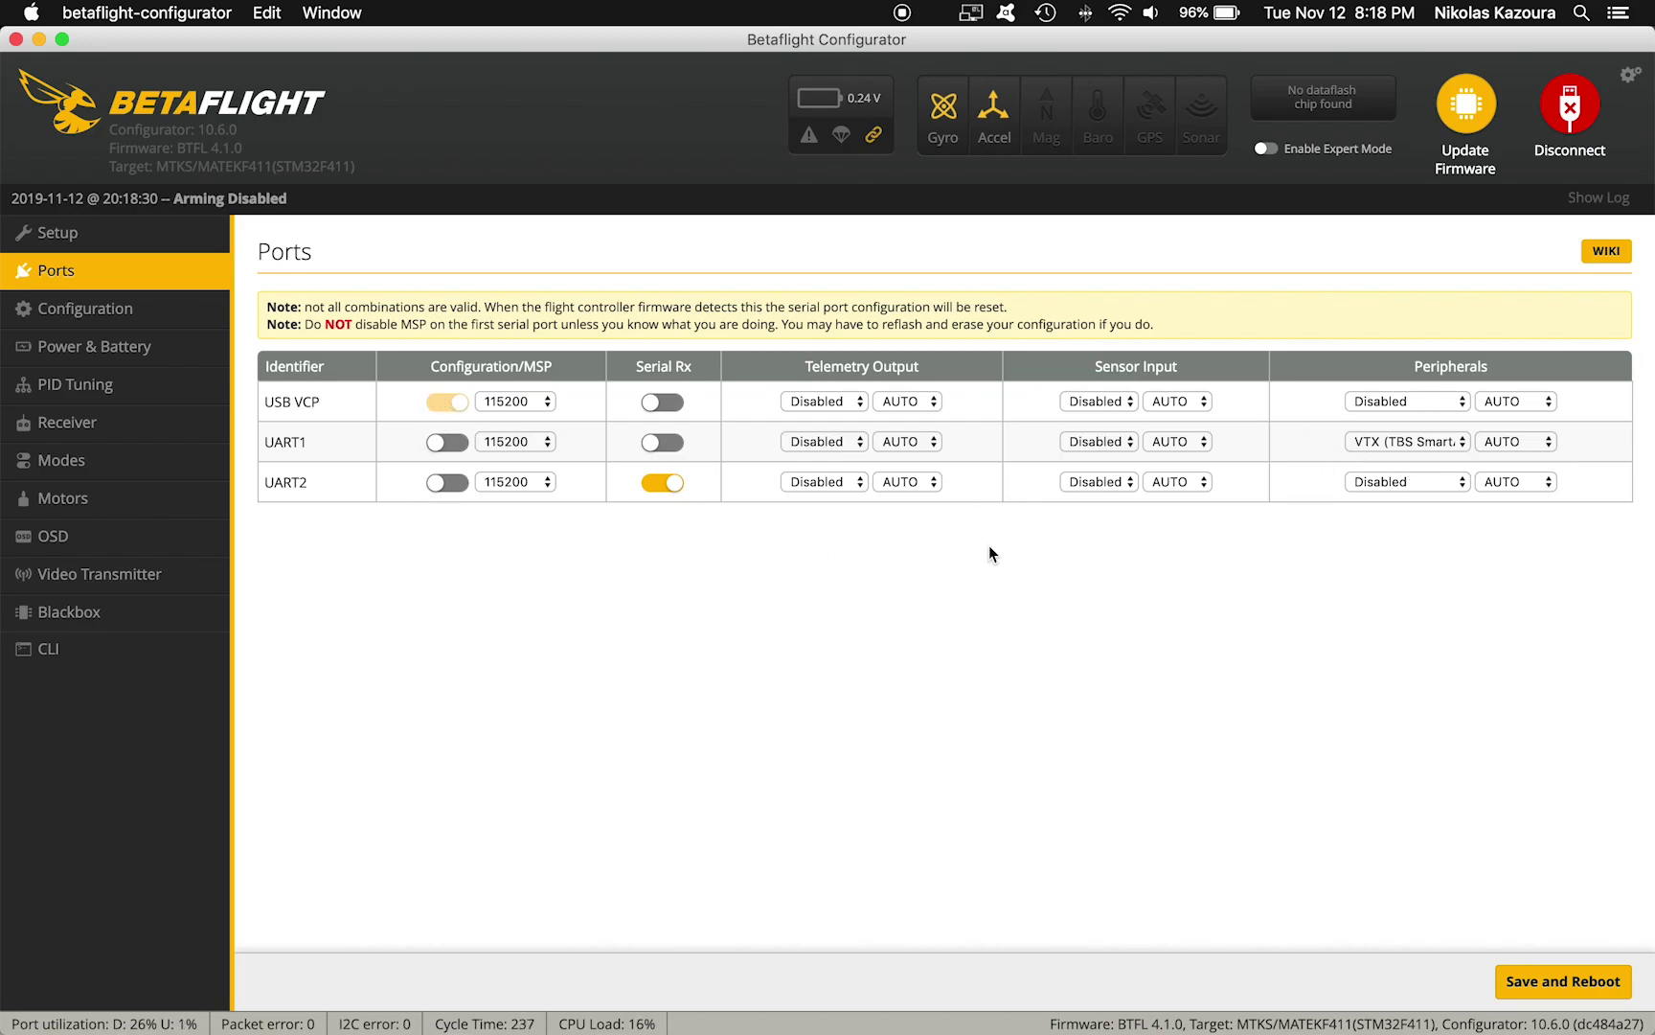
click(139, 308)
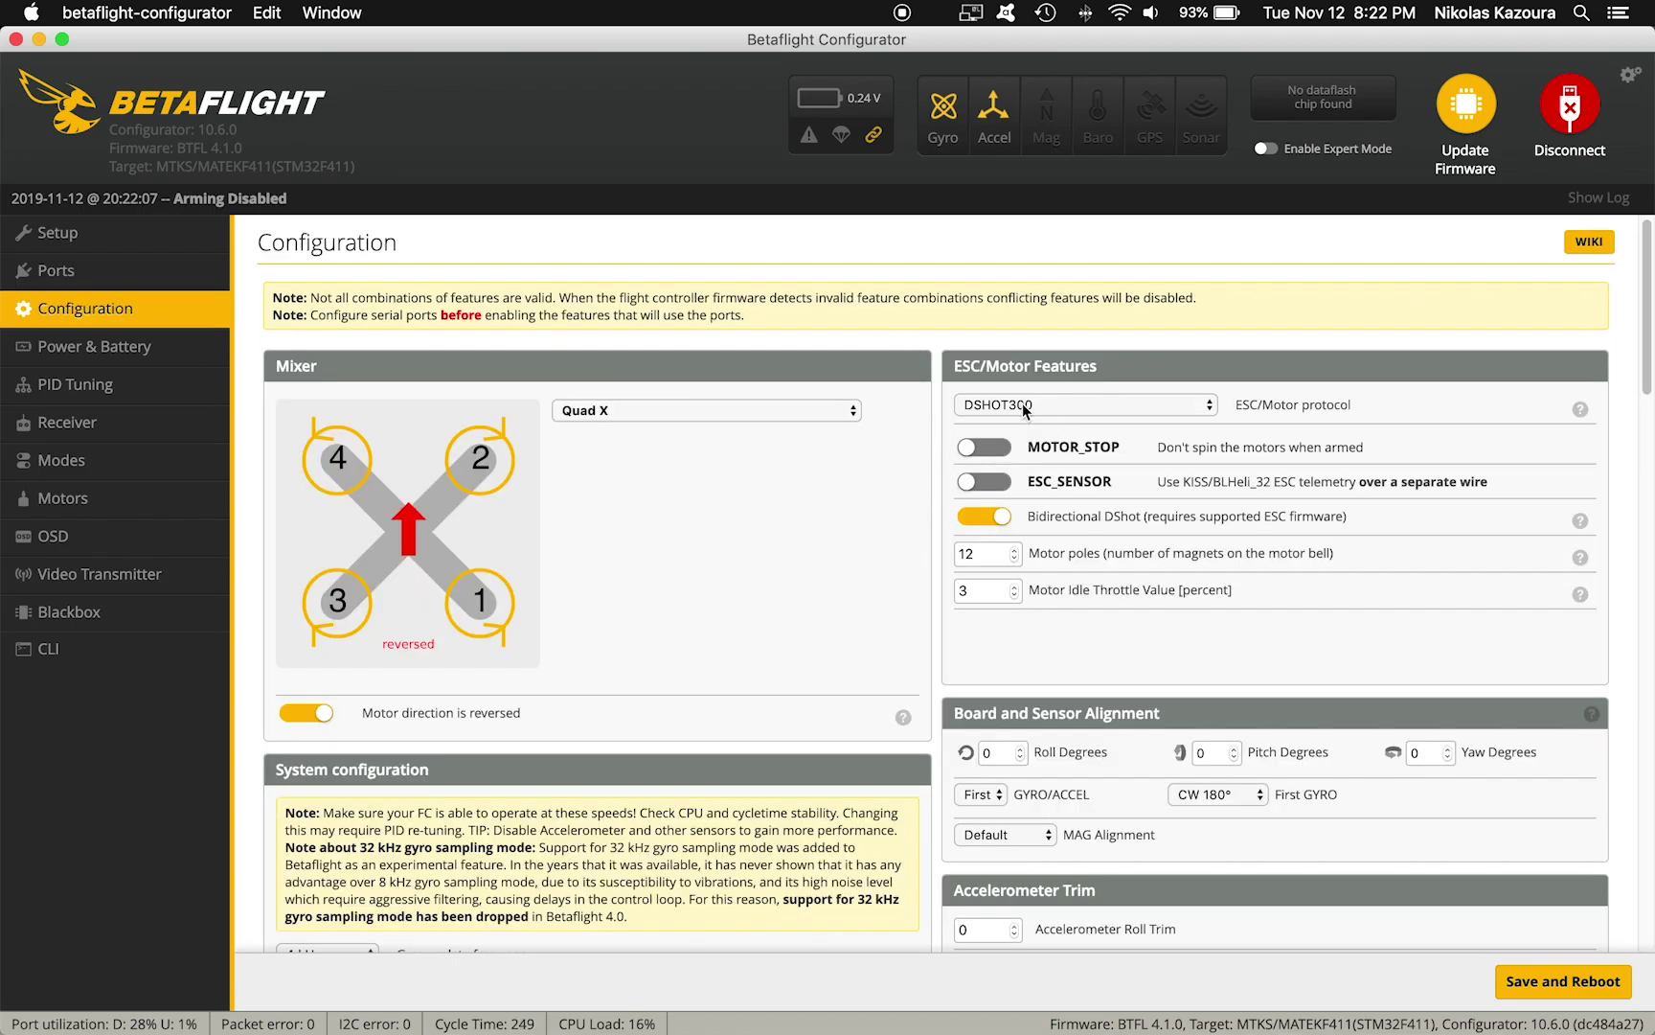
scroll(932, 394, down, 10)
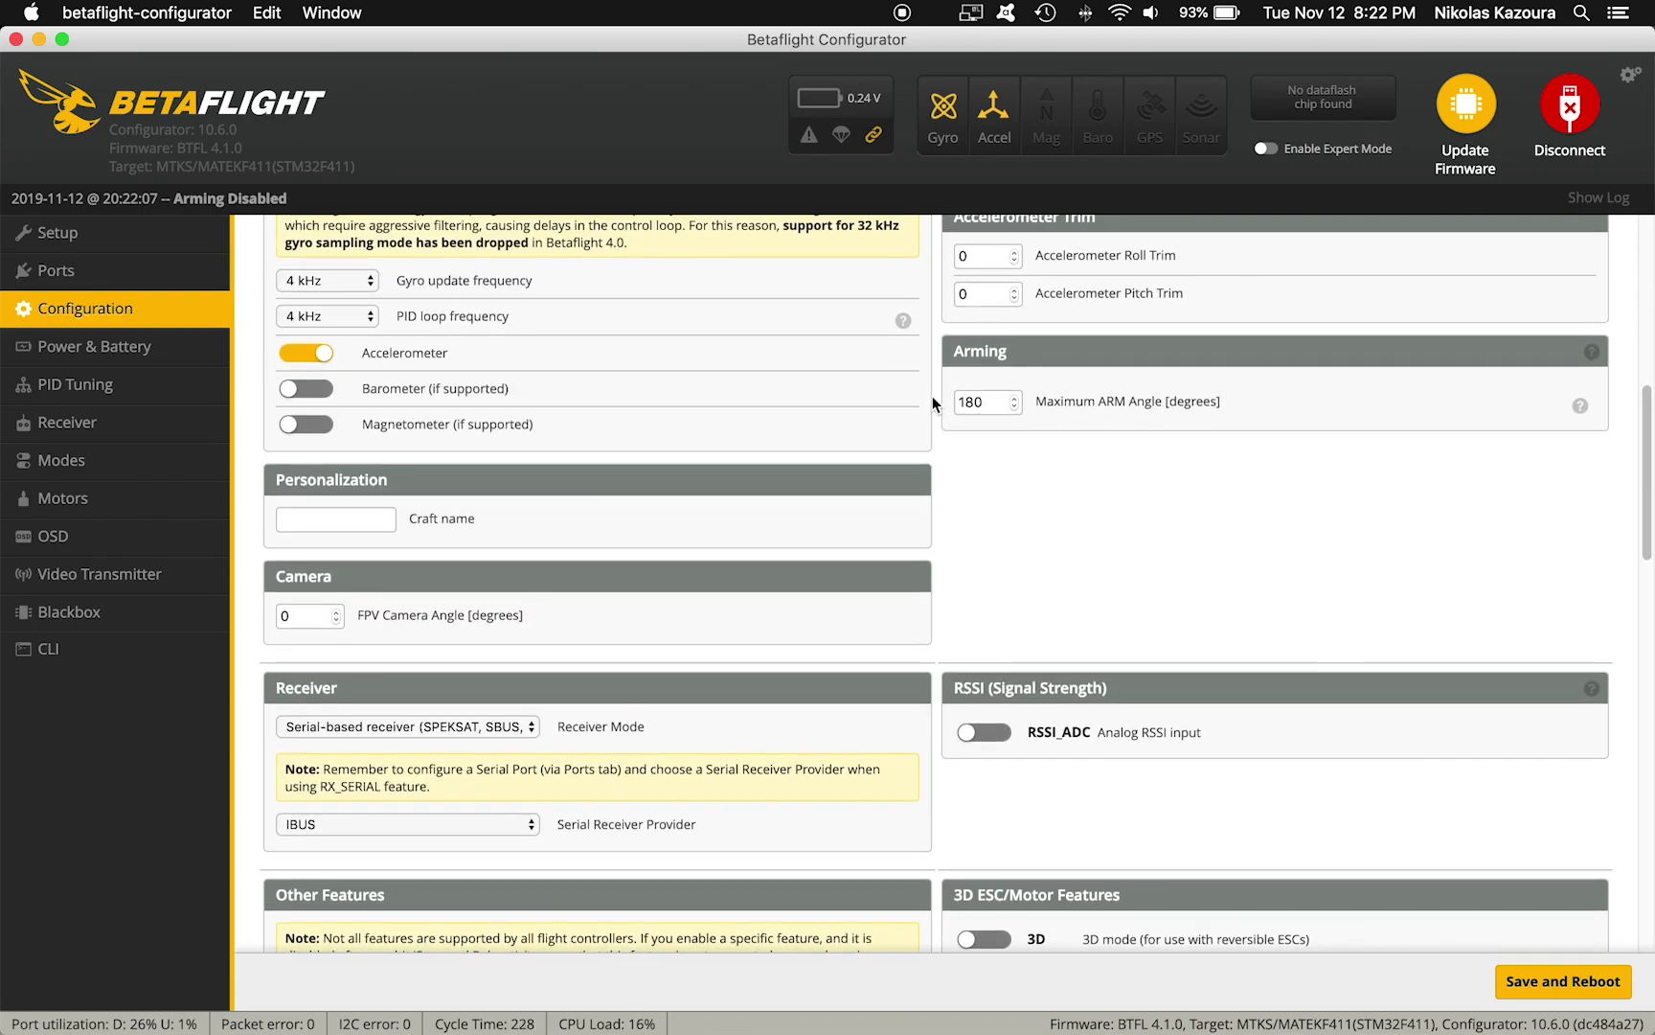
scroll(321, 278, up, 1)
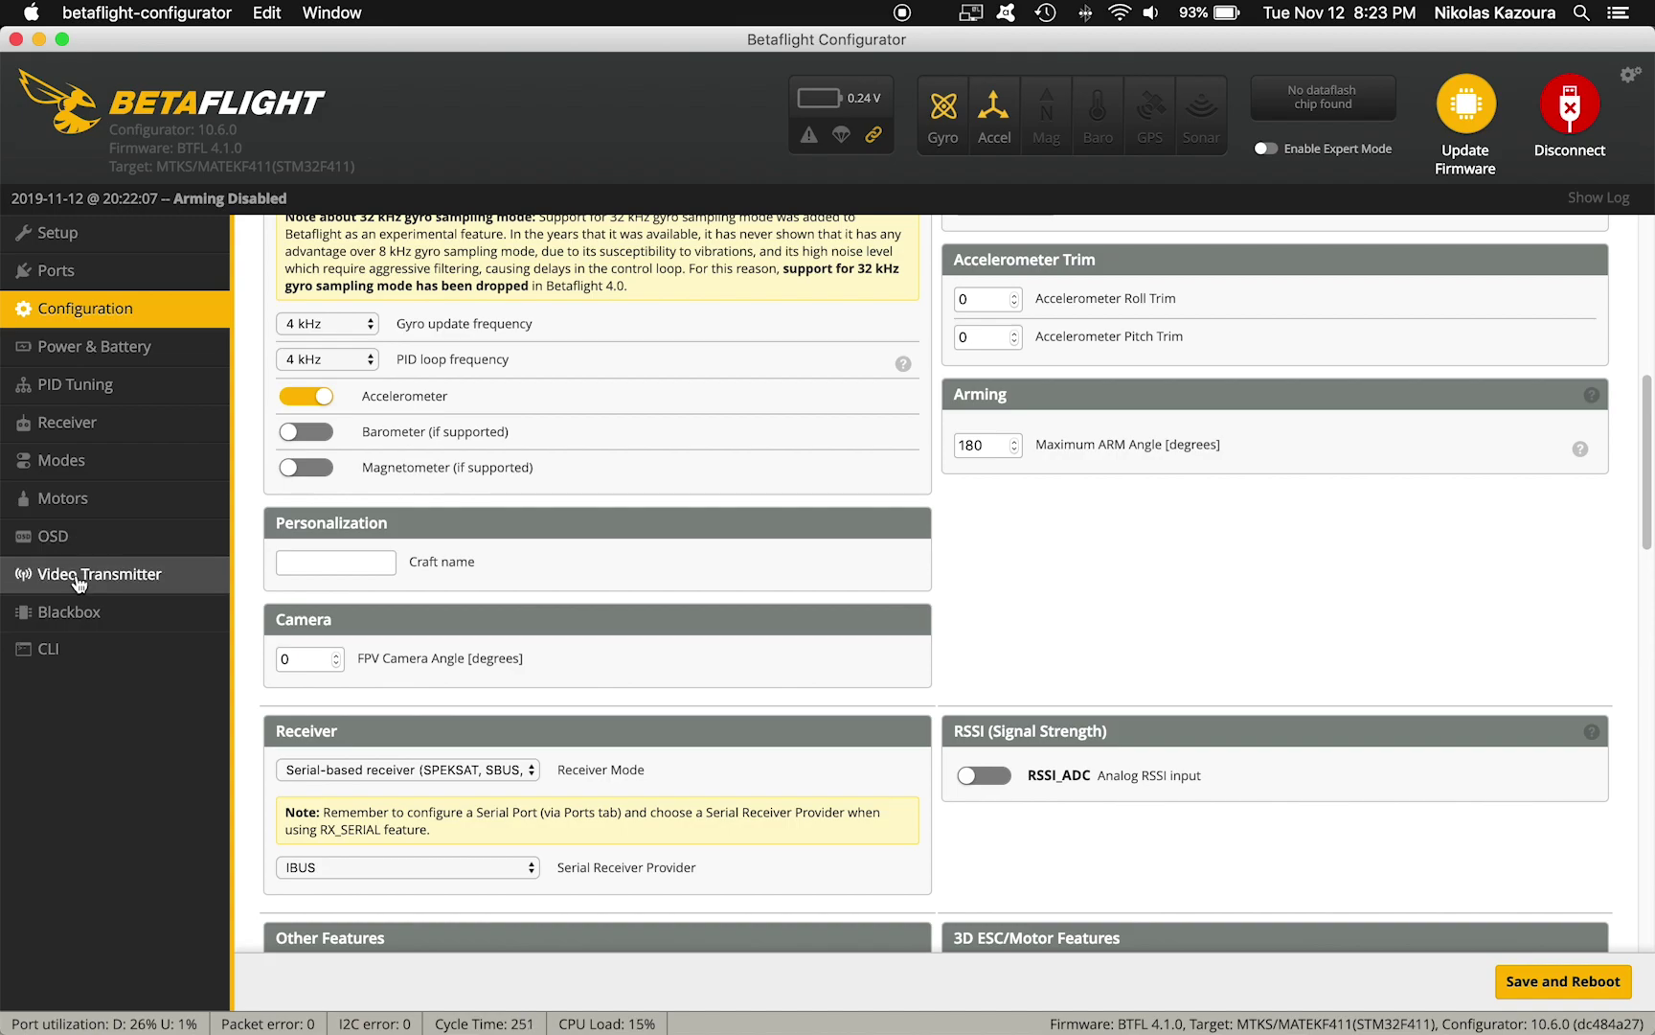
Open the video transmitter settings and look through the Betaflight VTX Tables wiki page in Chrome for matching table files.
click(41, 577)
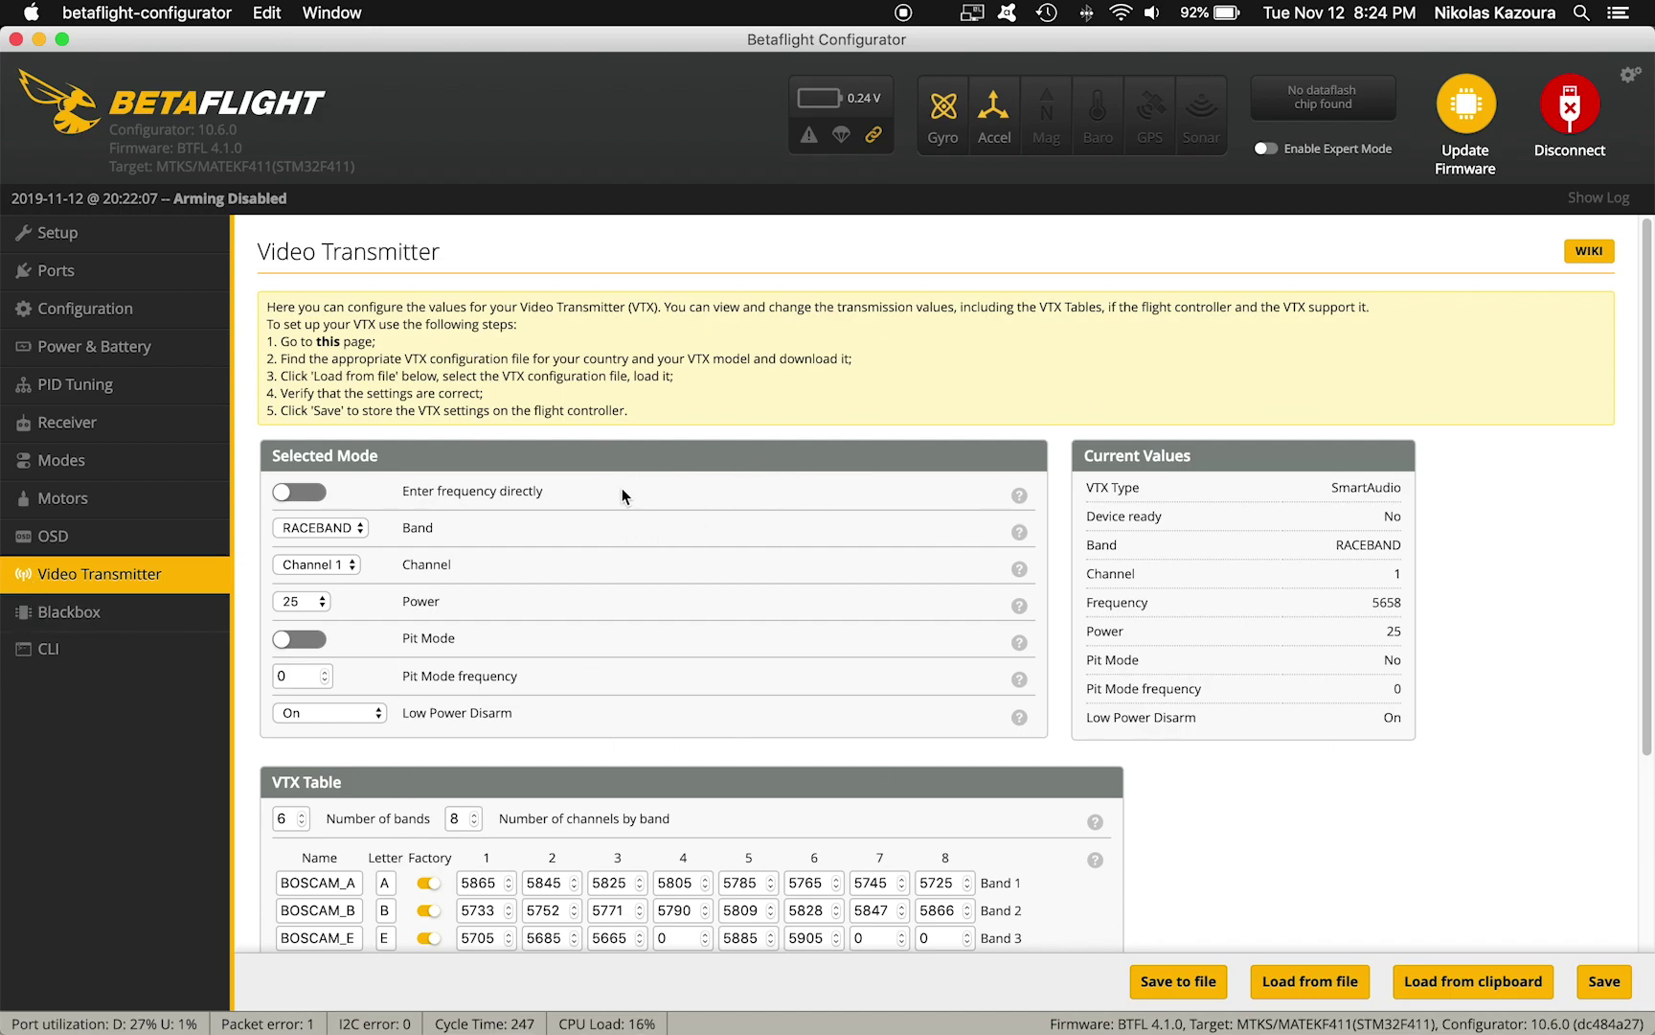
click(680, 996)
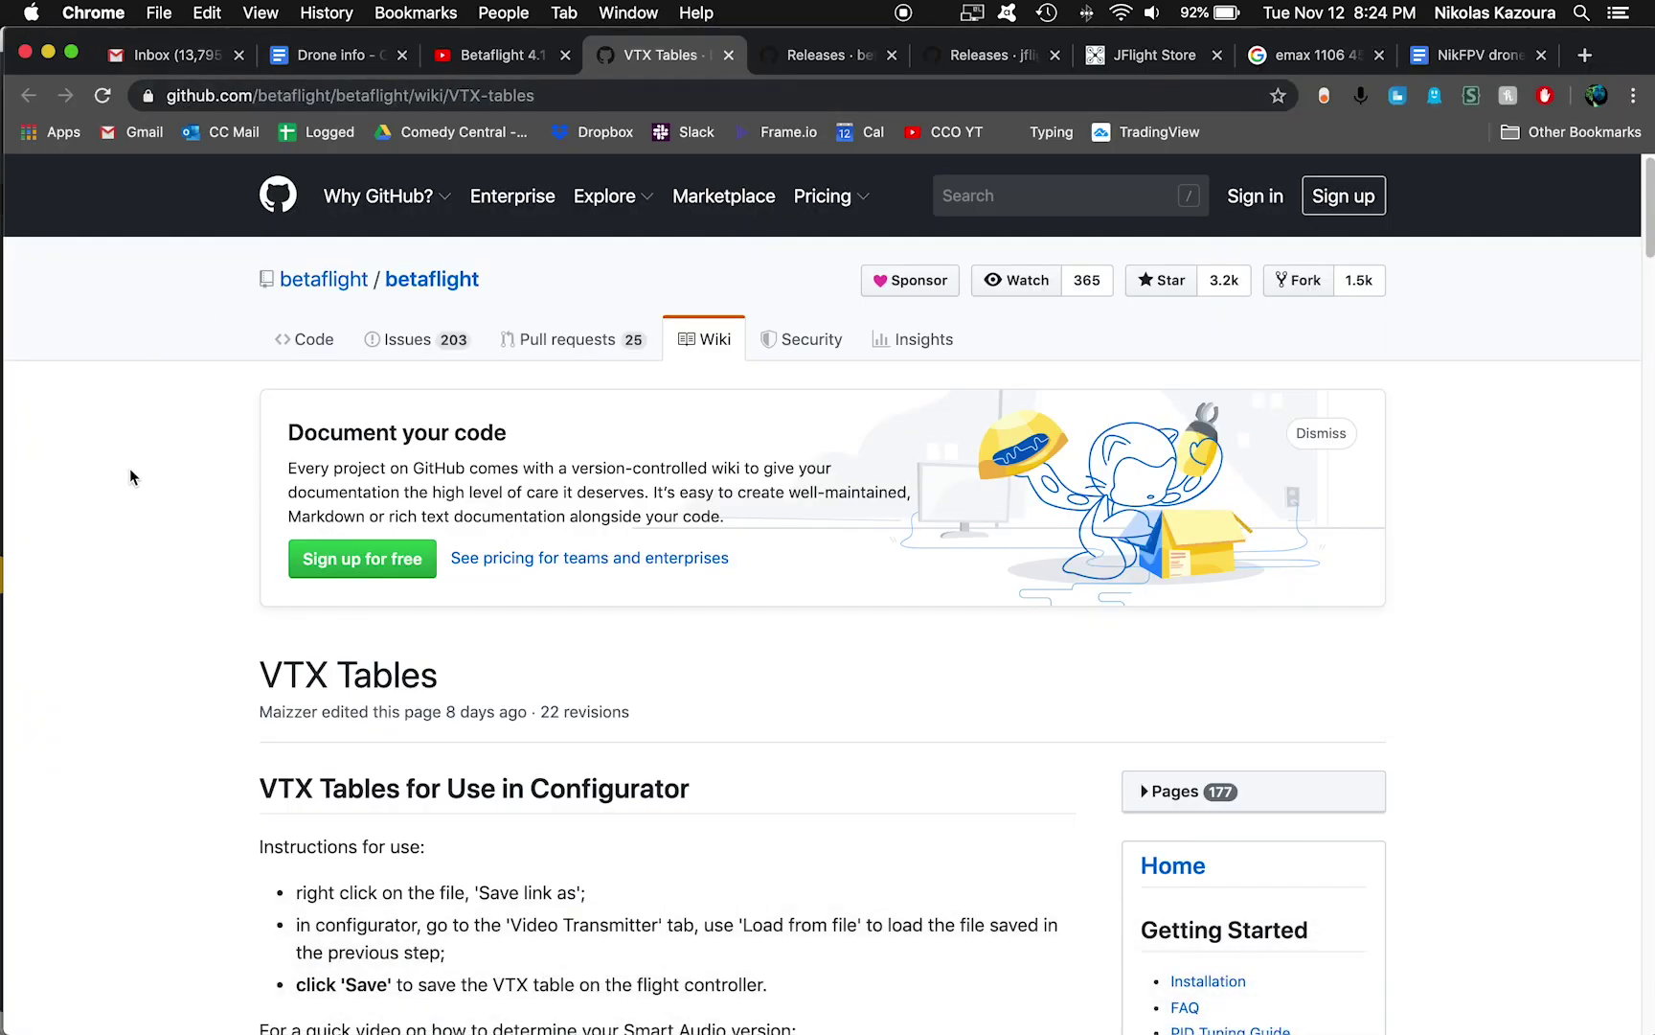
scroll(128, 466, down, 5)
scroll(127, 467, down, 3)
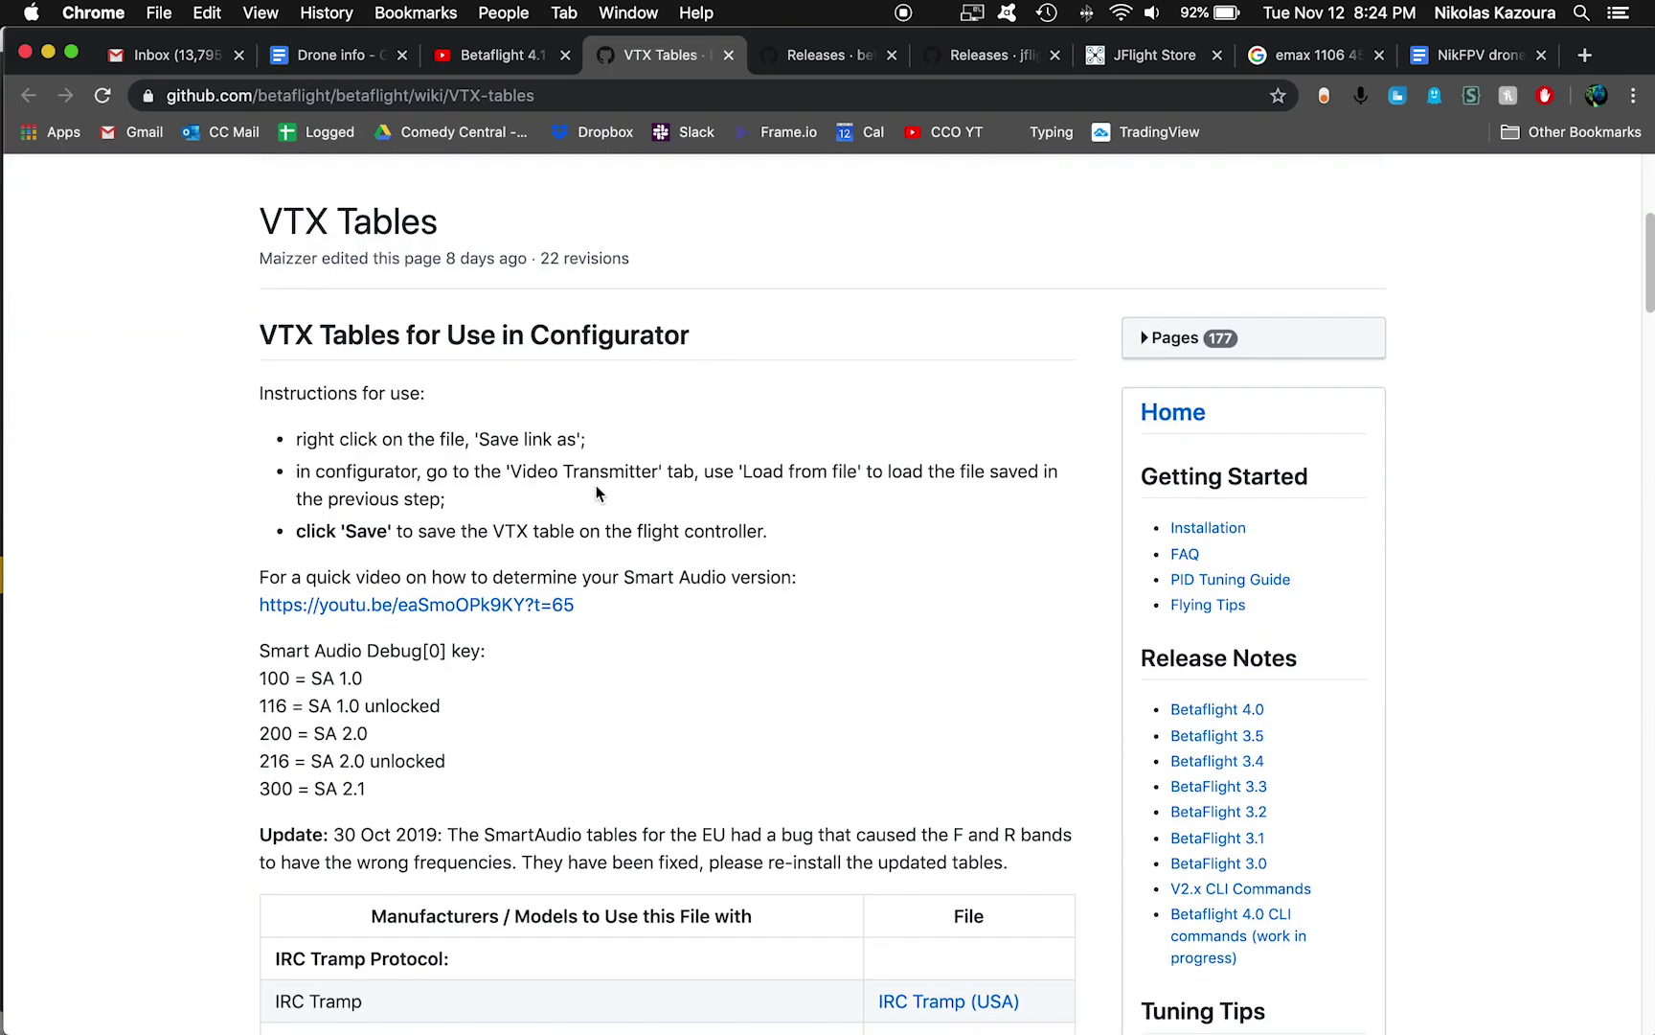
scroll(578, 490, down, 5)
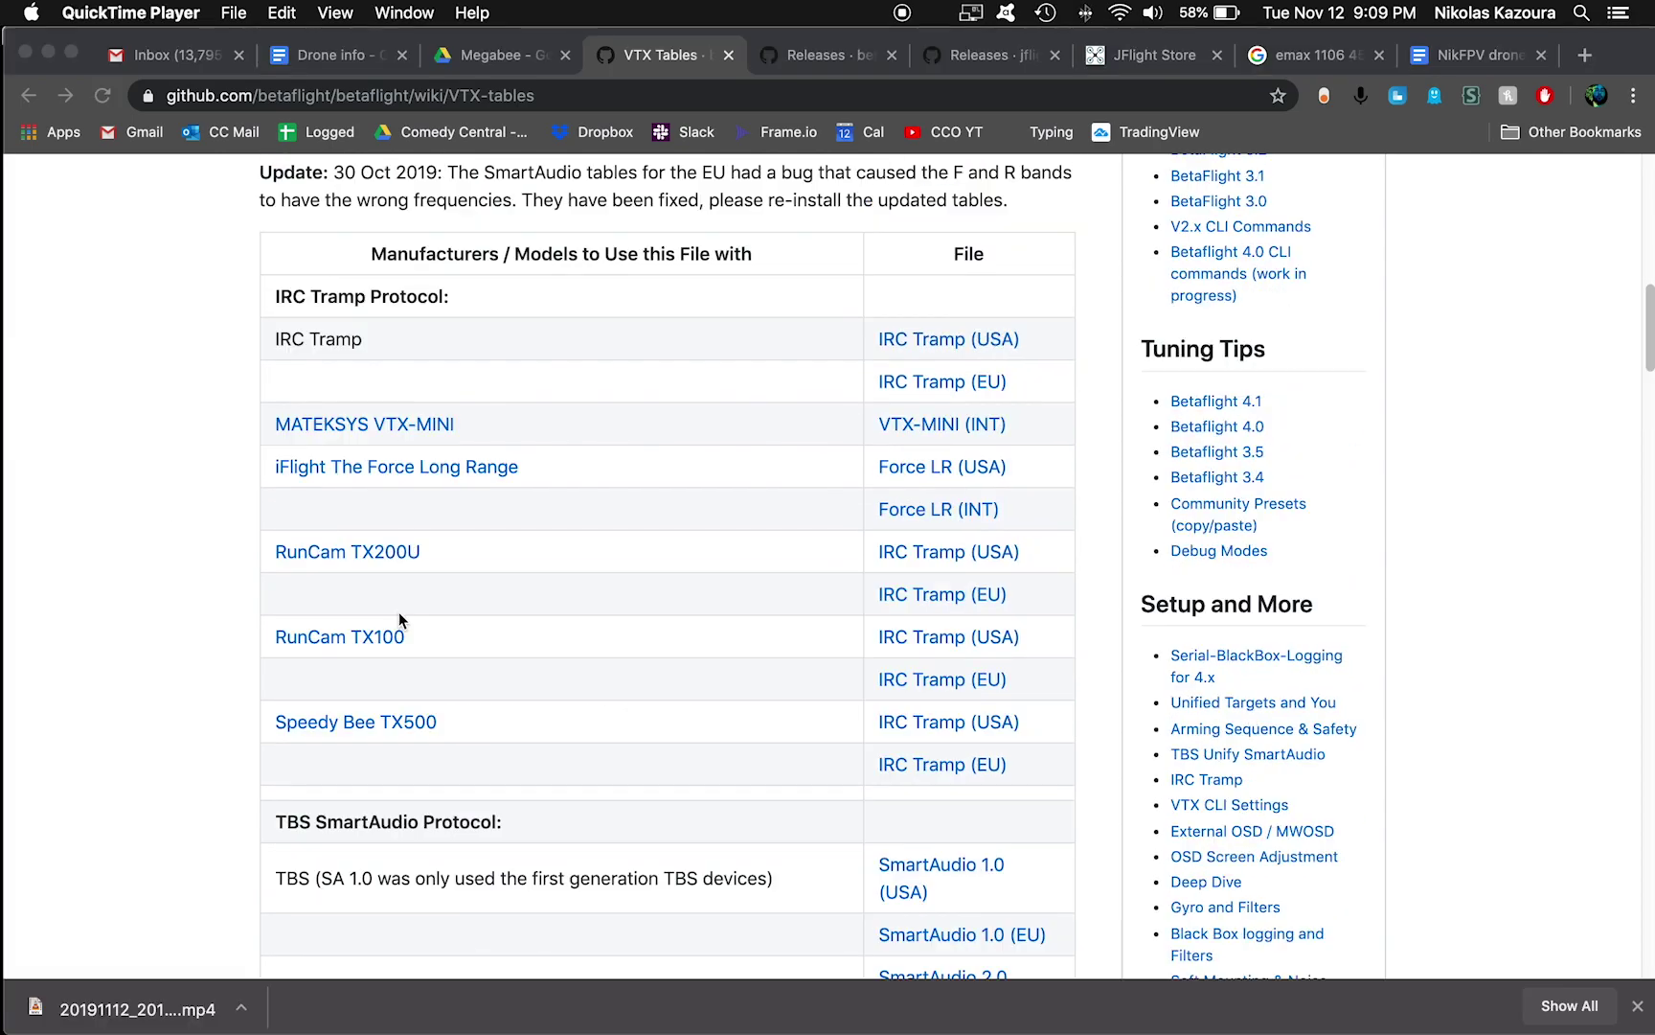
scroll(302, 586, down, 8)
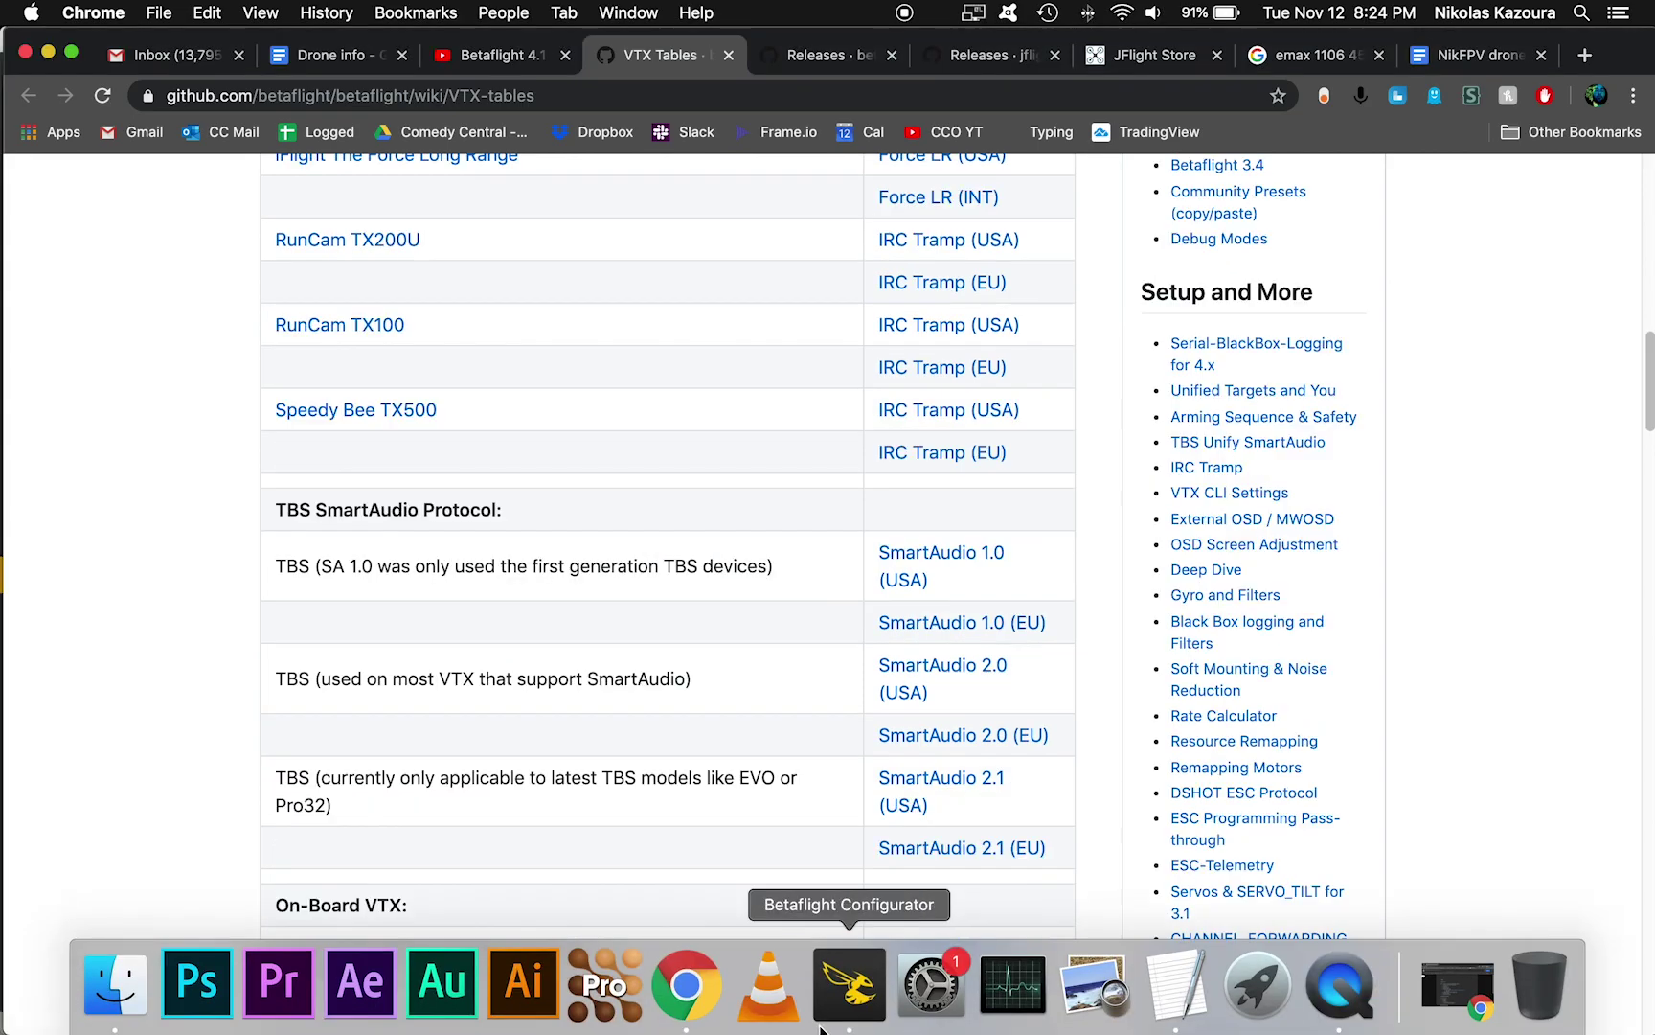
Back in Betaflight Configurator, set the VTX table's fourth power level to value 3 with label 400 and save the settings.
click(843, 1017)
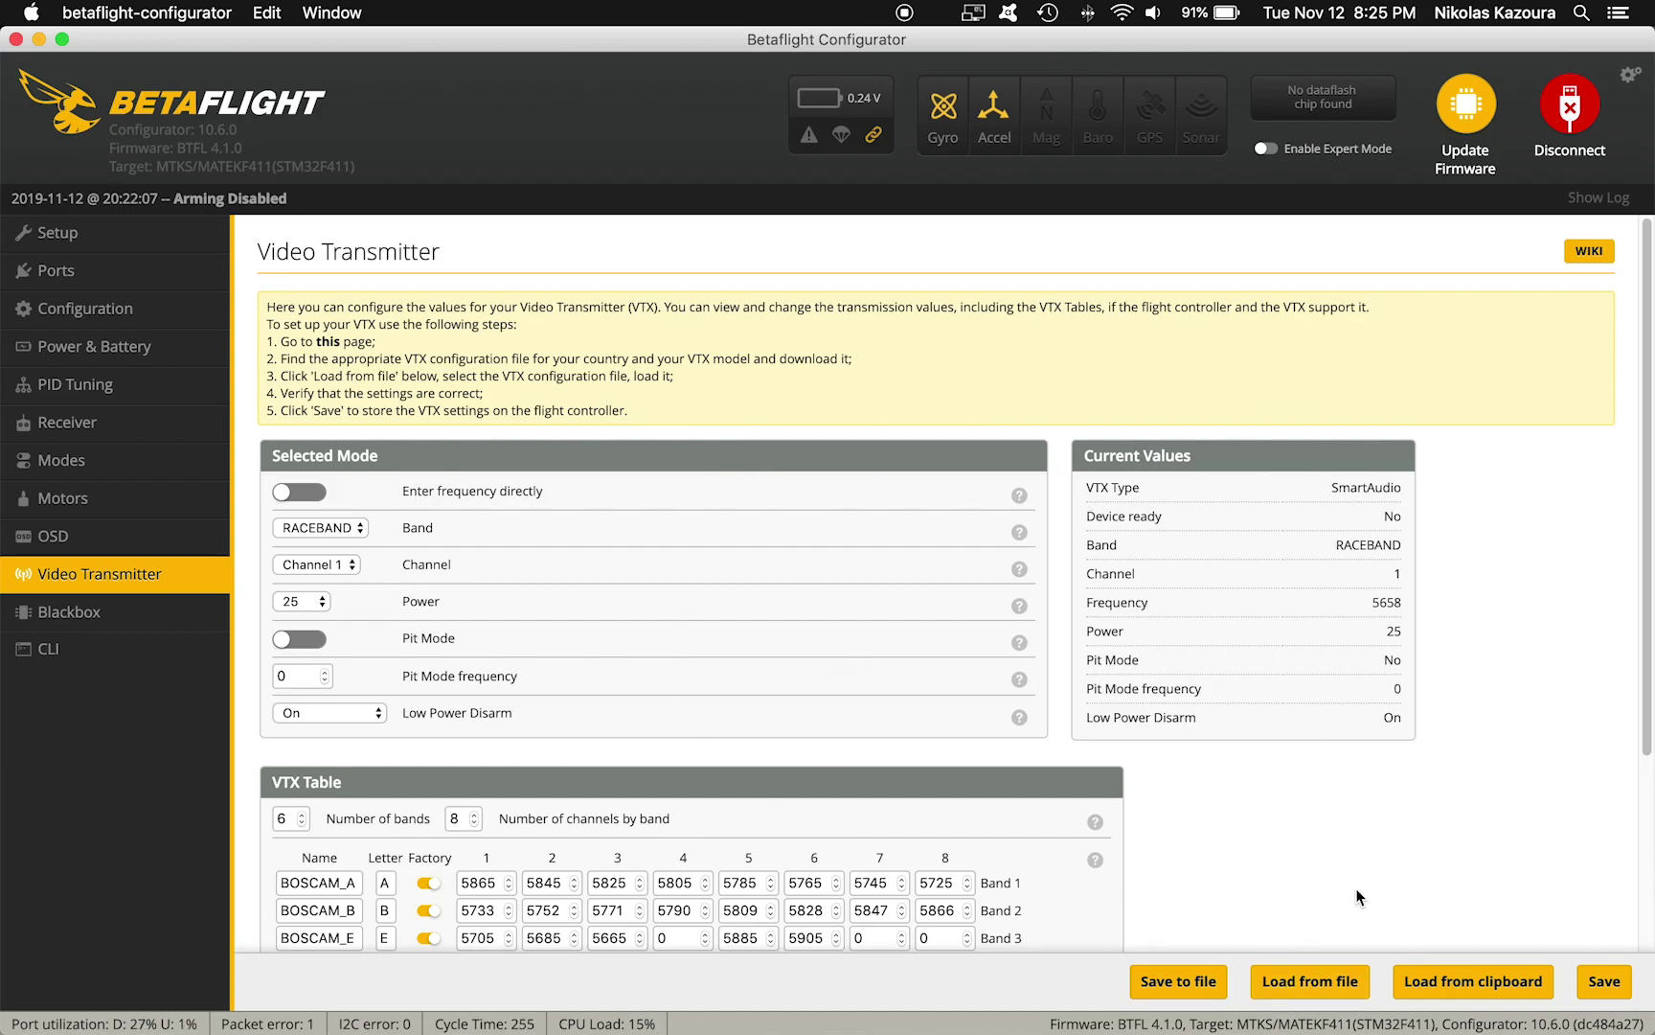
scroll(1358, 895, down, 3)
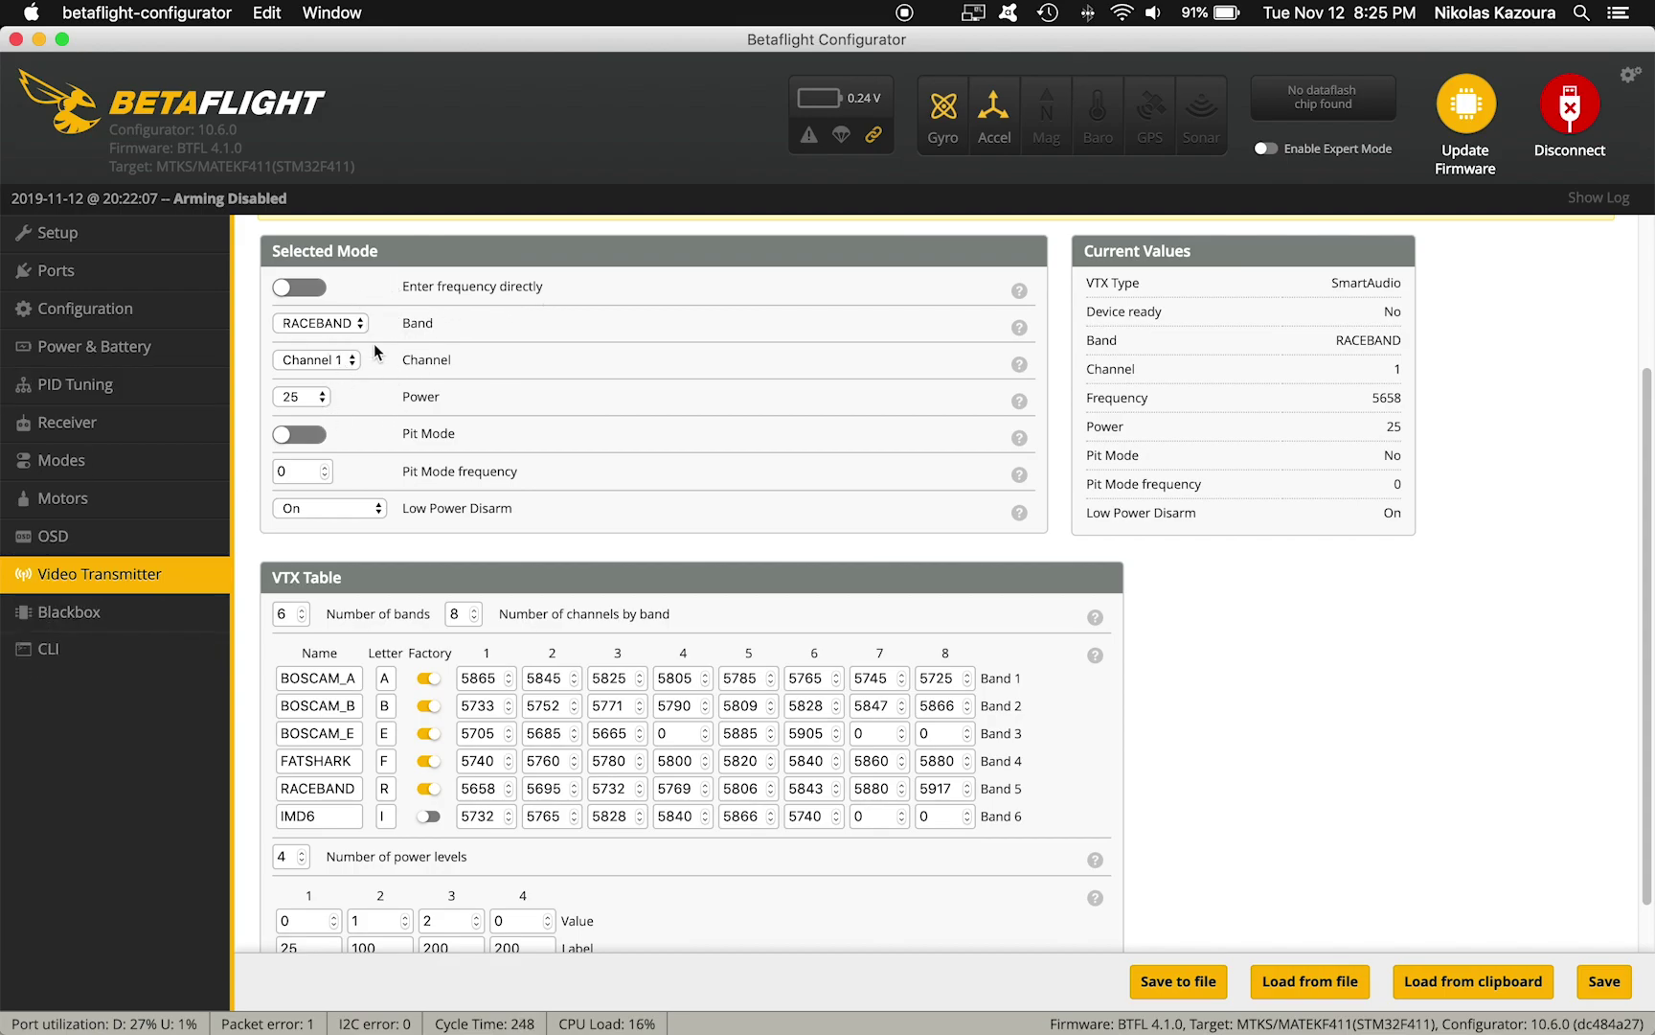
scroll(258, 378, down, 1)
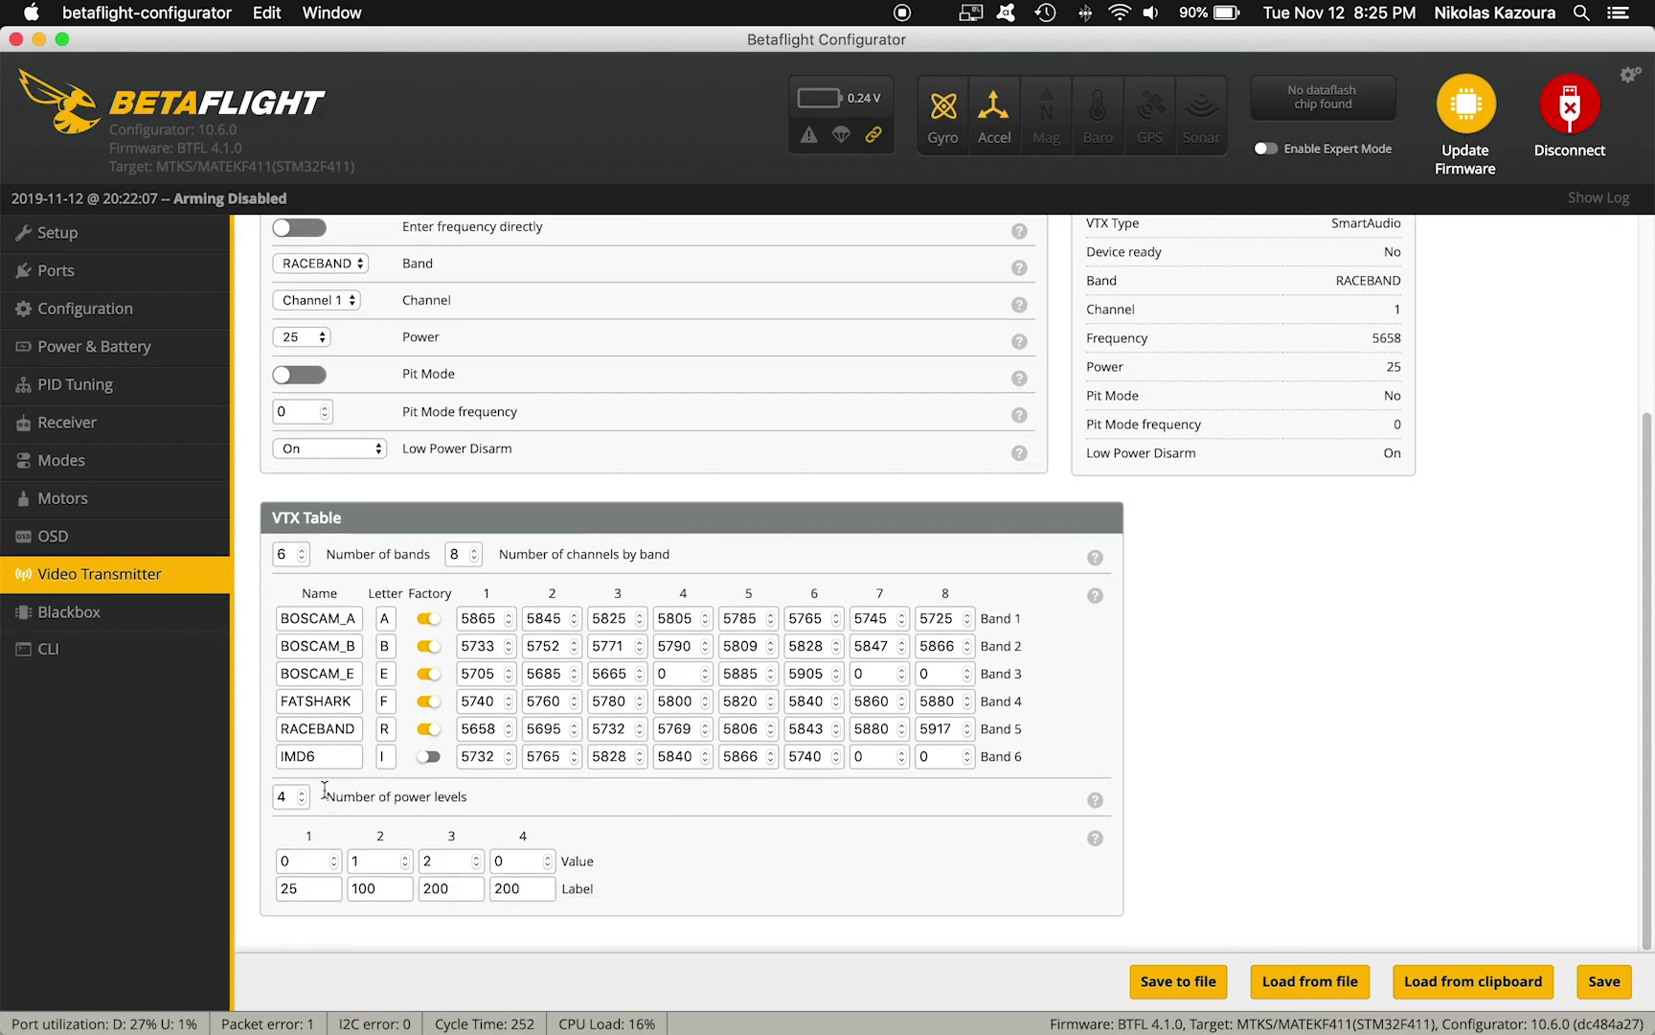
double_click(285, 798)
click(292, 802)
drag(525, 891, 441, 889)
text(4)
key(BackSpace)
drag(526, 860, 485, 861)
click(511, 890)
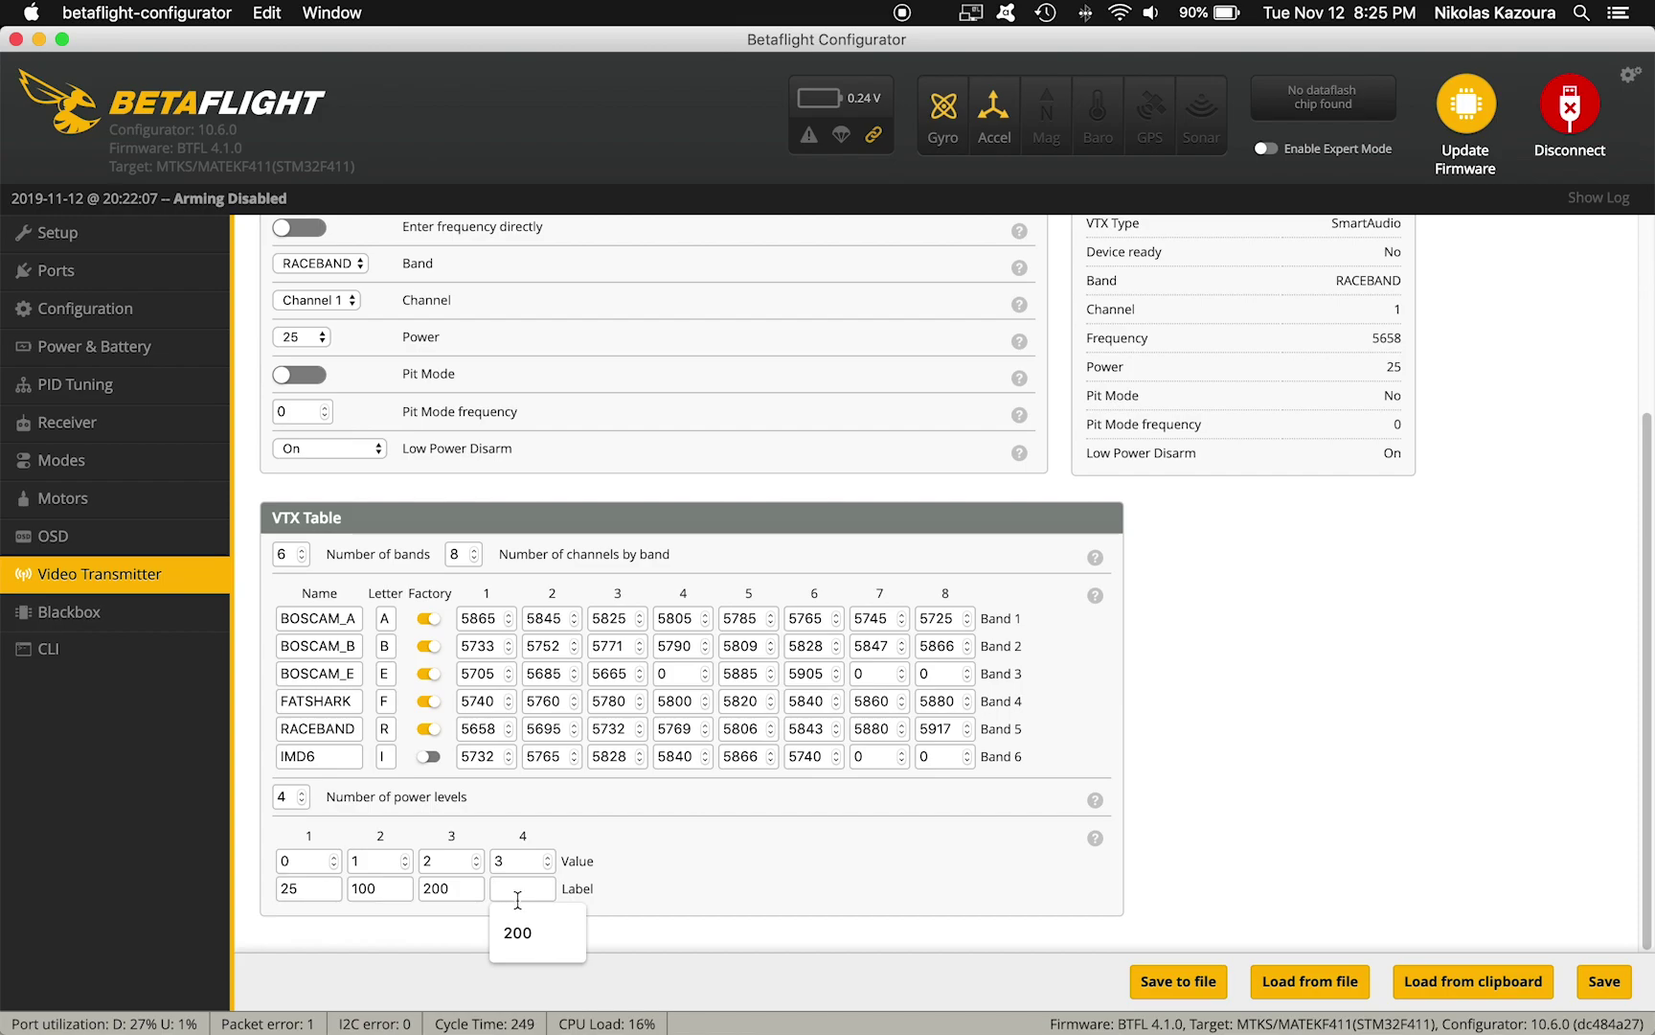
text(400)
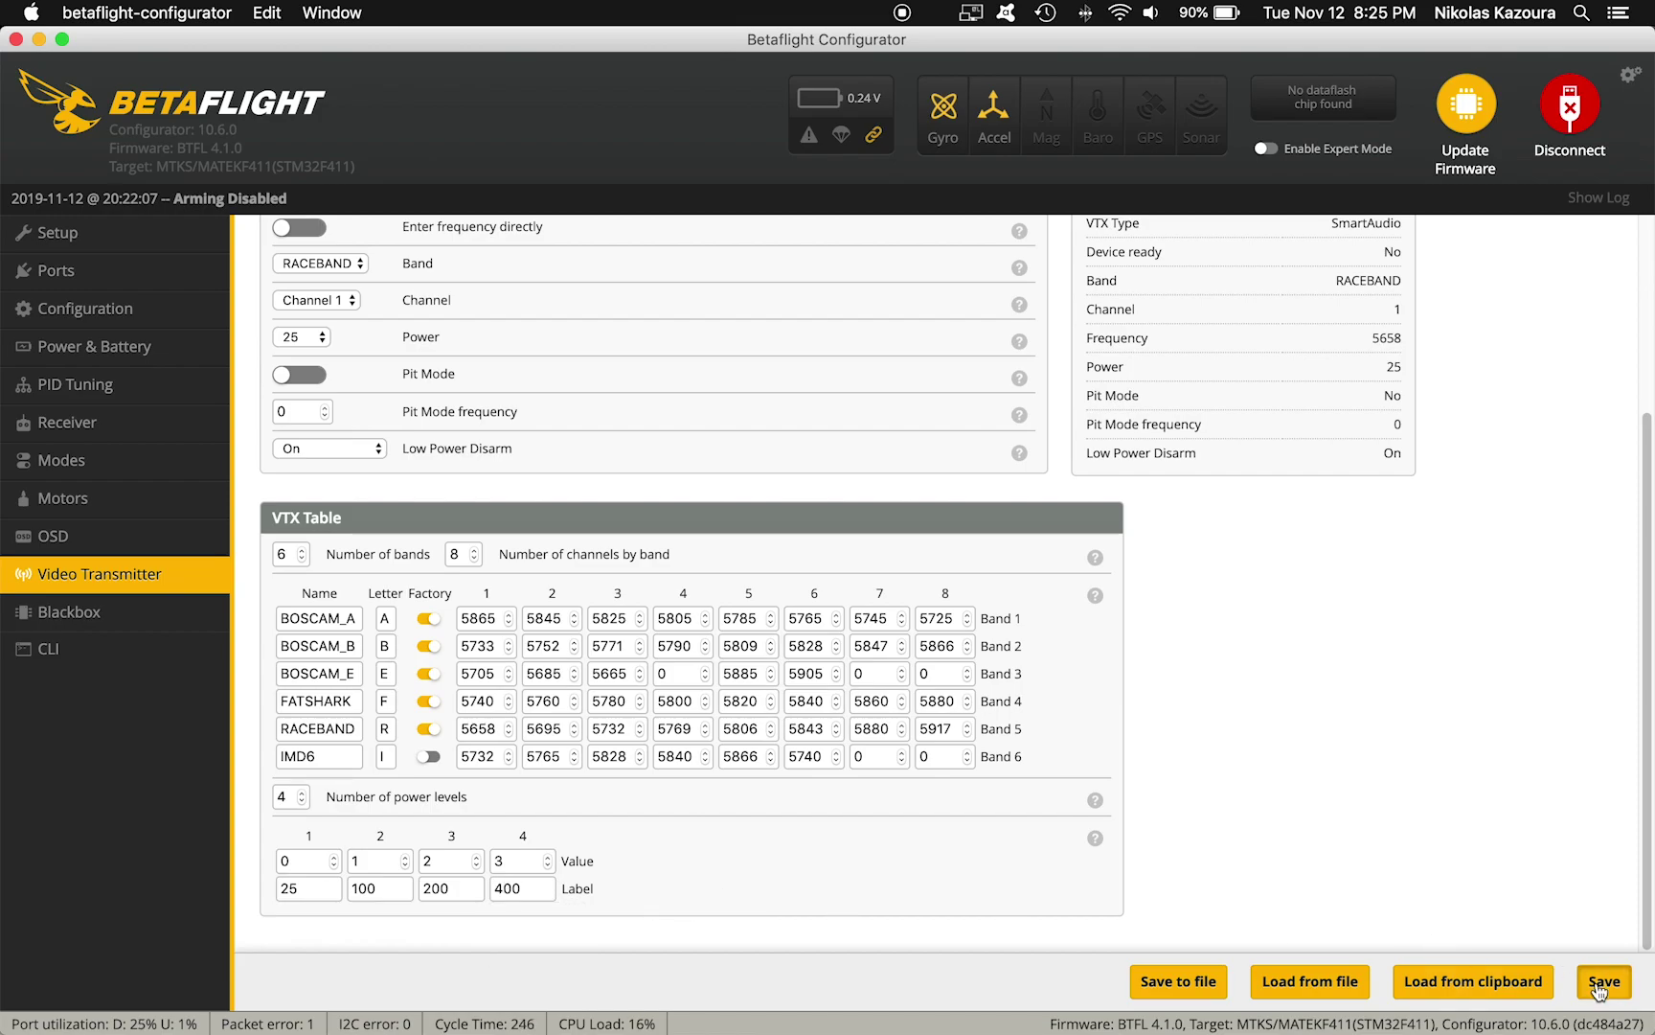
click(1598, 984)
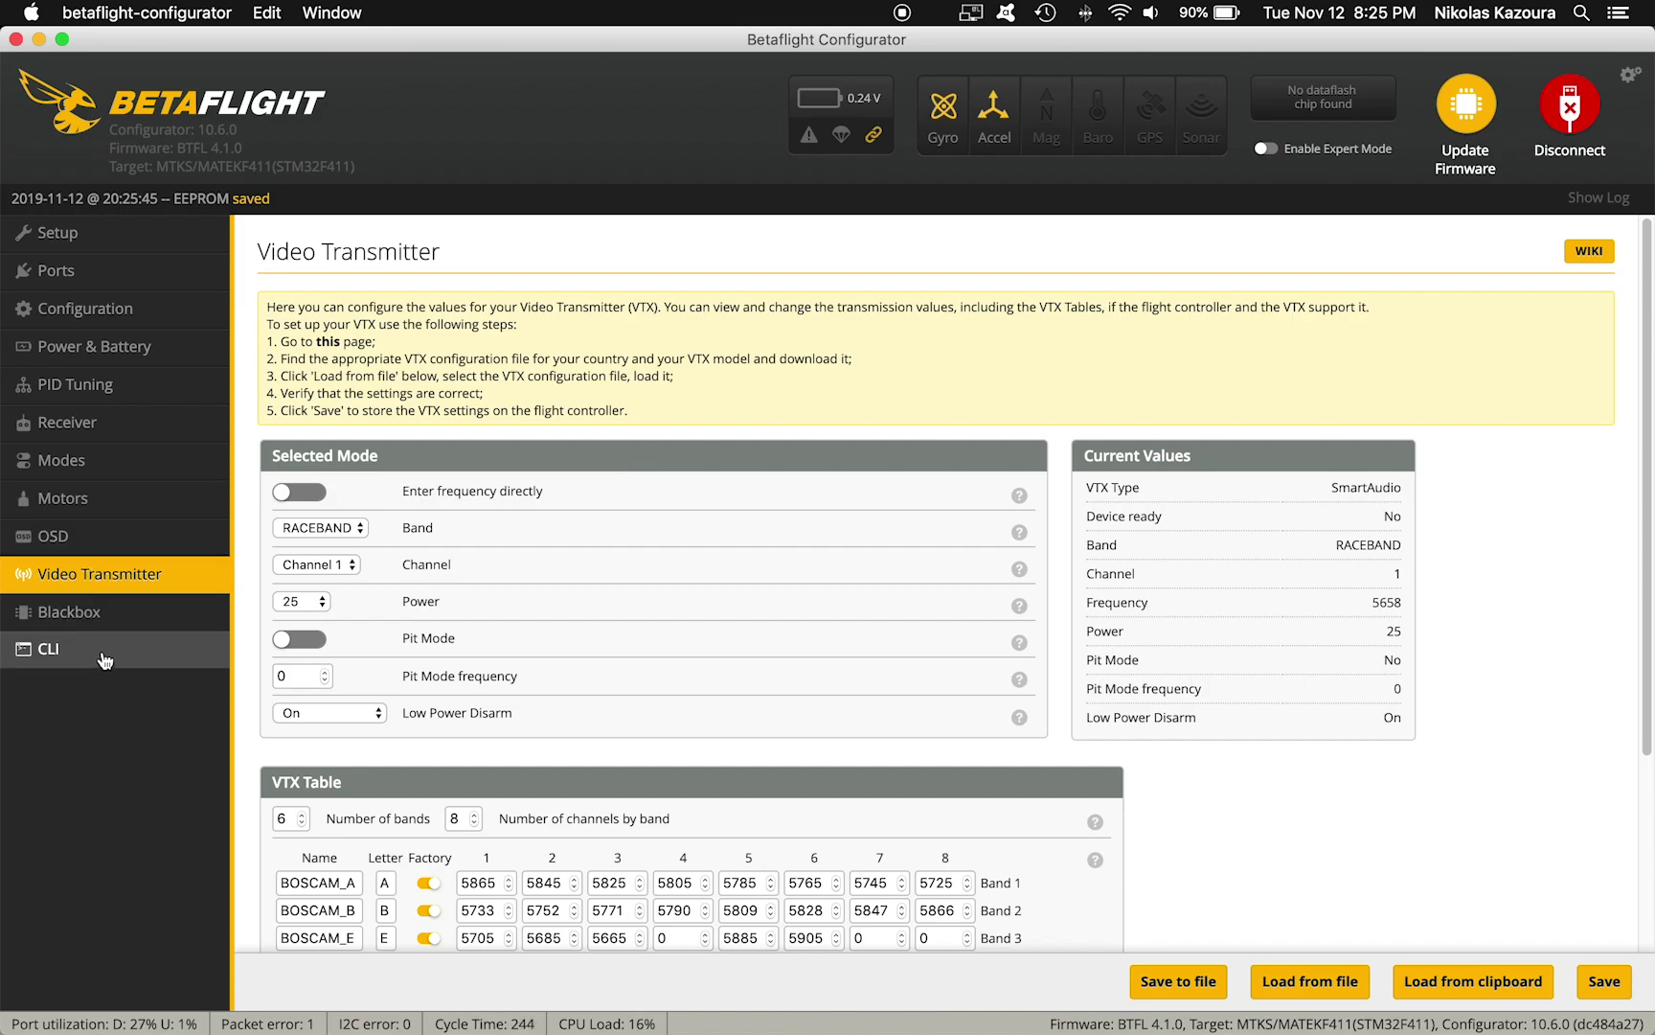
Disconnect the flight controller and review the JESC firmware offers on the JFlight Store and the JESC Configurator releases page in Chrome.
click(1568, 113)
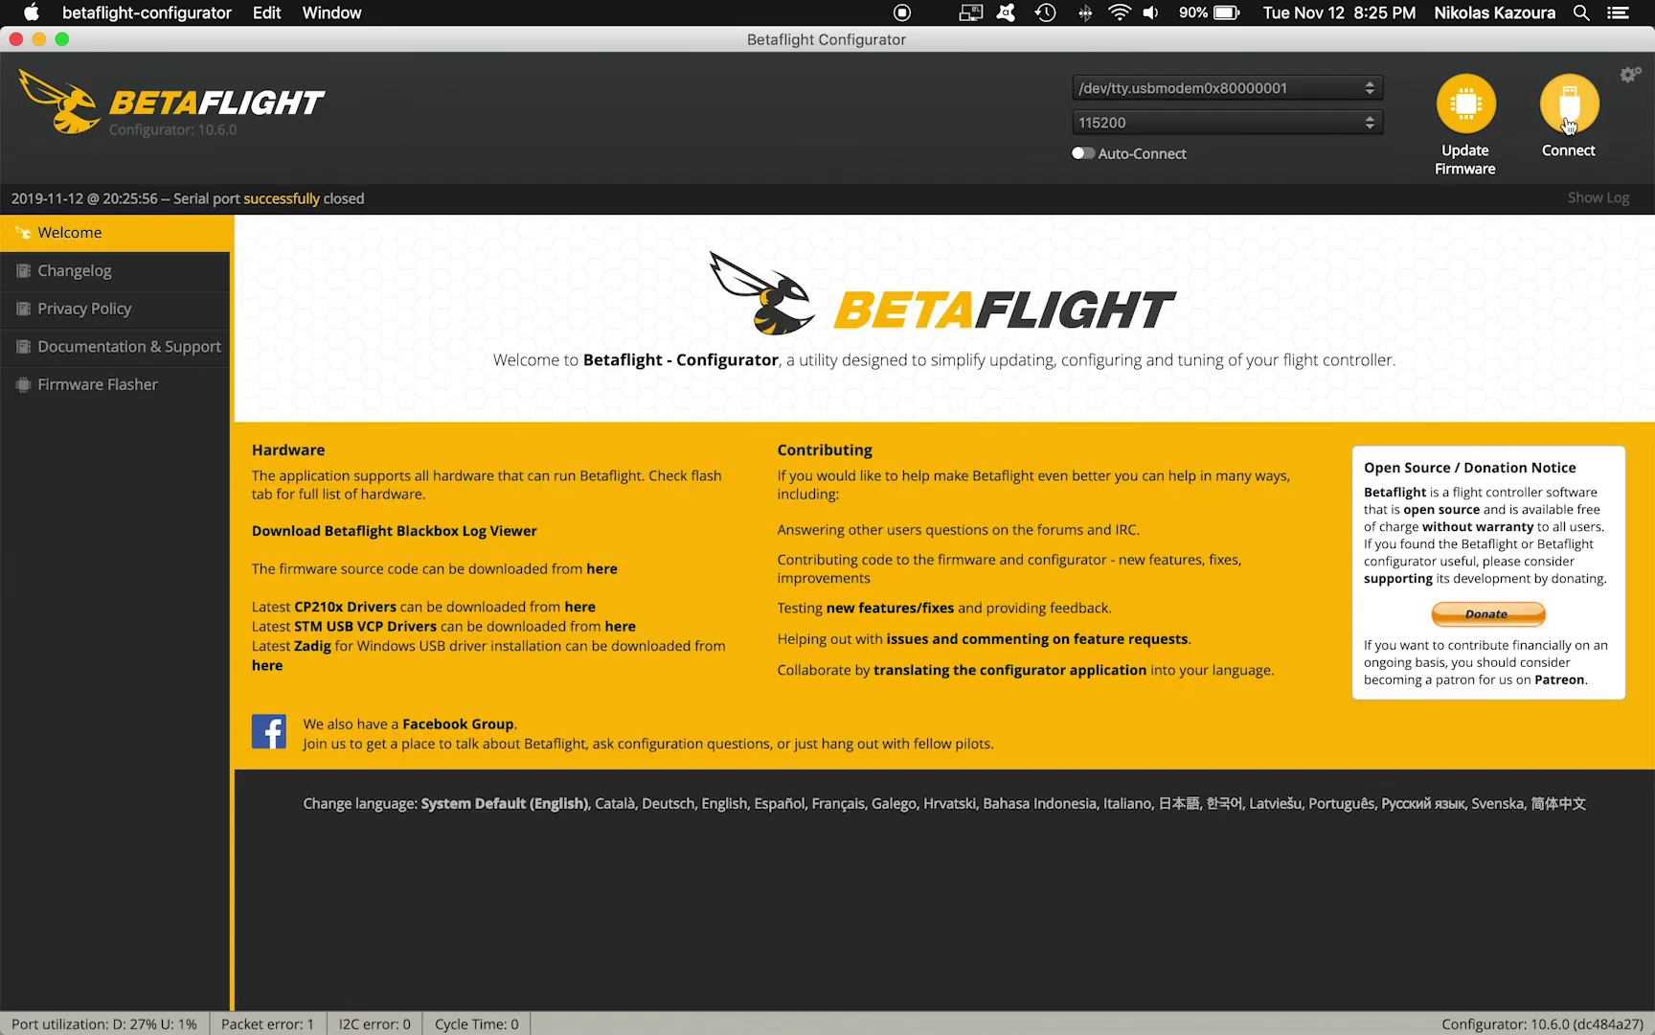
key(super+Tab)
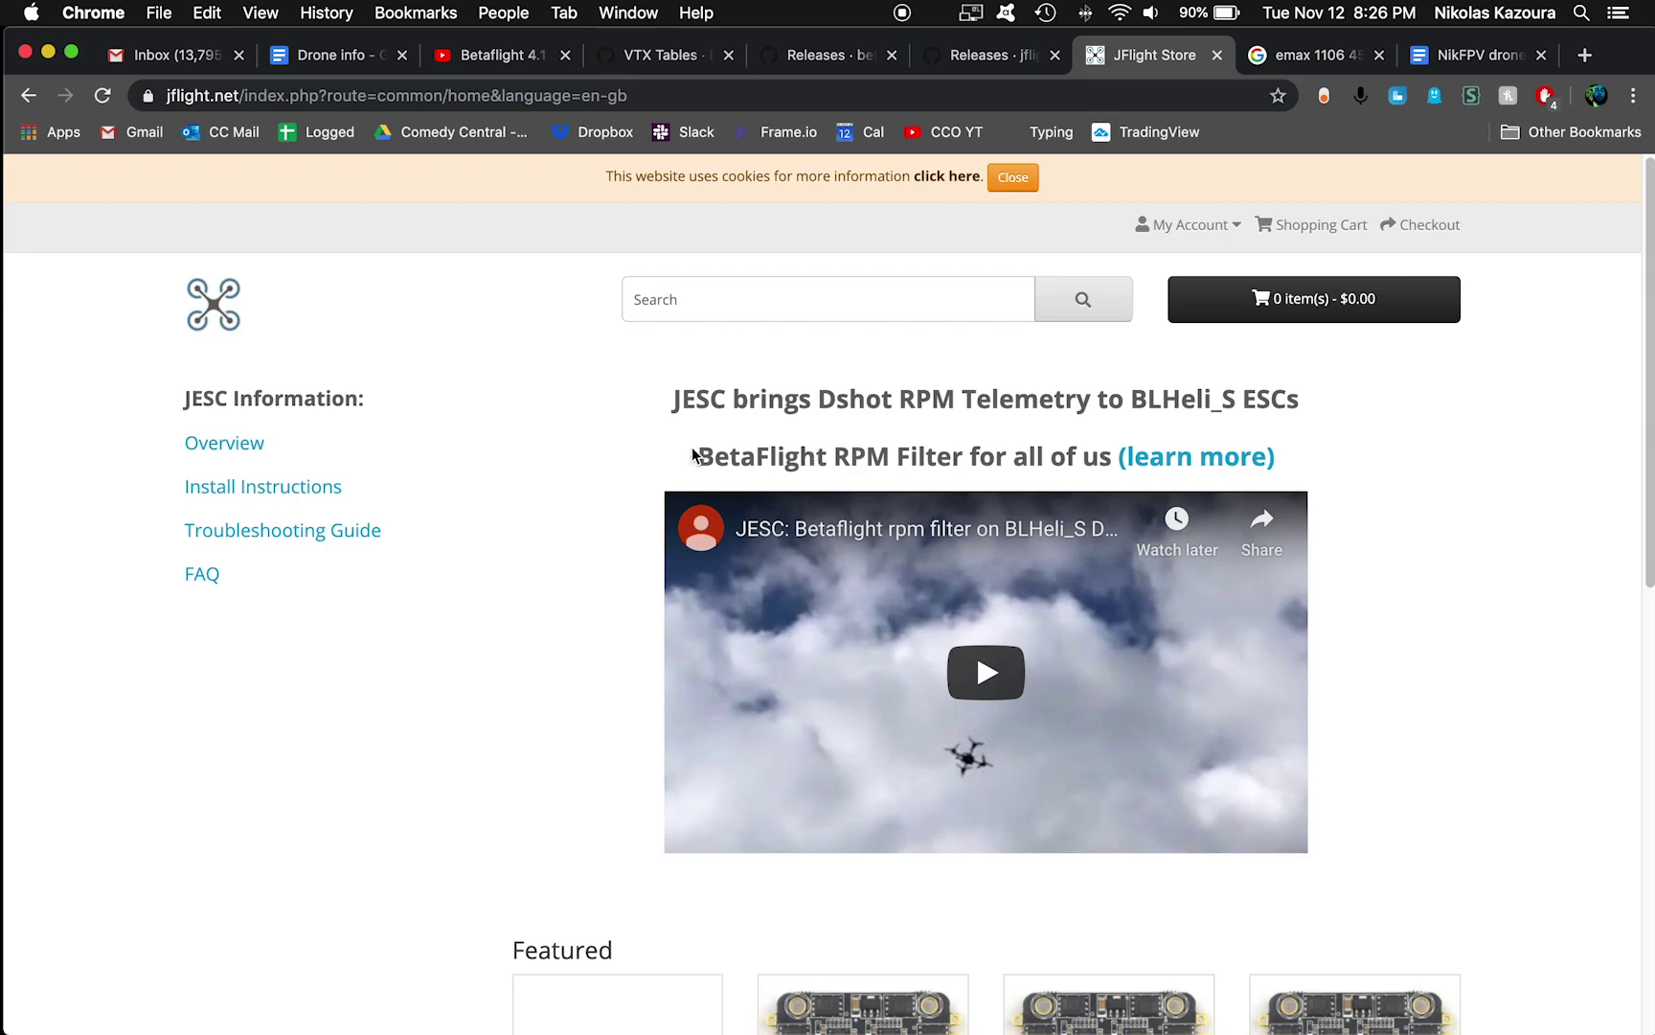
scroll(517, 451, down, 5)
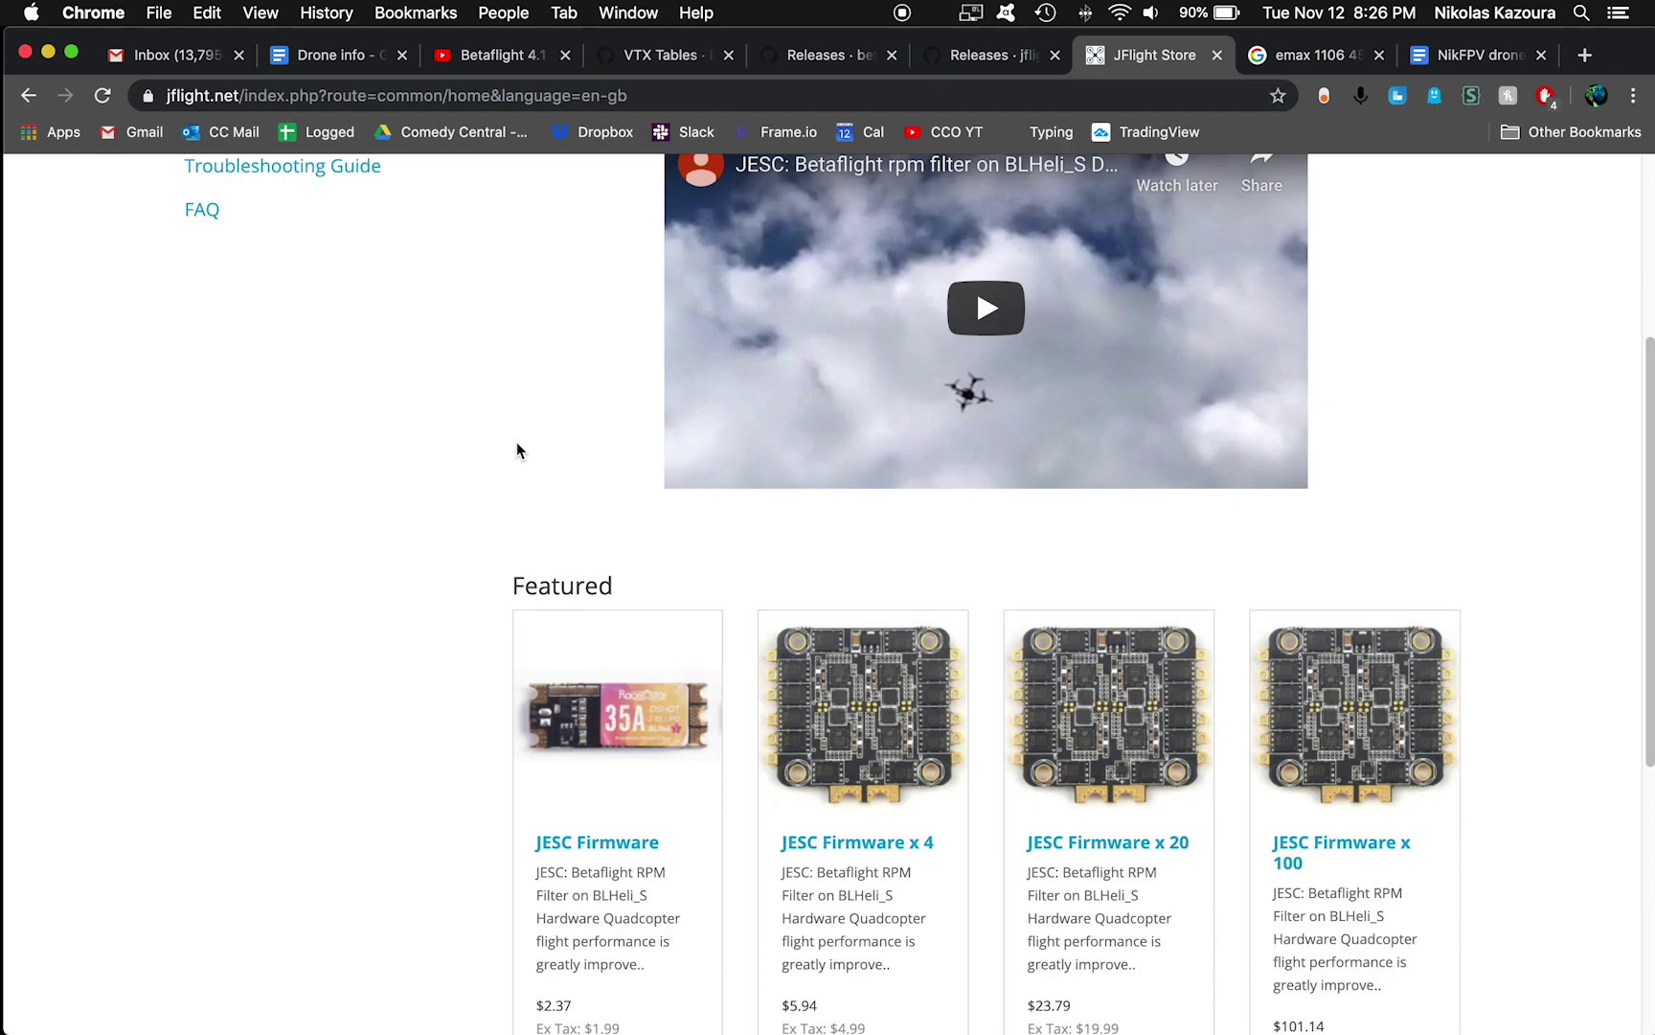
scroll(503, 454, up, 5)
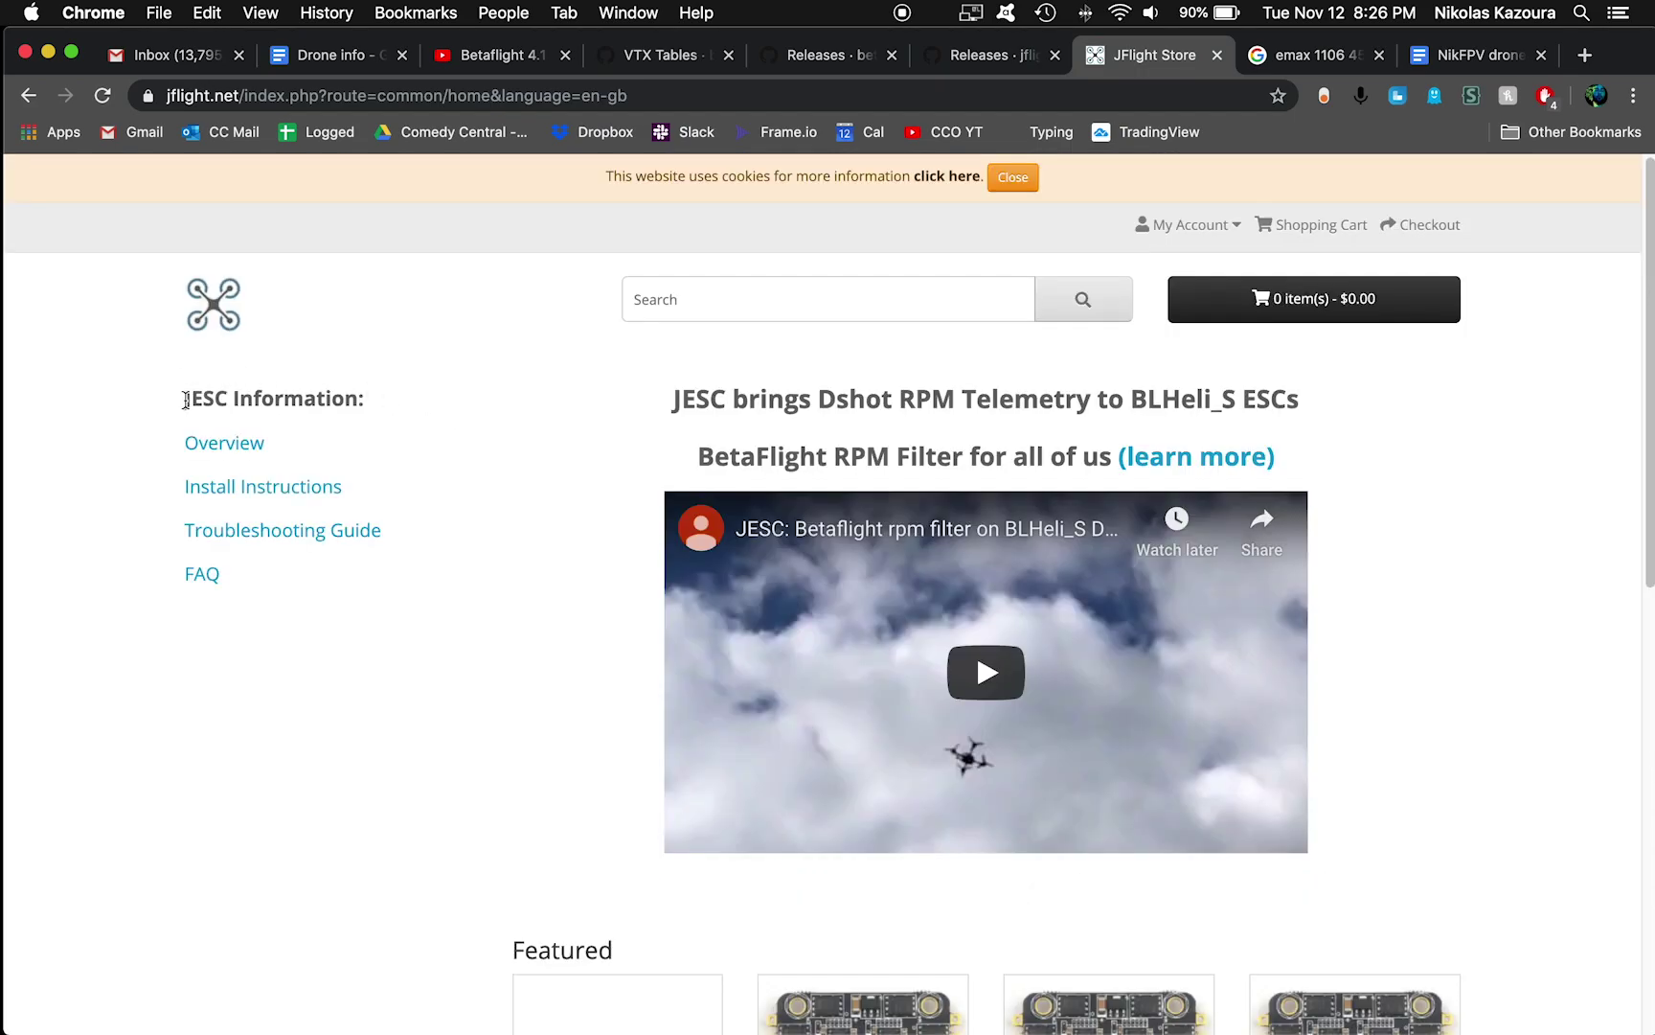
scroll(537, 407, down, 9)
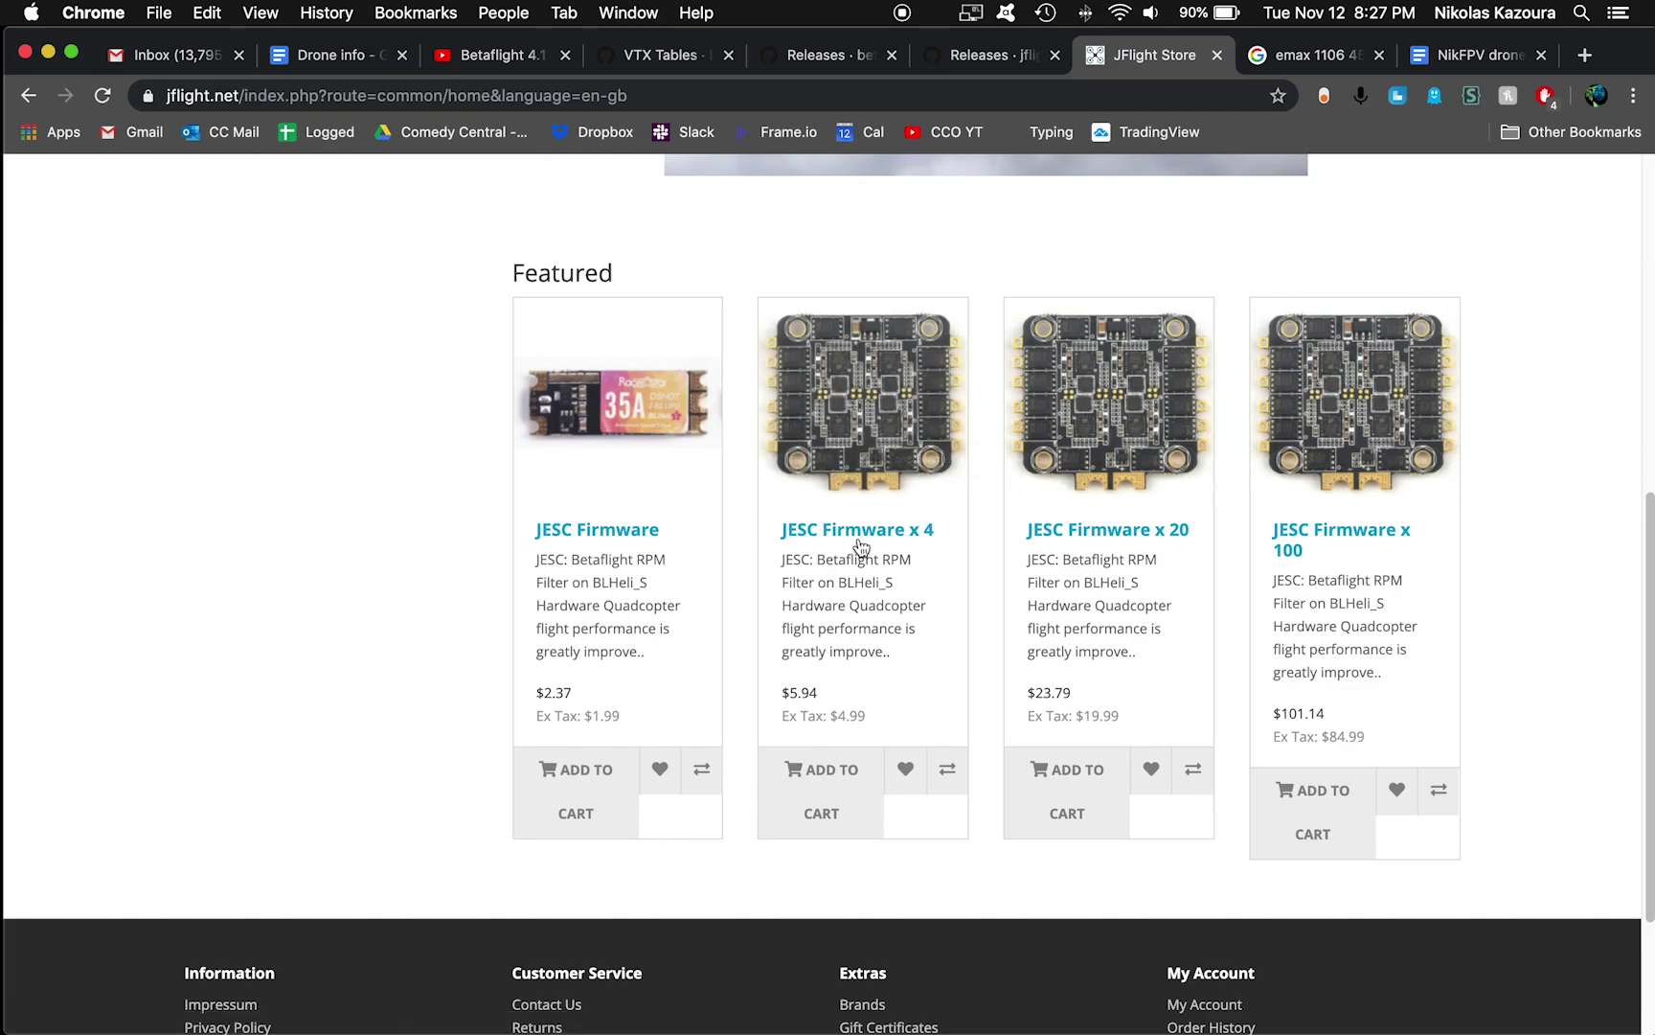
scroll(1054, 431, up, 9)
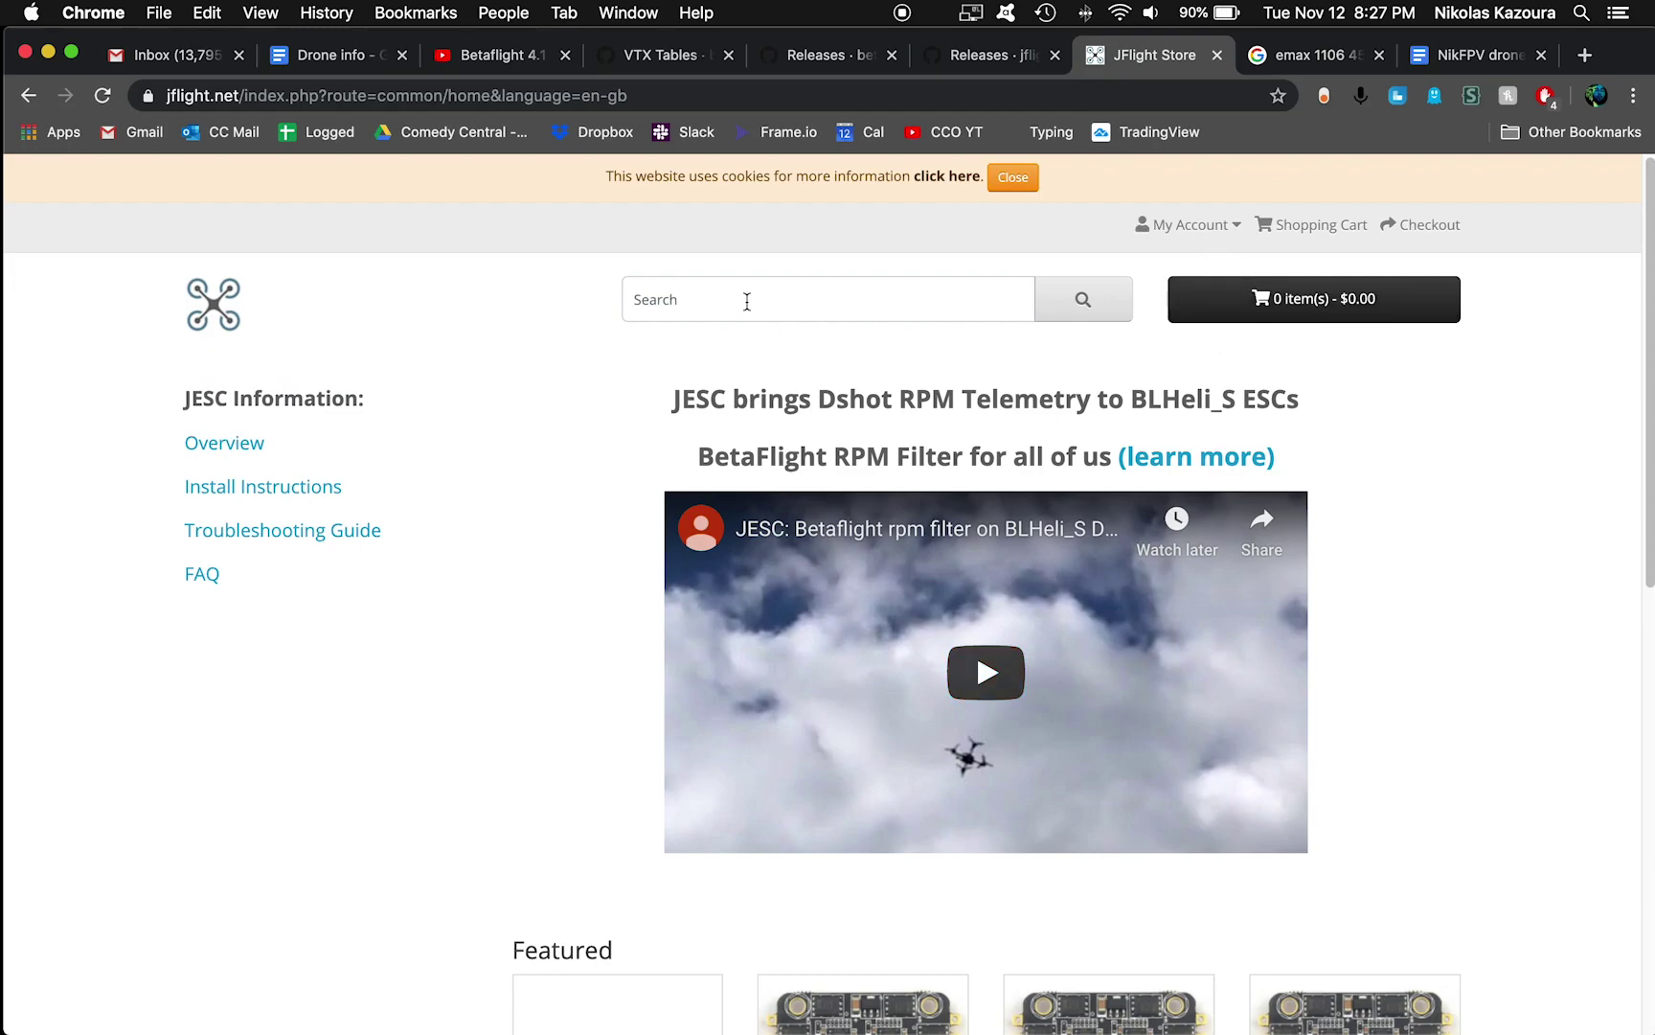
click(987, 56)
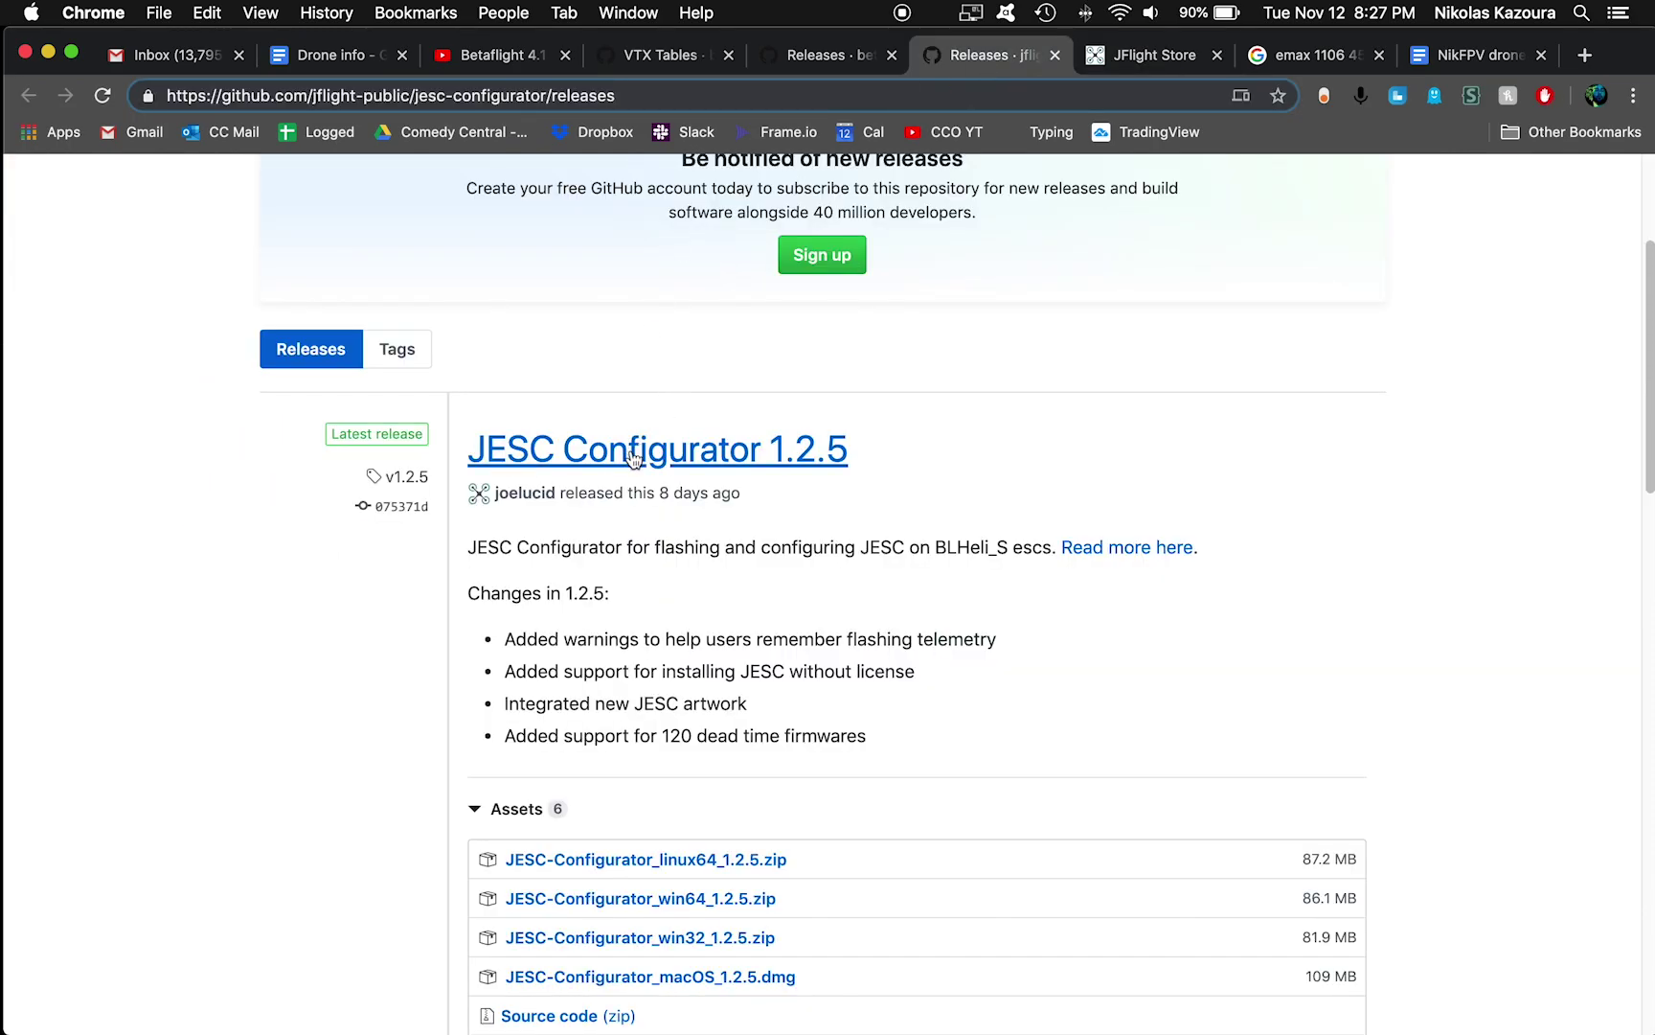
Check the JESC Configurator 1.2.5 downloads, launch JESC Configurator, connect the flight controller and read the ESC setup.
scroll(784, 454, down, 1)
scroll(786, 459, down, 3)
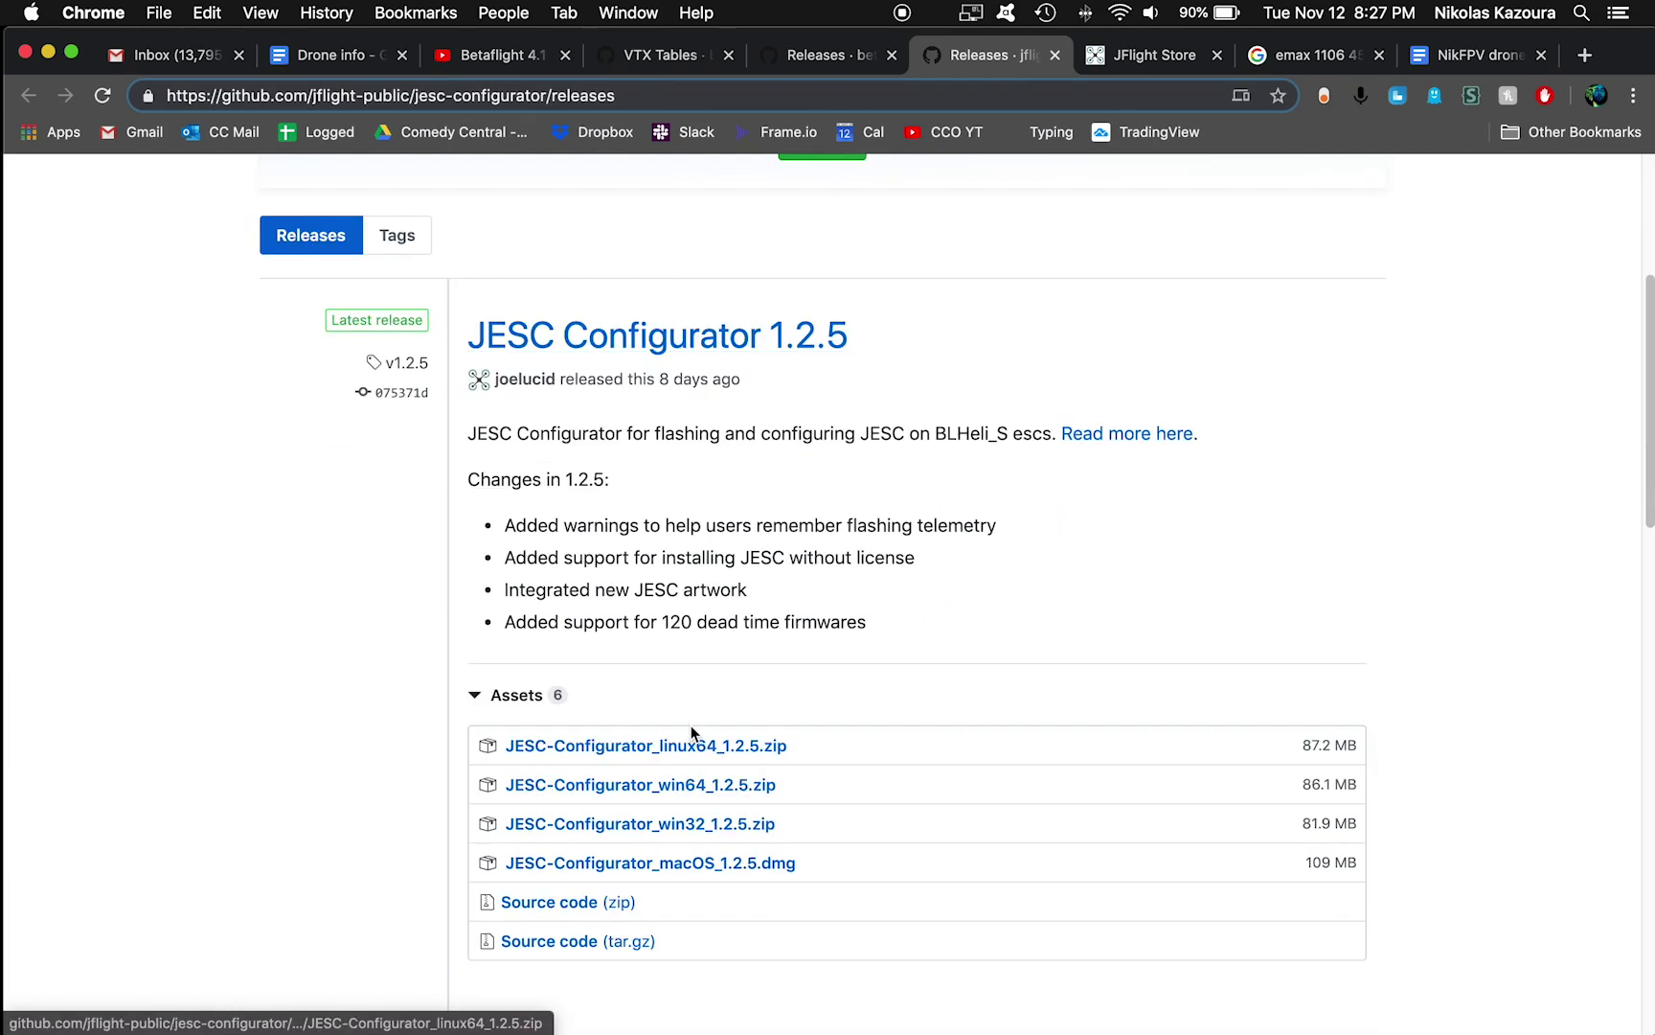
mouse_move(1012, 1021)
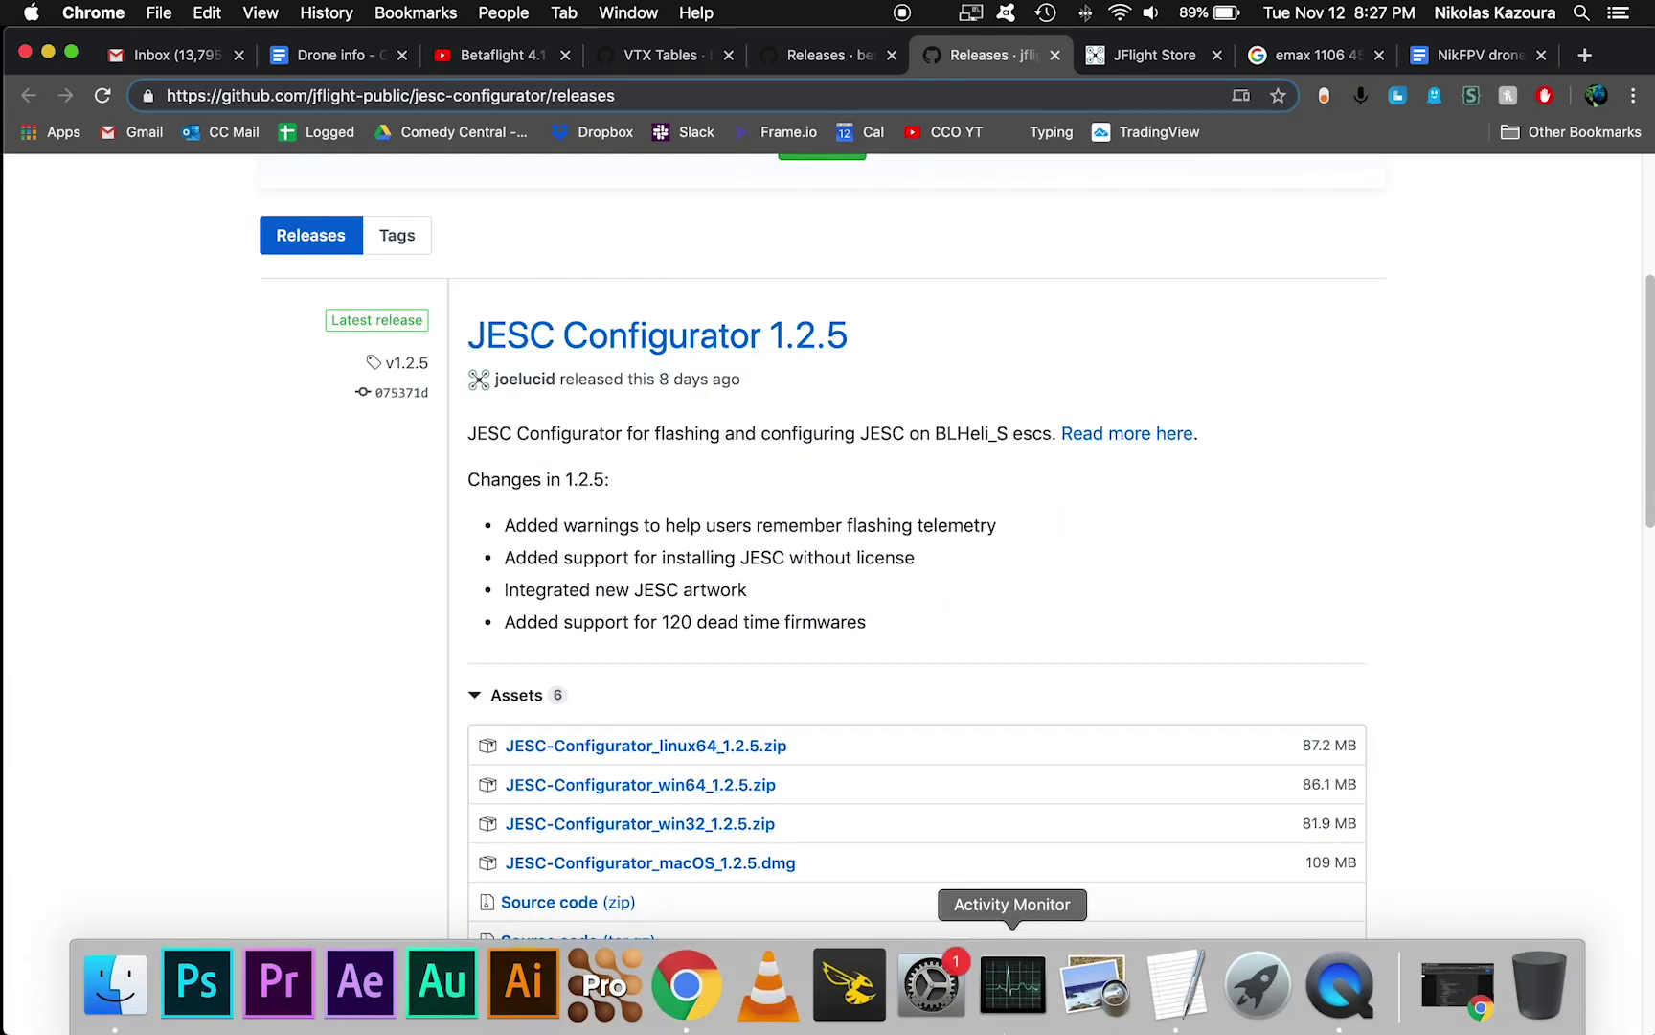
click(1258, 1014)
click(611, 829)
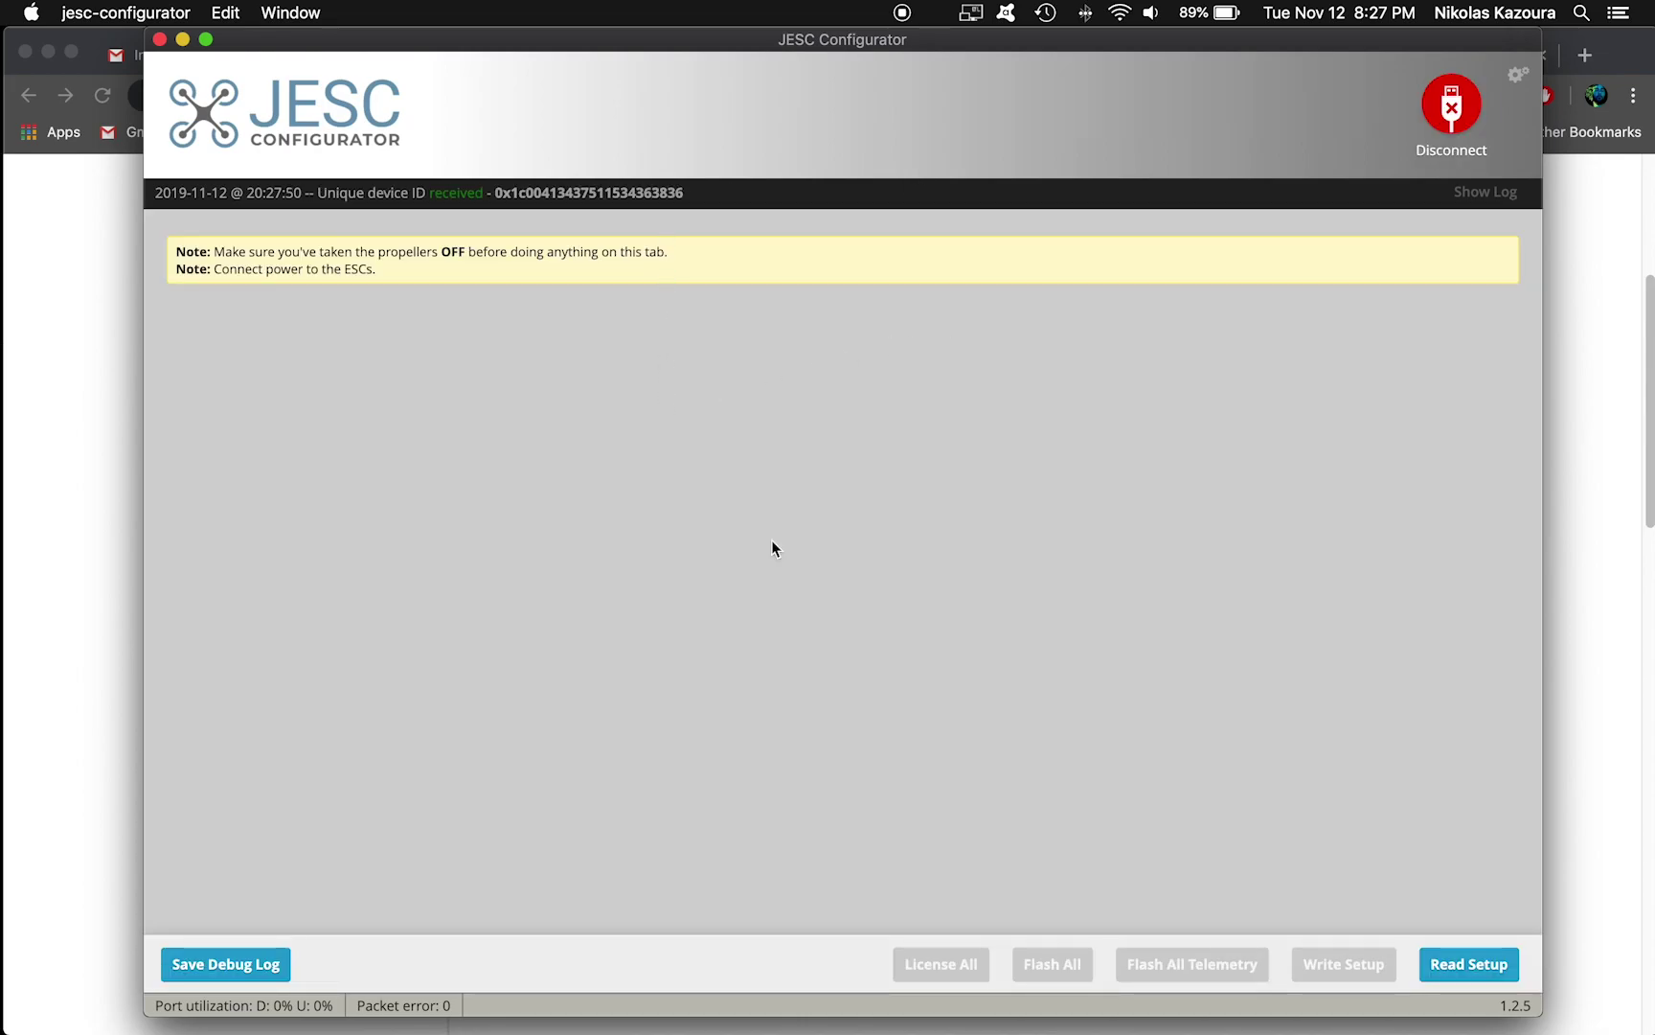
click(1489, 964)
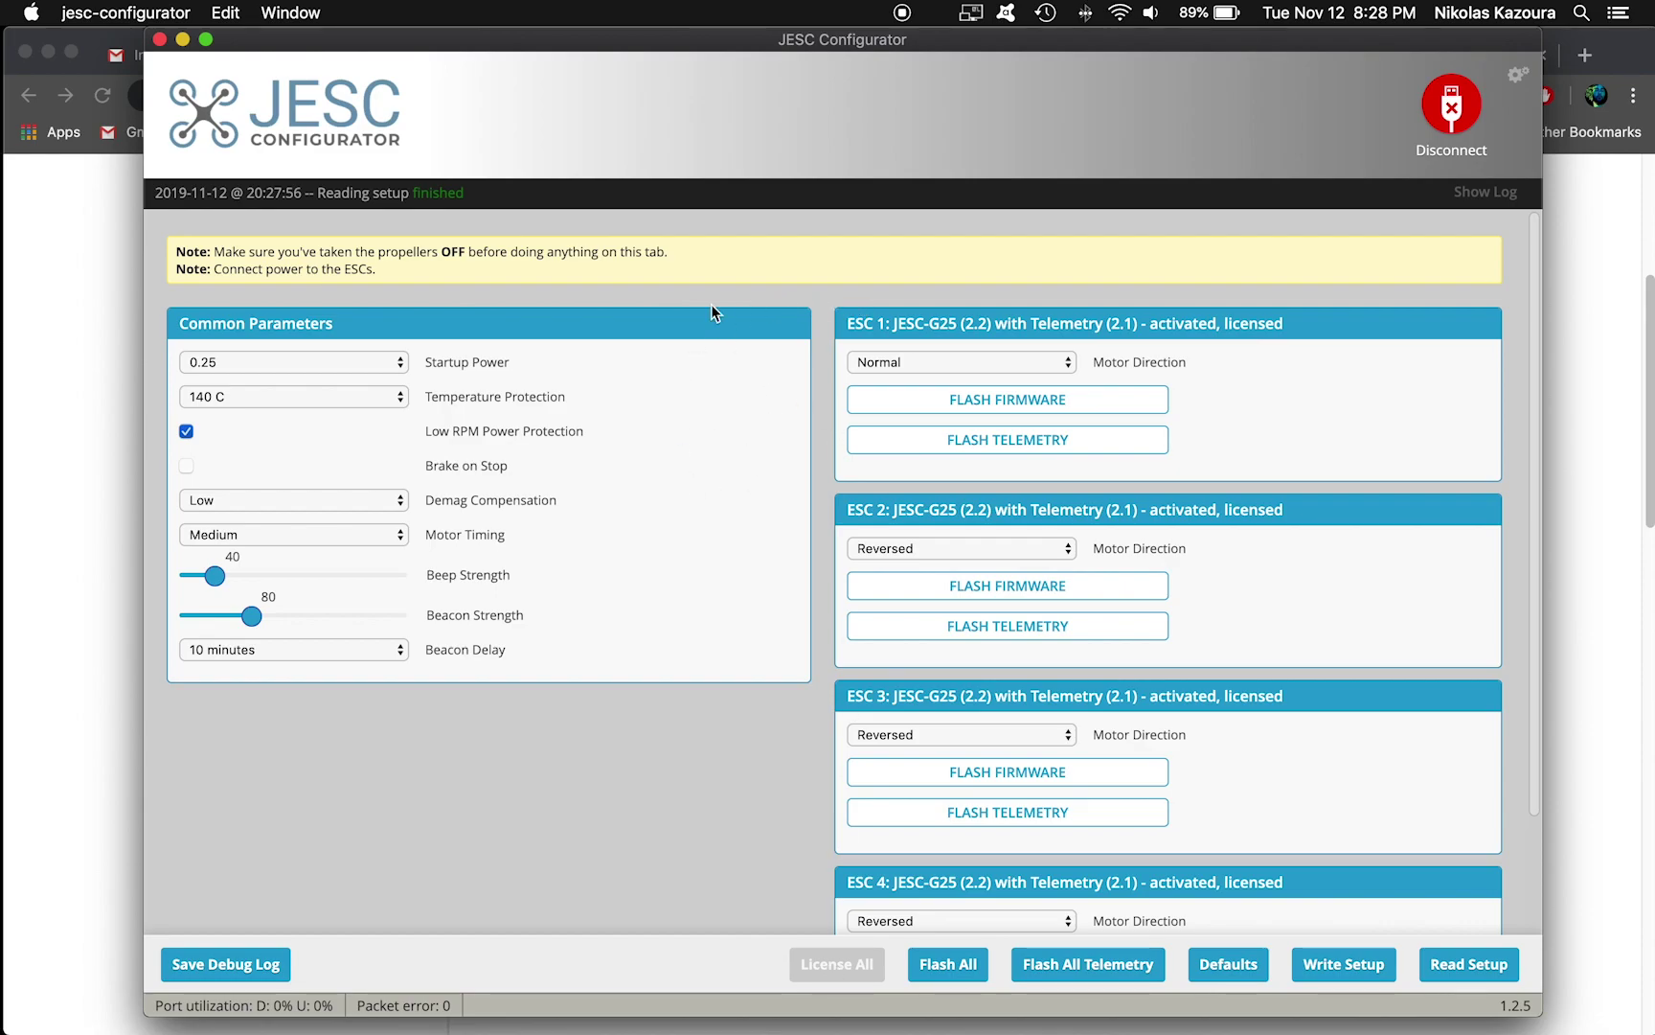
mouse_move(593, 46)
mouse_down()
mouse_move(603, 465)
mouse_move(586, 56)
mouse_up()
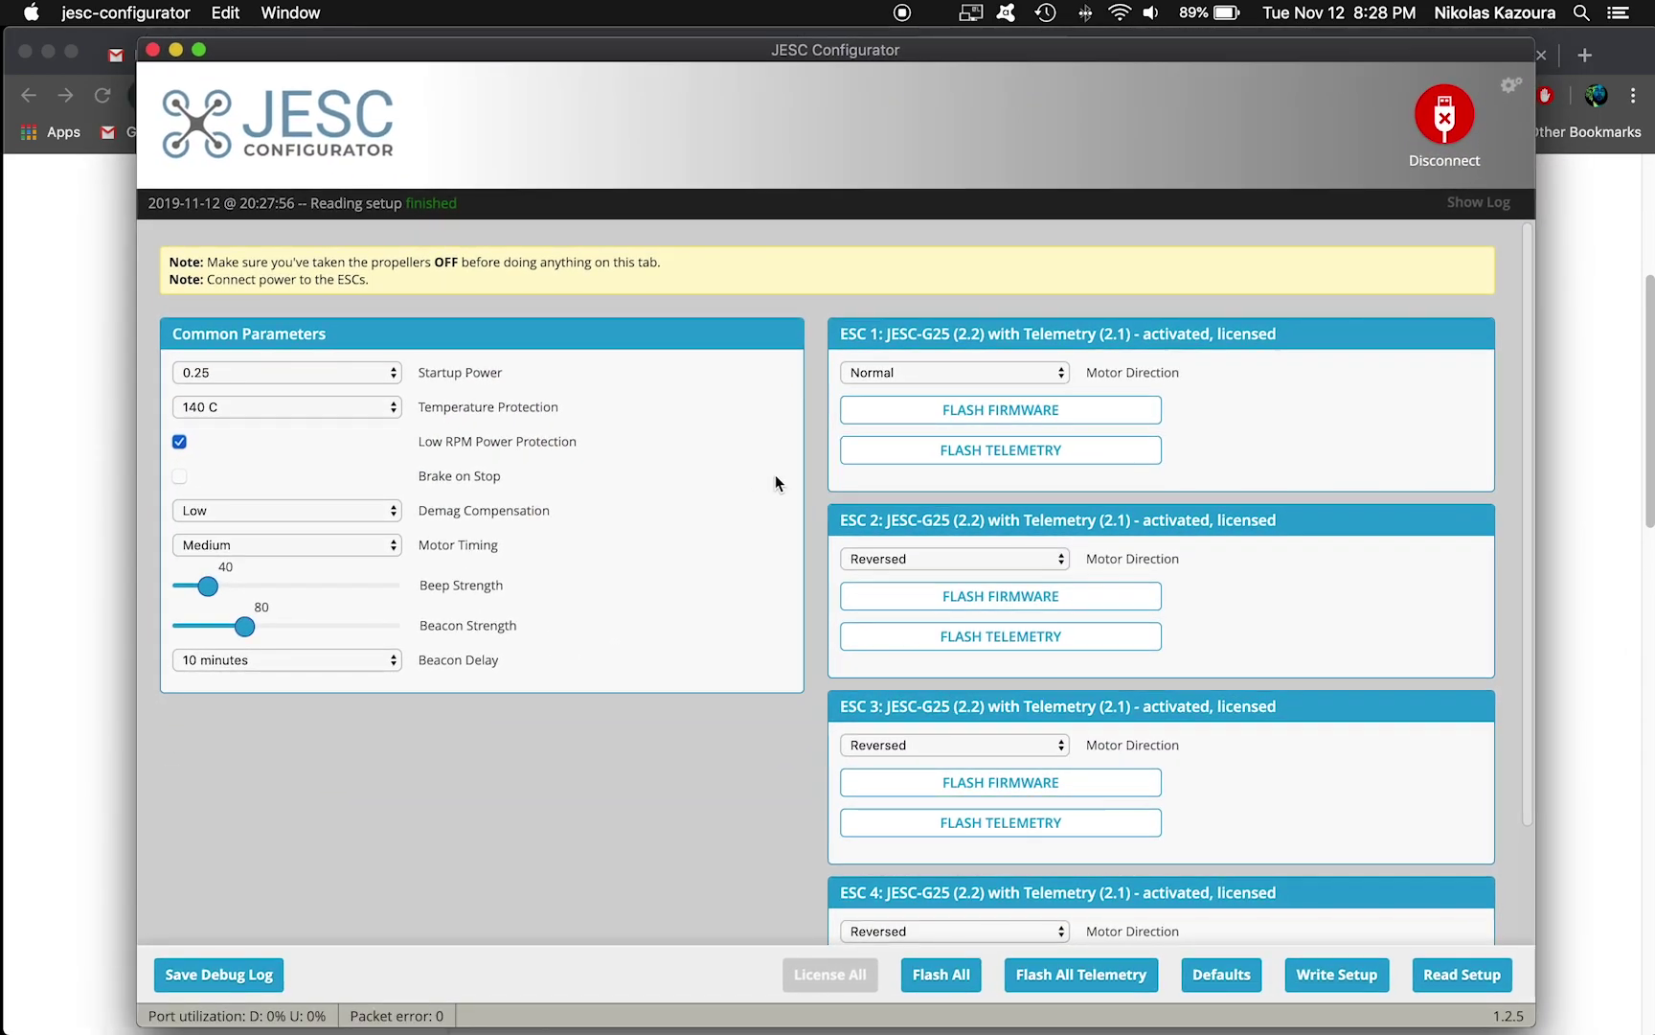
Check which JESC firmware versions are offered for flashing all ESCs with target G-H-25, and leave without flashing.
click(932, 976)
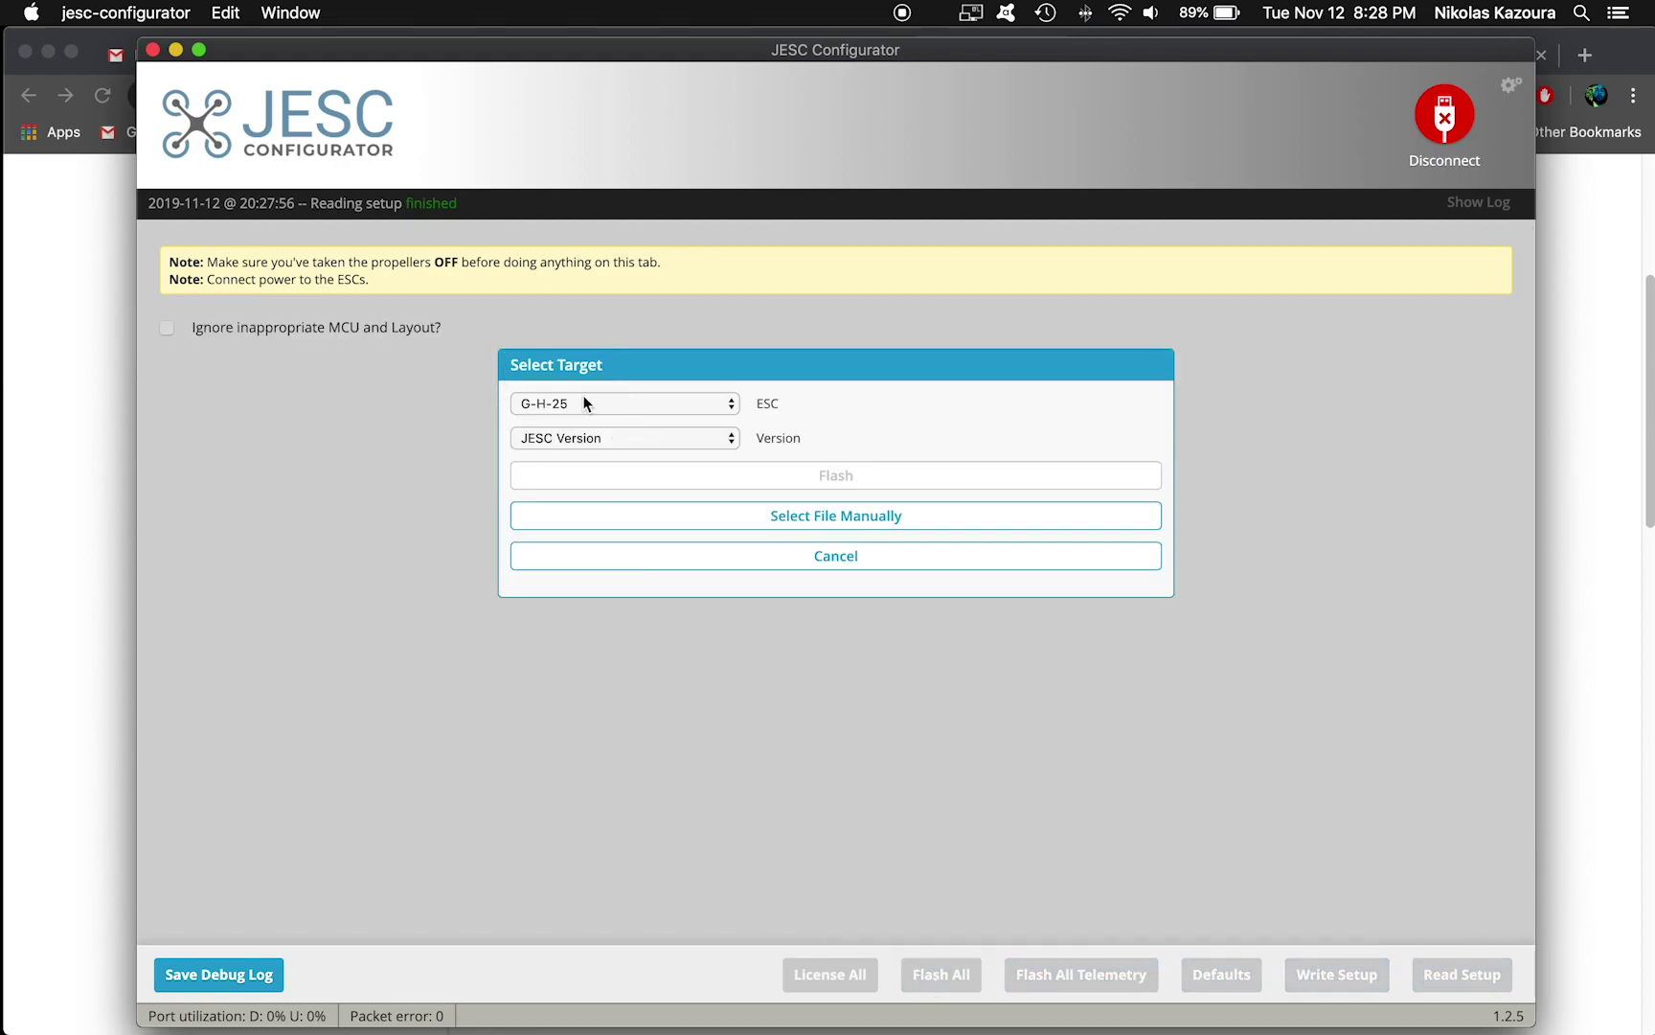
click(642, 440)
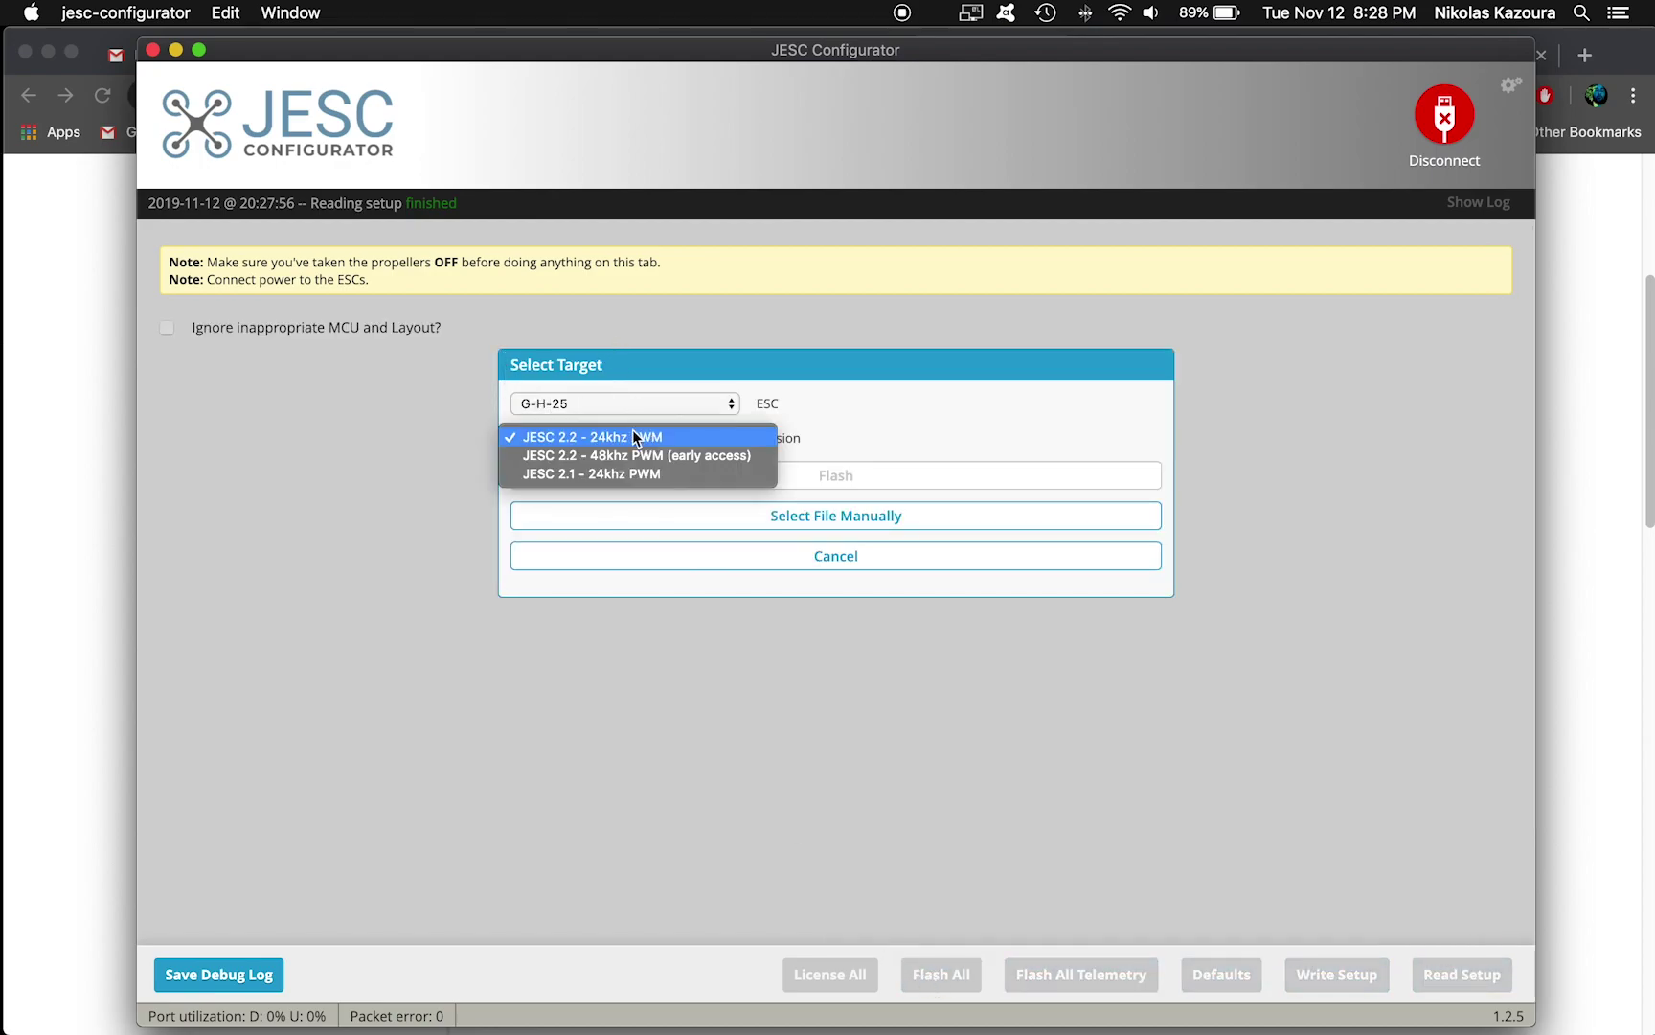
click(914, 458)
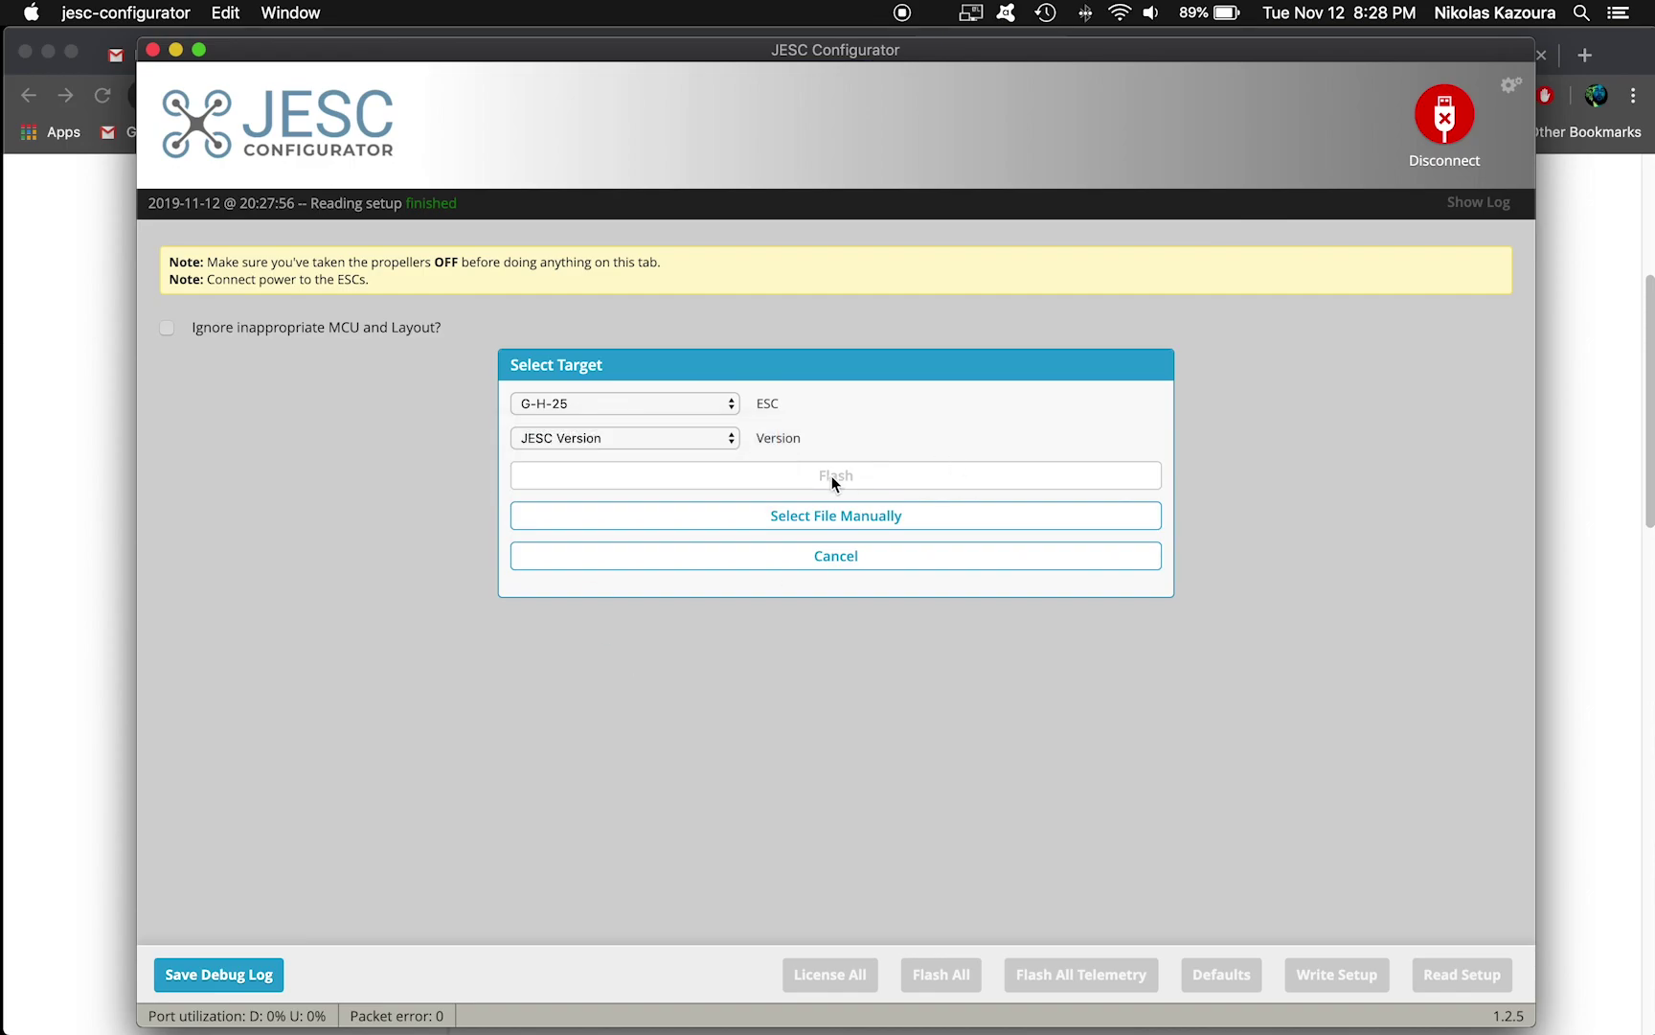
click(814, 555)
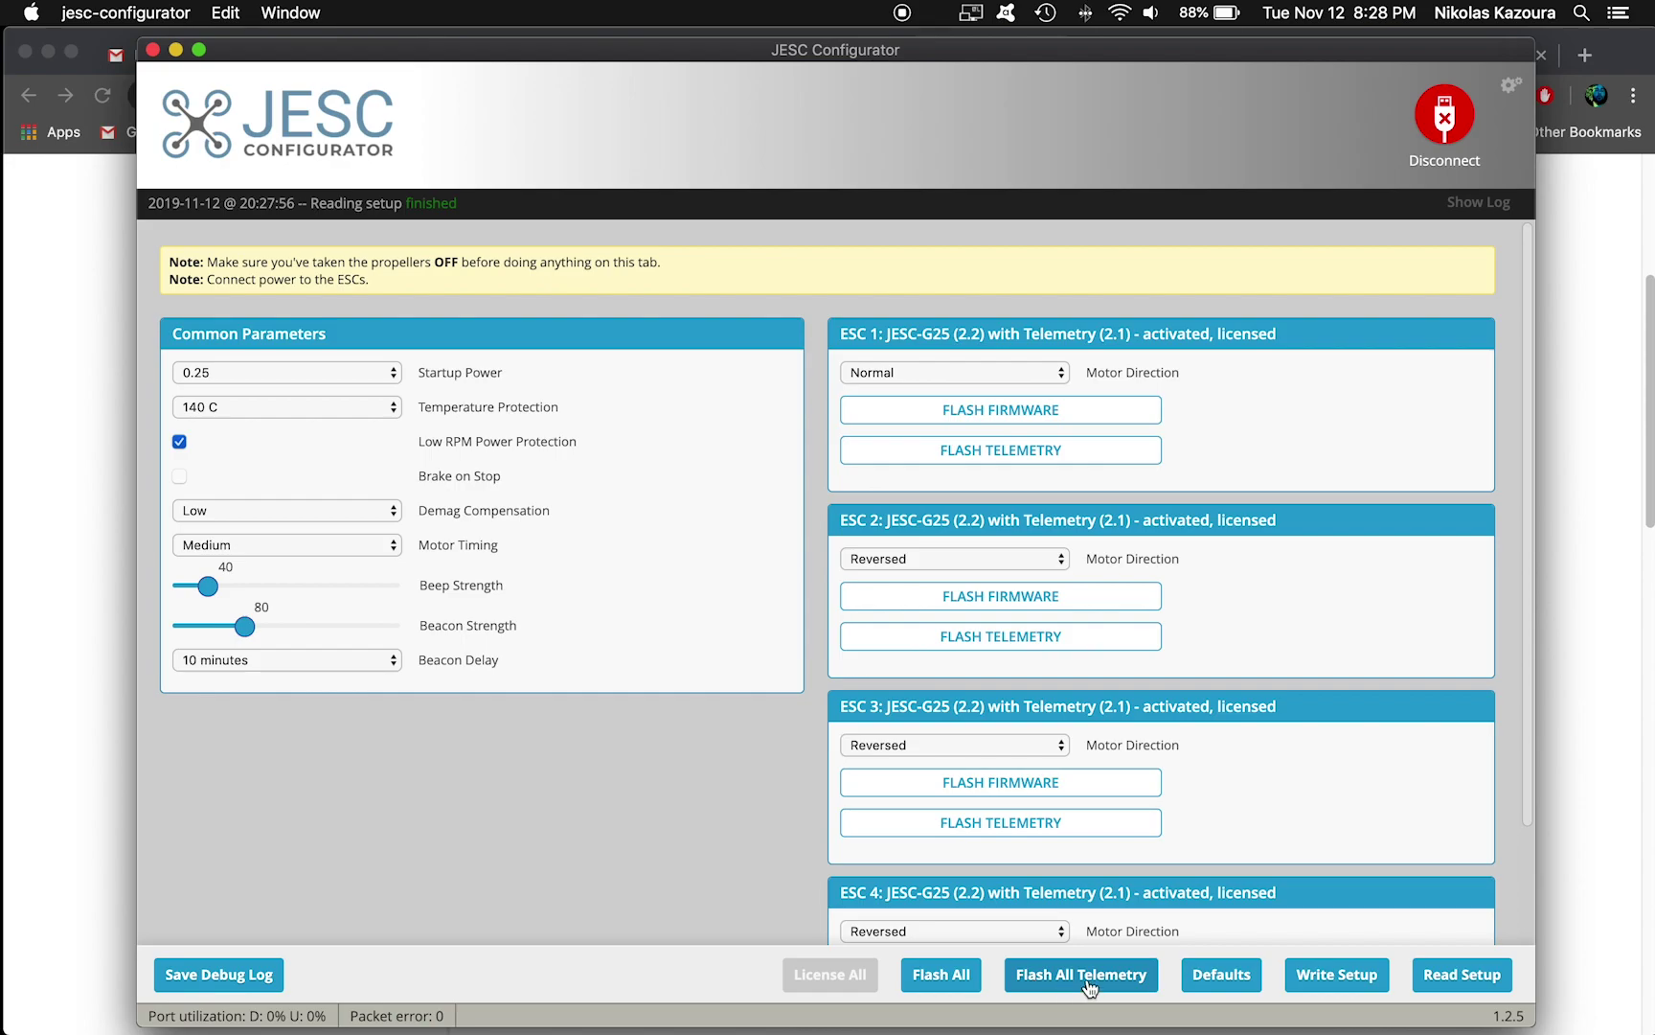
Look at the telemetry version choices for flashing all ESCs, and leave without flashing.
click(1050, 983)
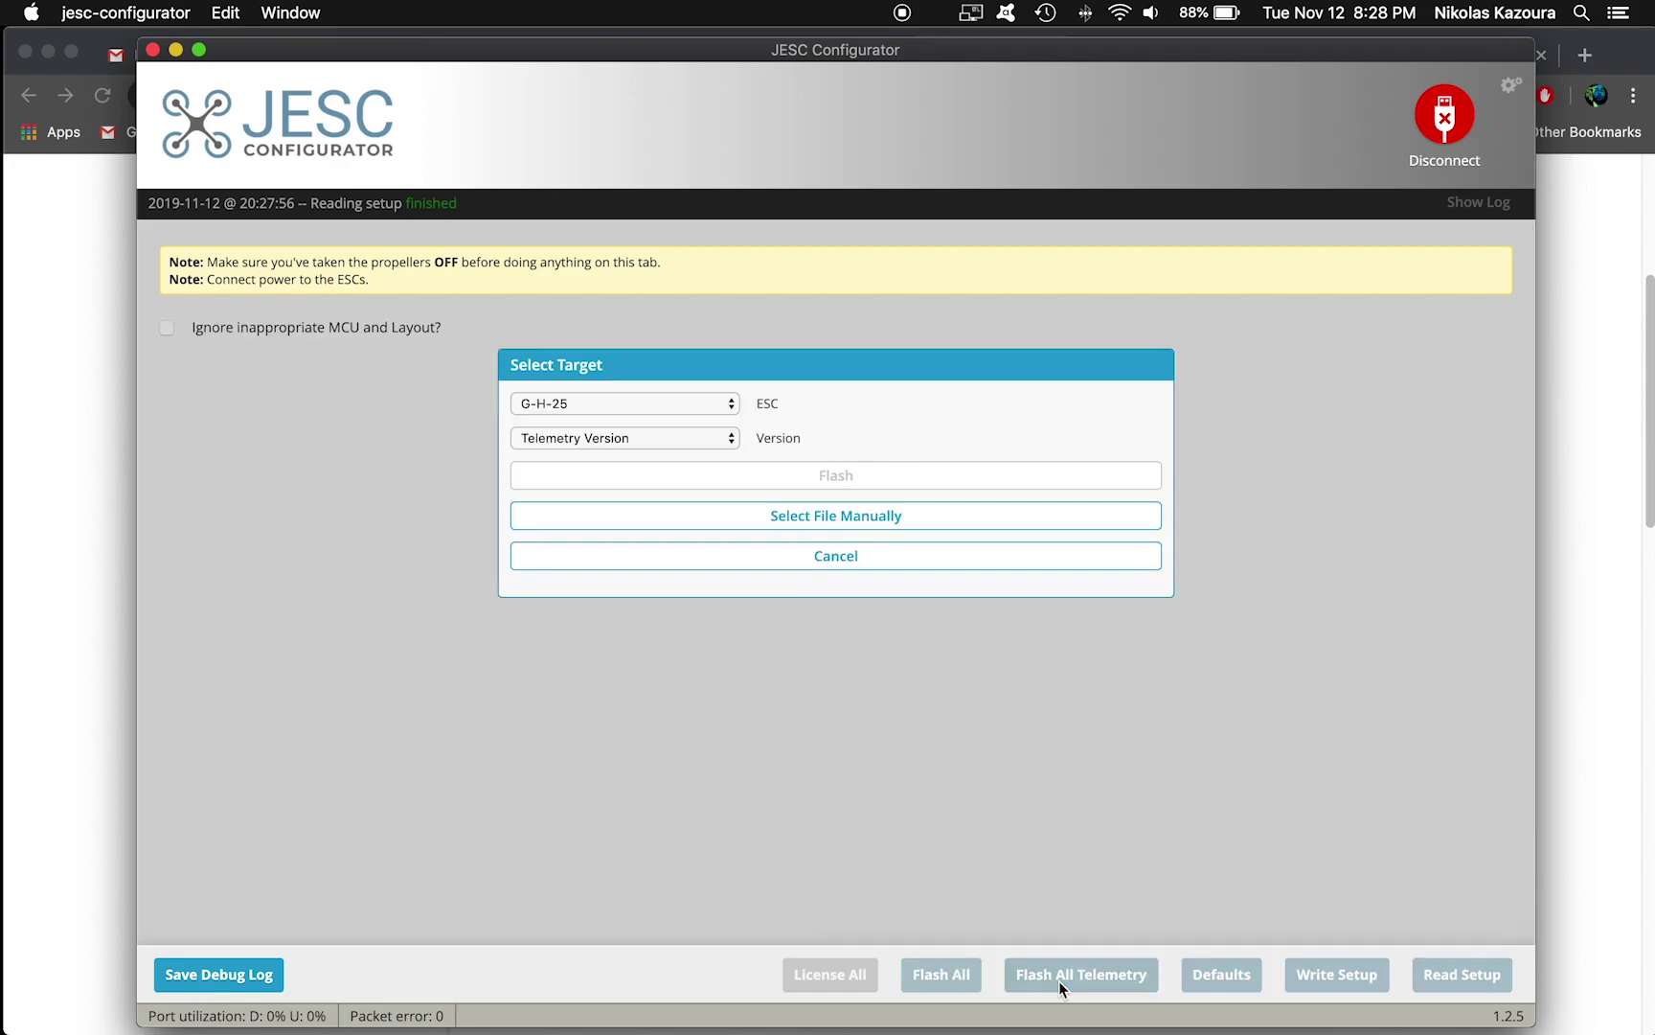
click(628, 447)
click(835, 584)
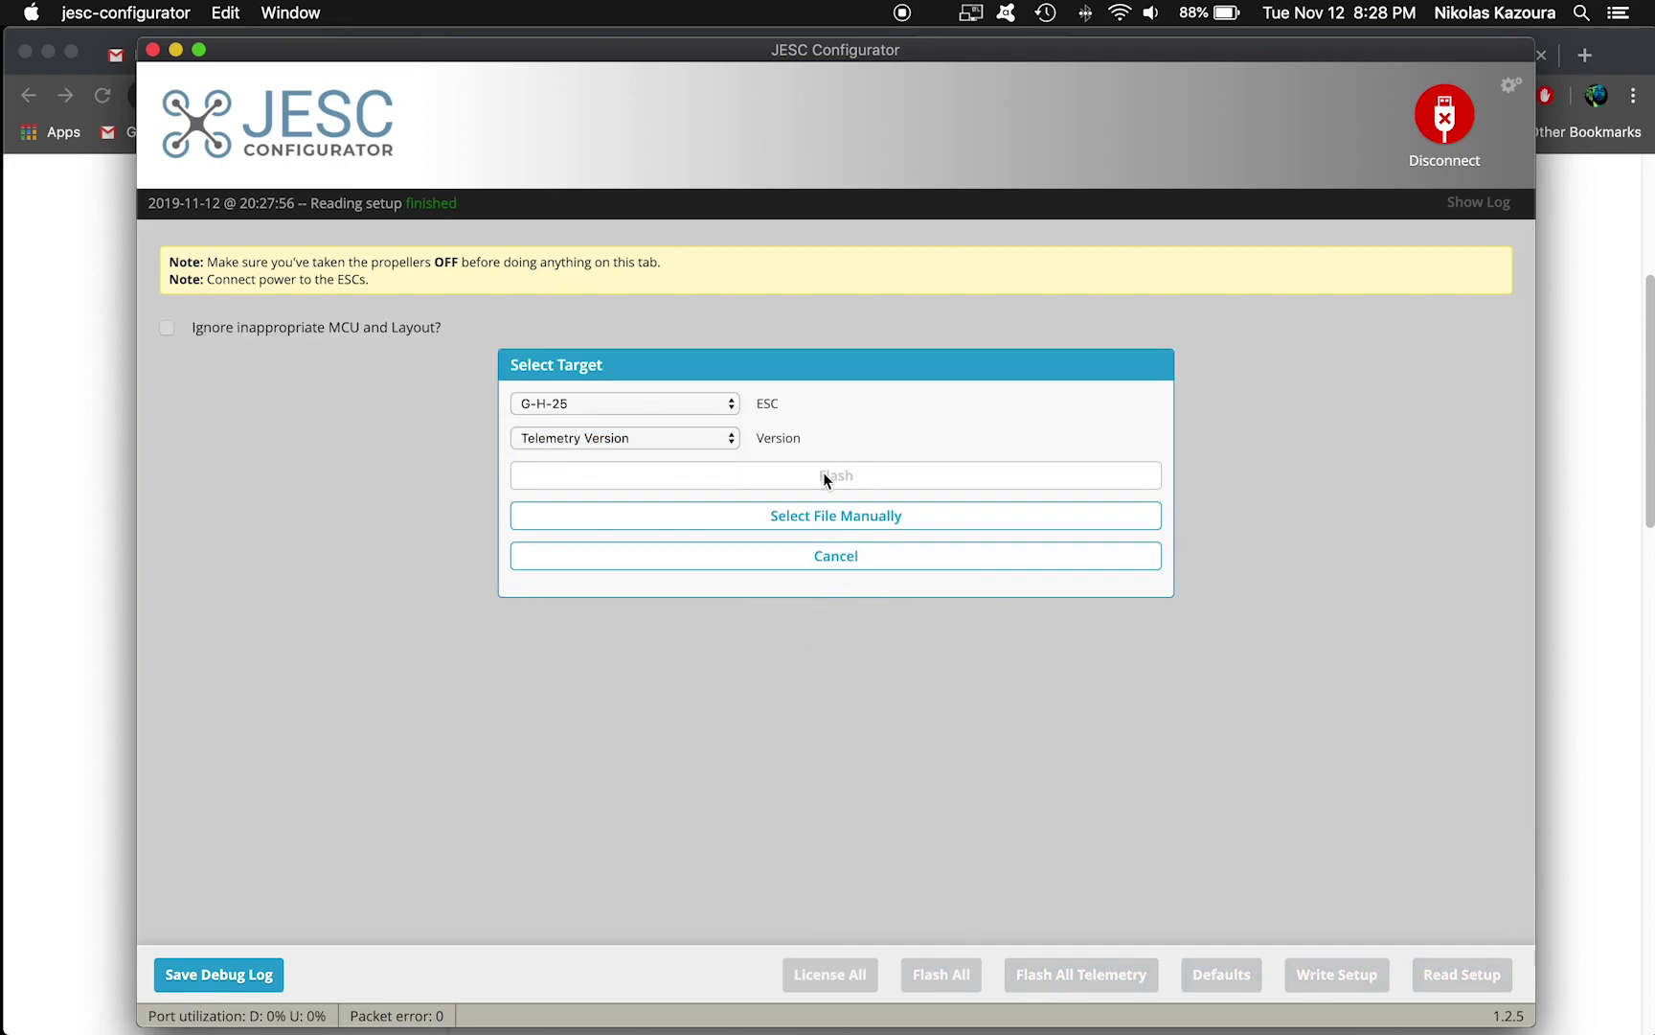
click(817, 558)
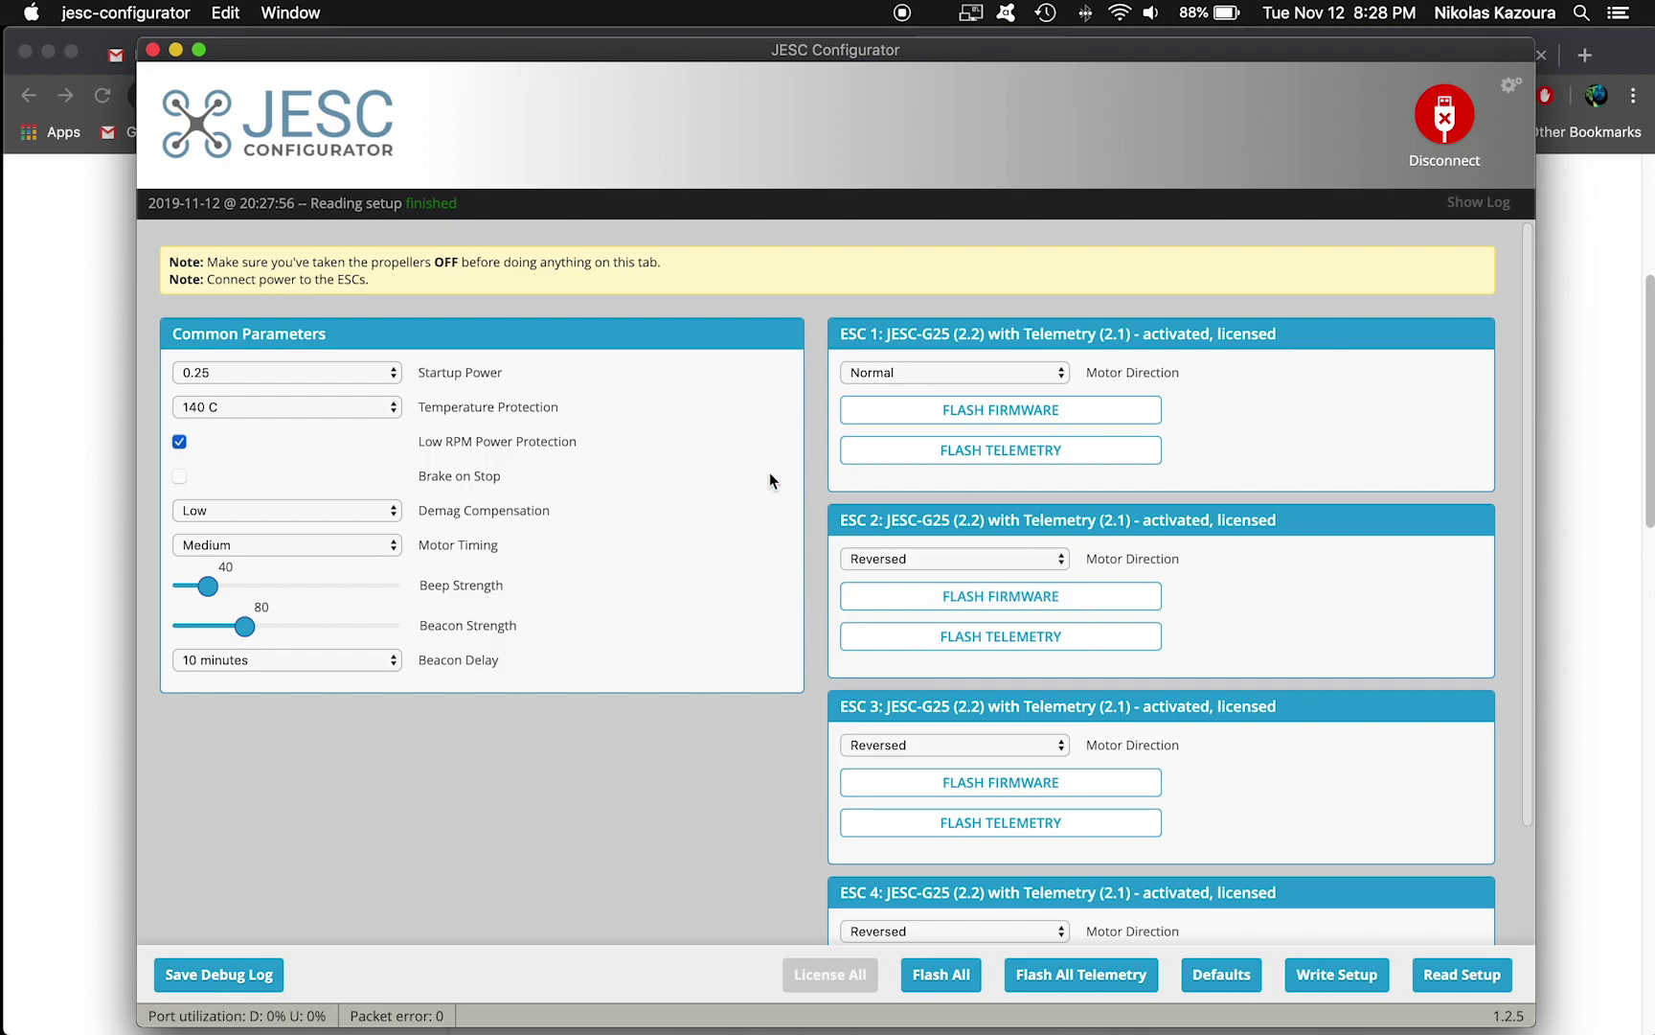
Disconnect the flight controller from JESC Configurator, close it, and connect the board in Betaflight Configurator.
click(1453, 127)
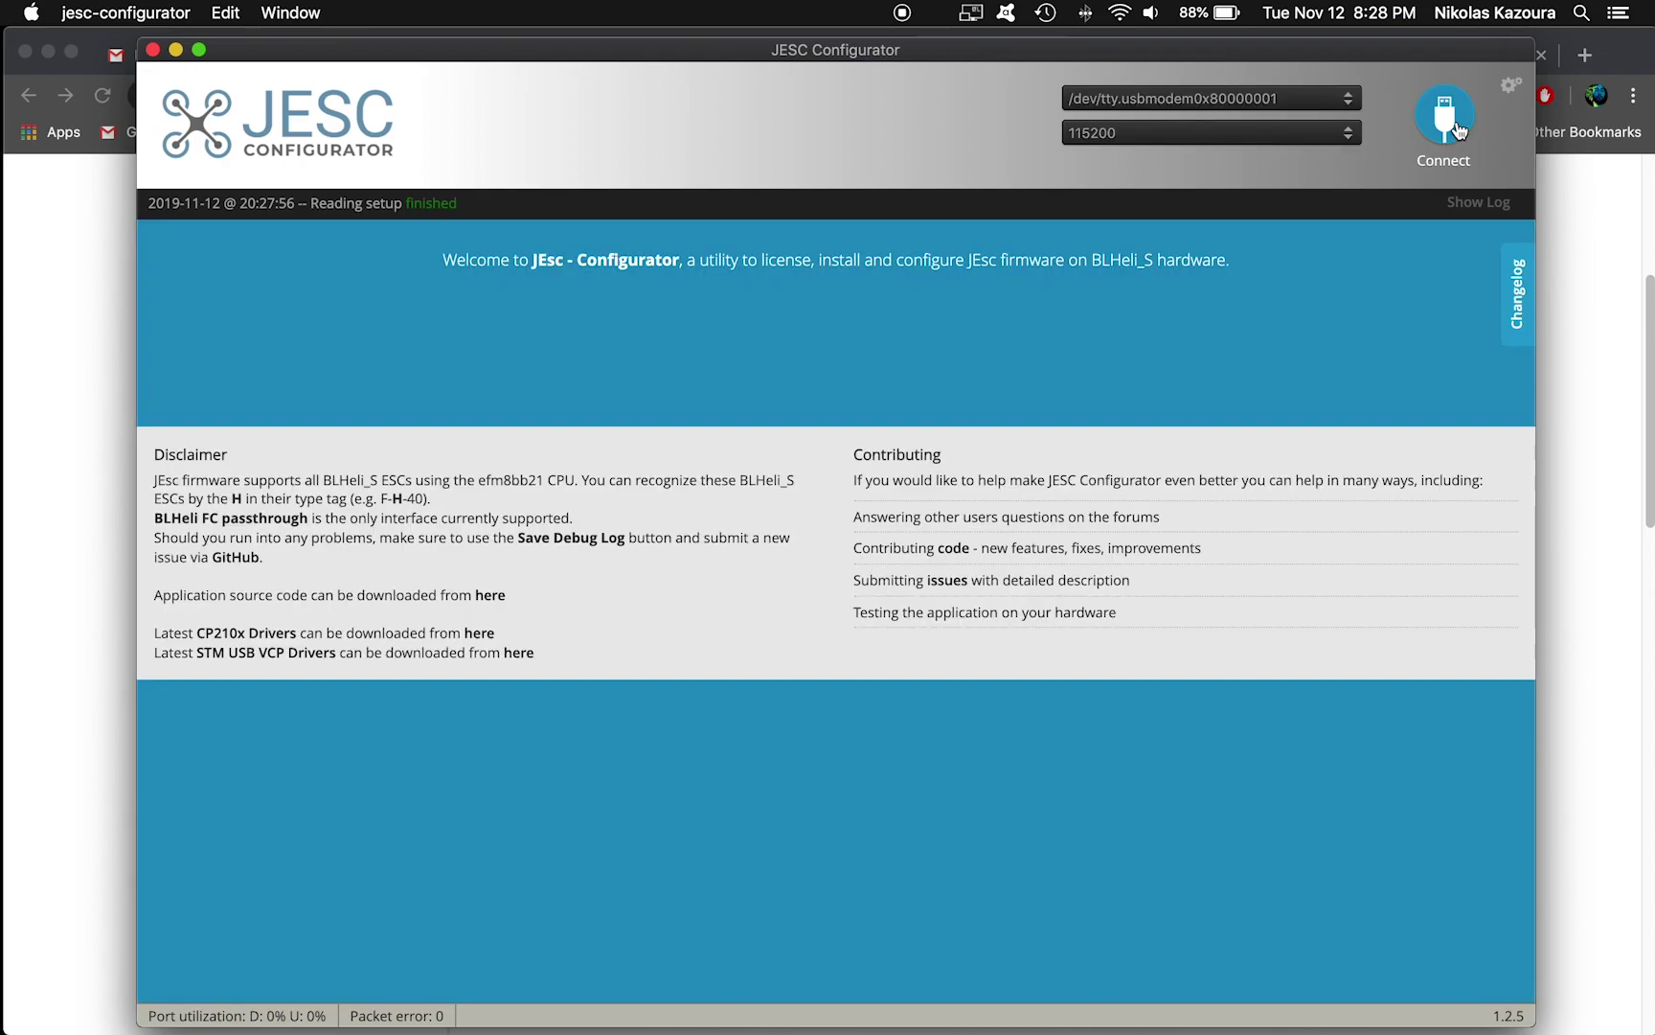
click(155, 51)
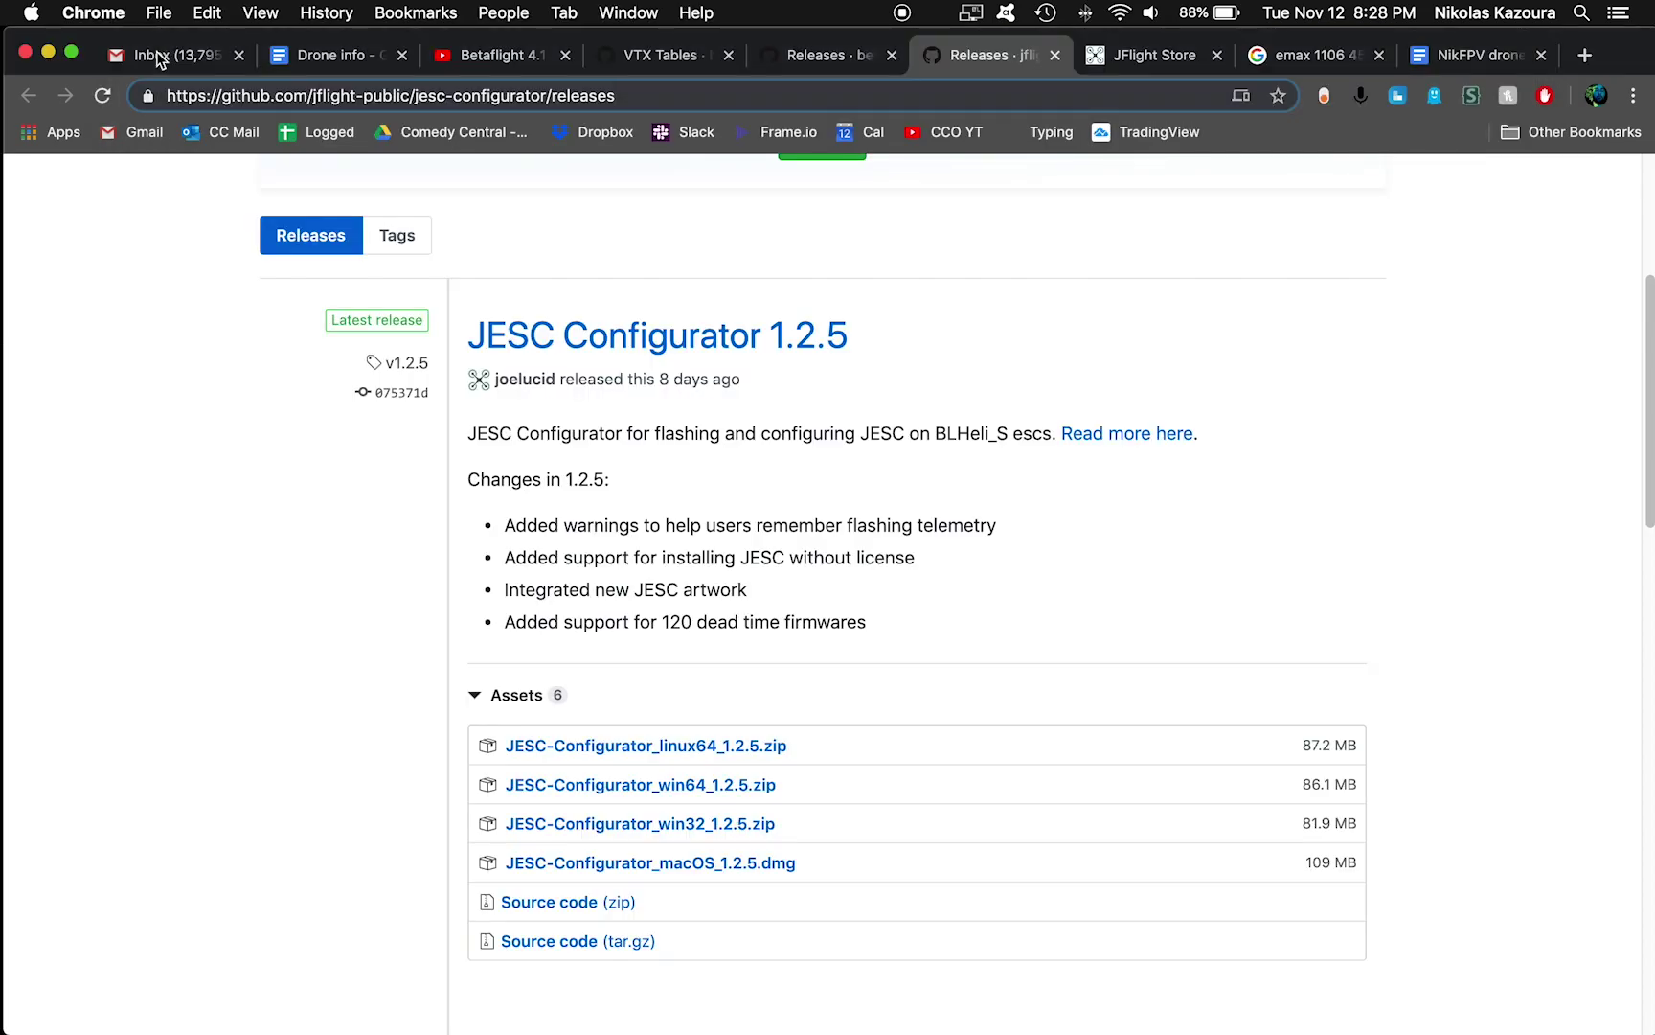
click(846, 977)
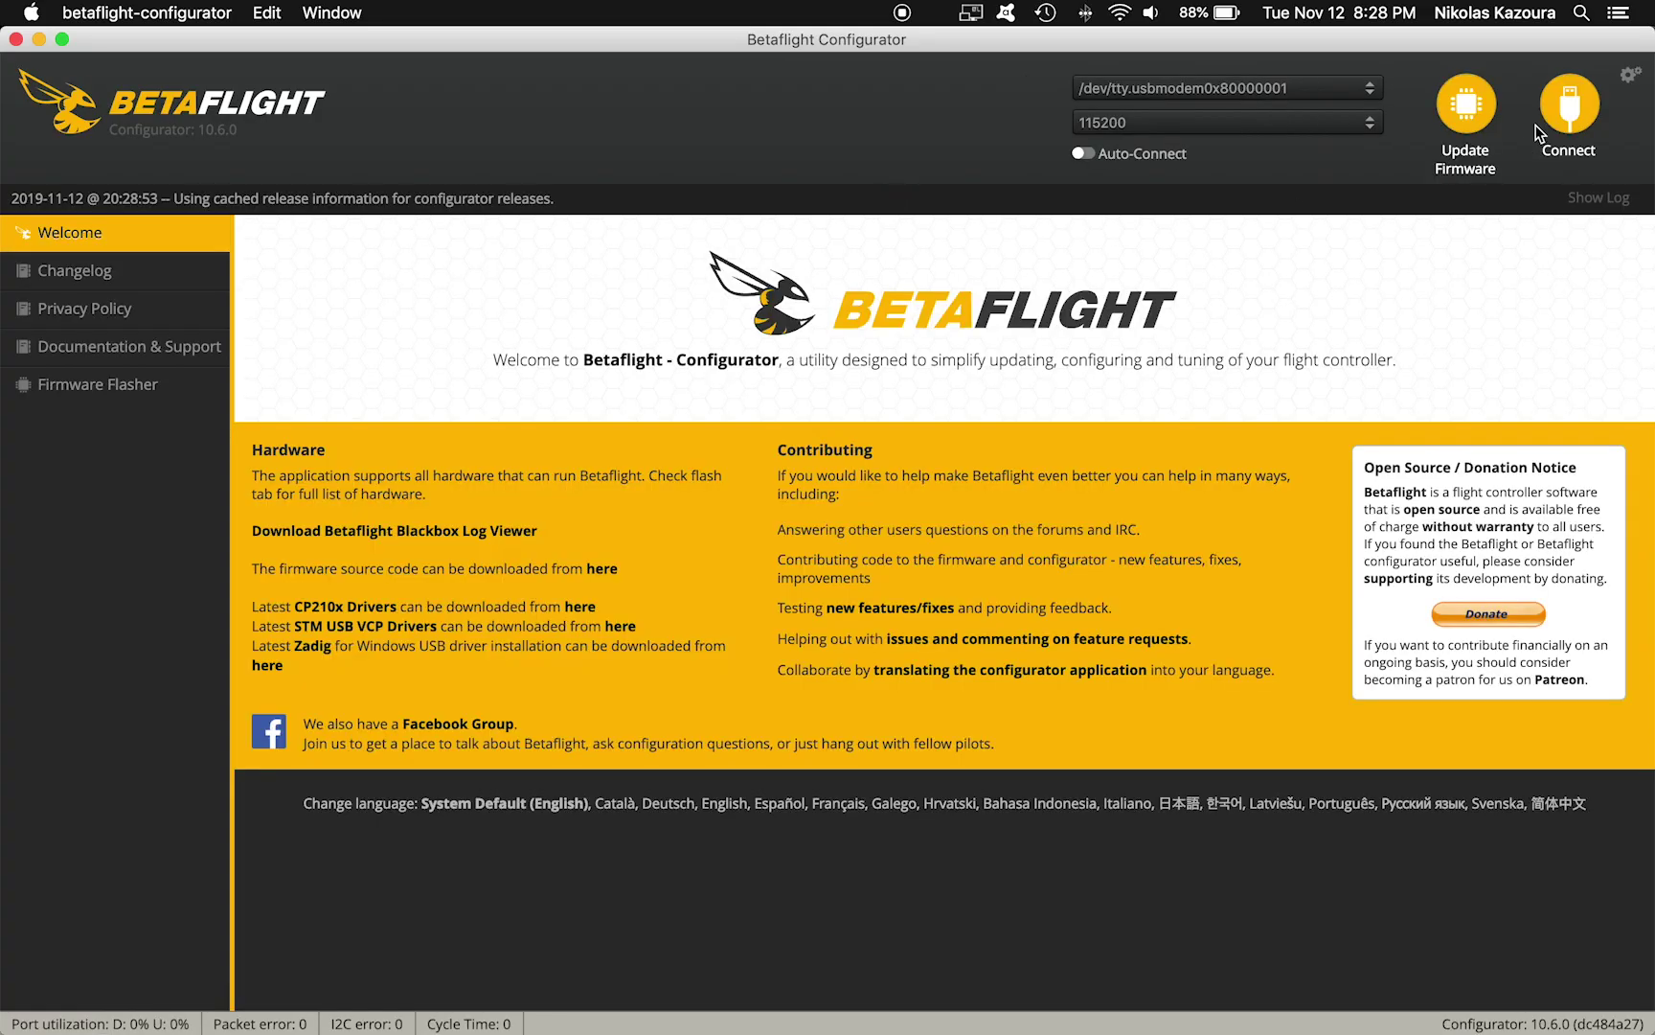
click(1541, 130)
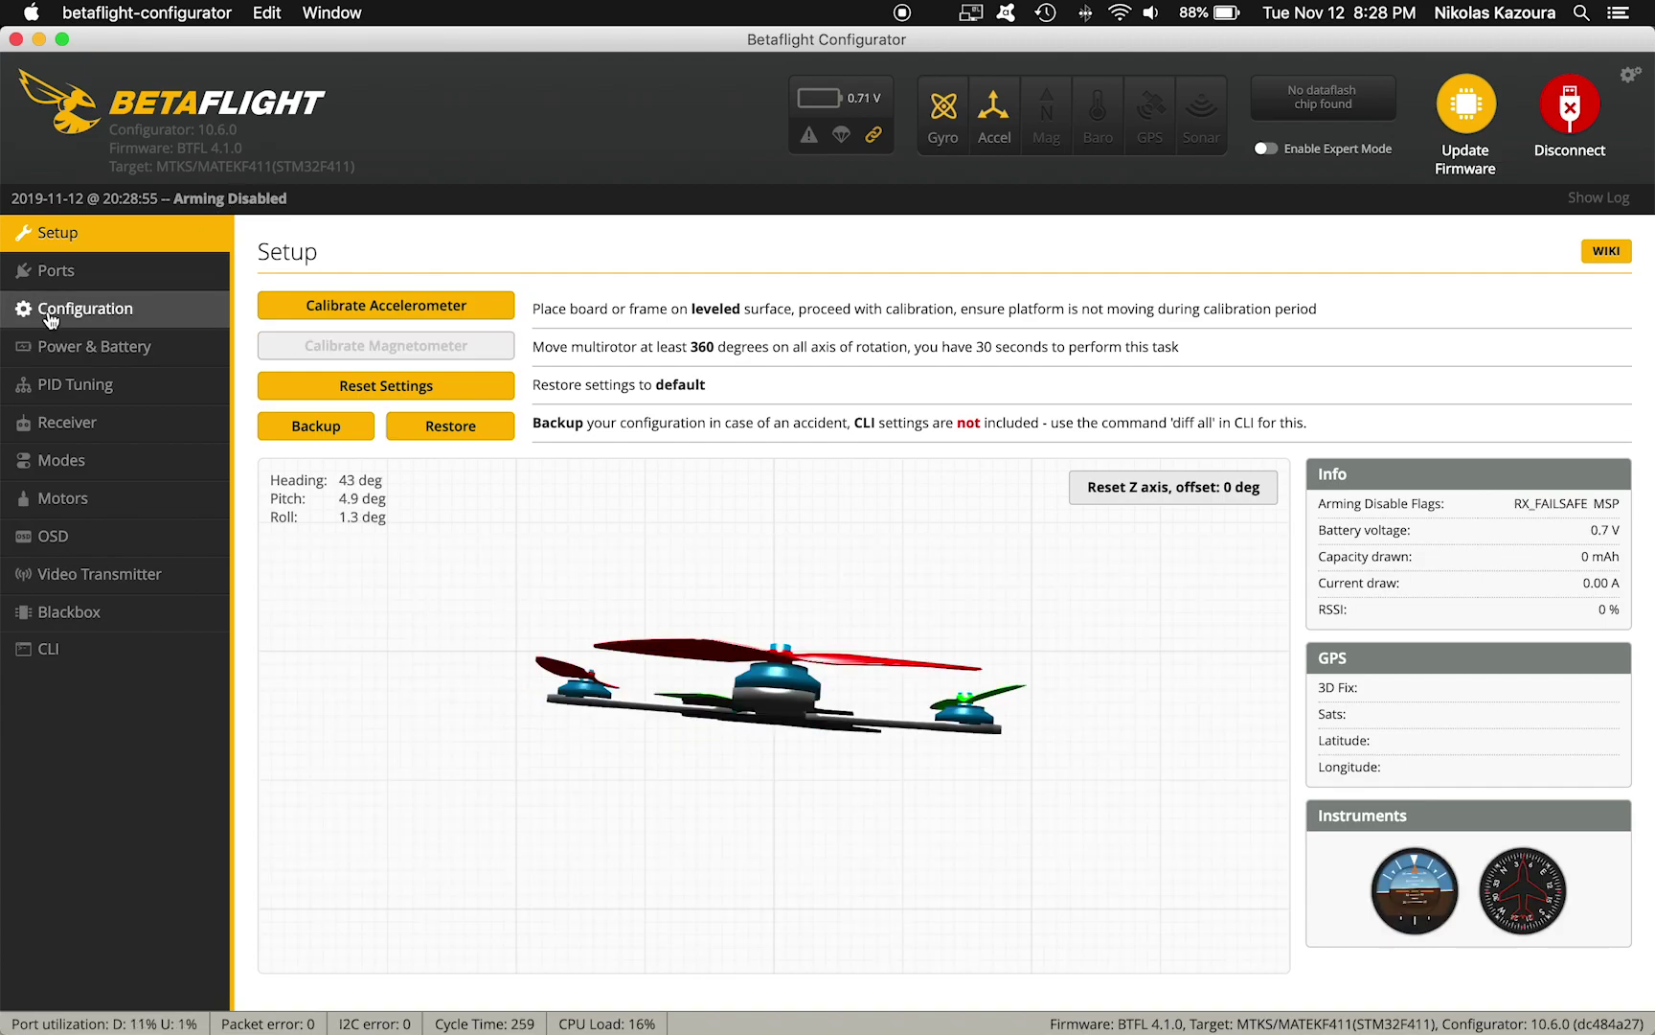
Review the ESC/motor features in Configuration, look up the Emax RS1106 motor pole specification in Chrome's image results, and return to Betaflight Configurator.
click(50, 309)
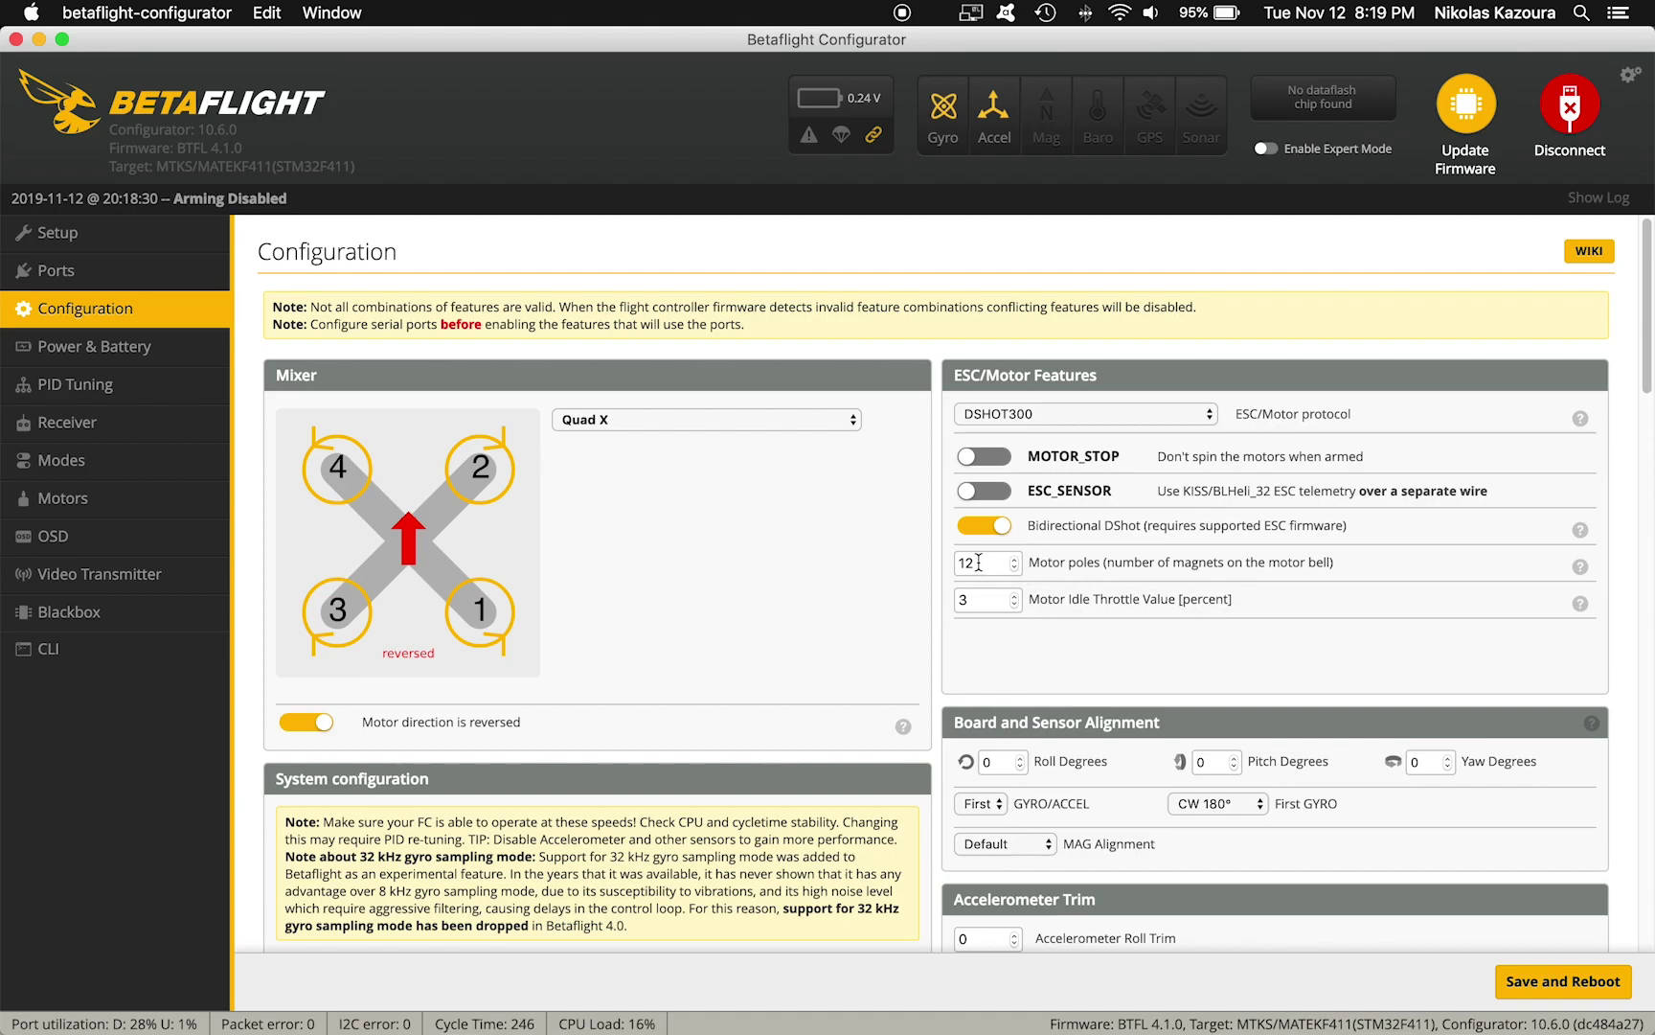
mouse_move(1582, 572)
click(1585, 58)
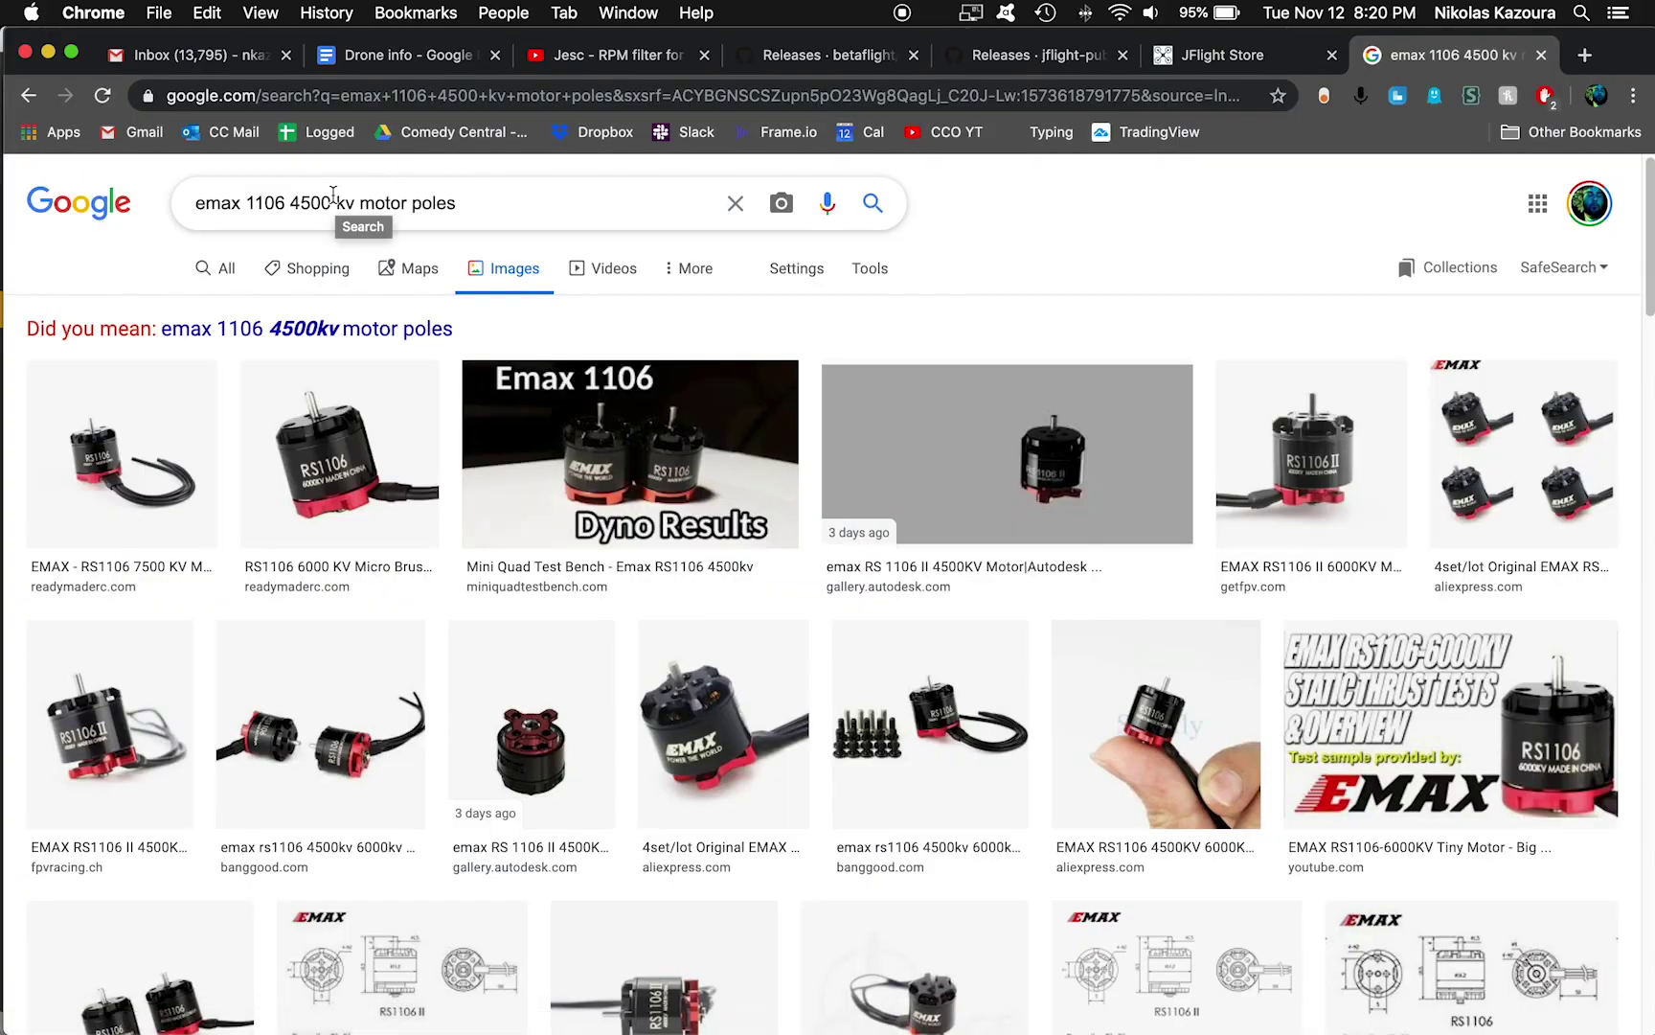
click(813, 714)
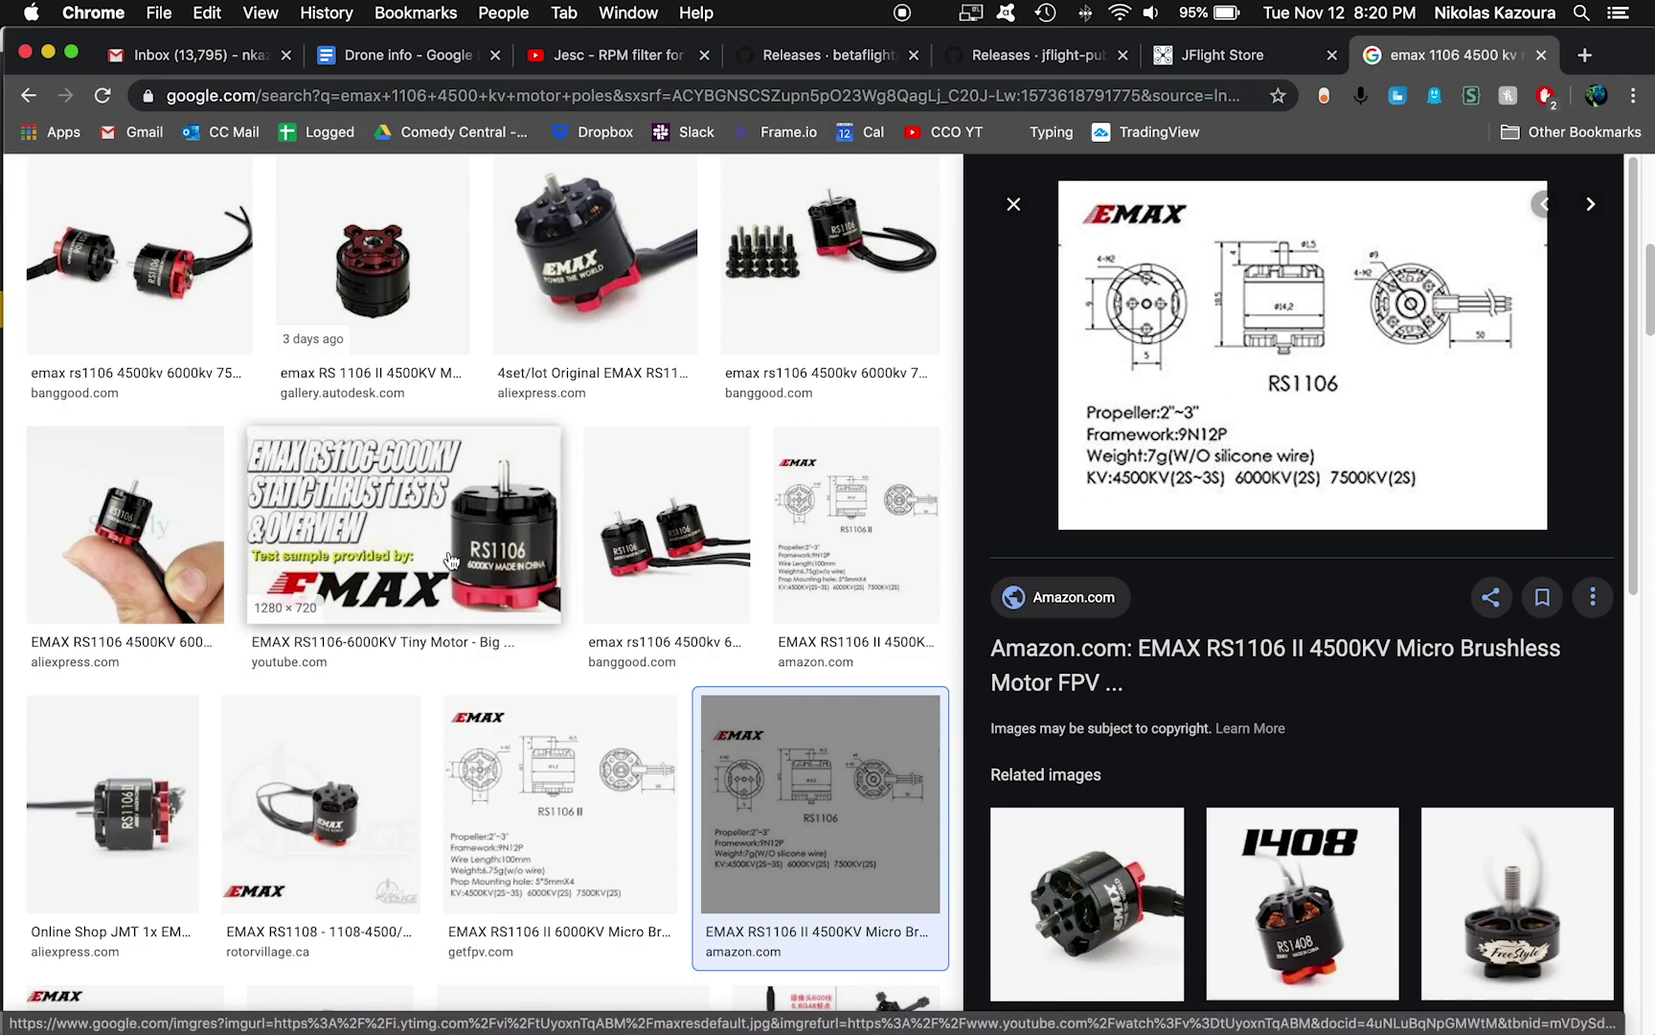
mouse_move(947, 1031)
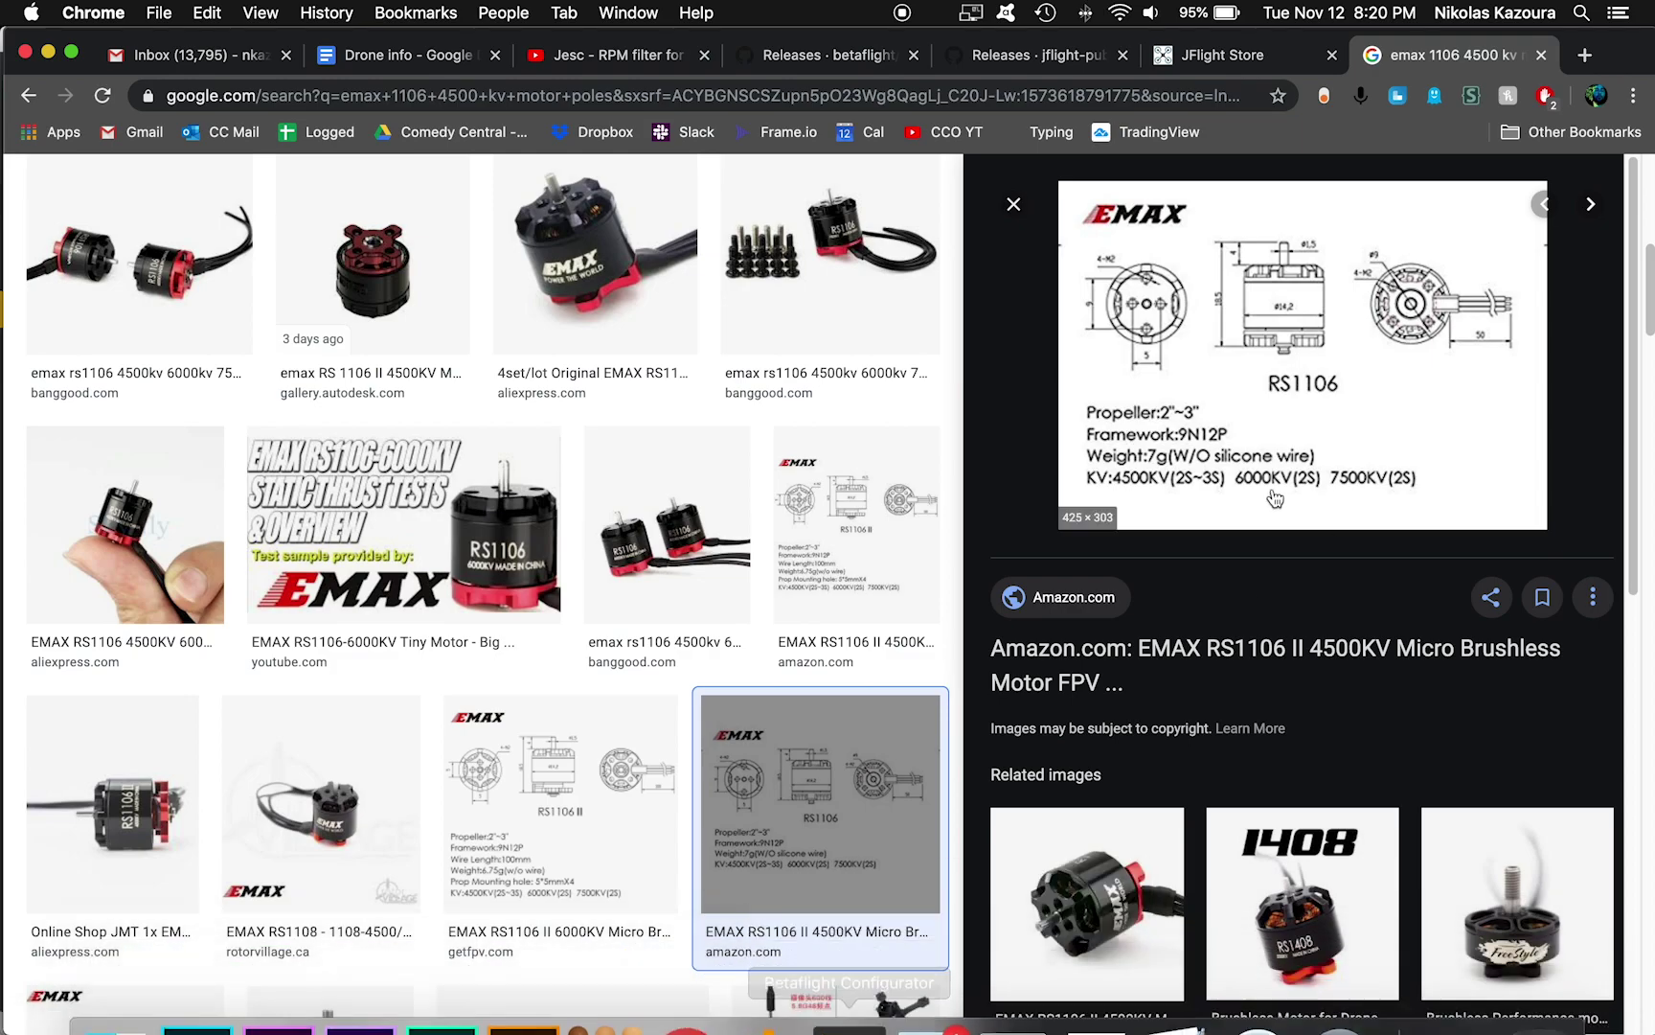
key(super+Tab)
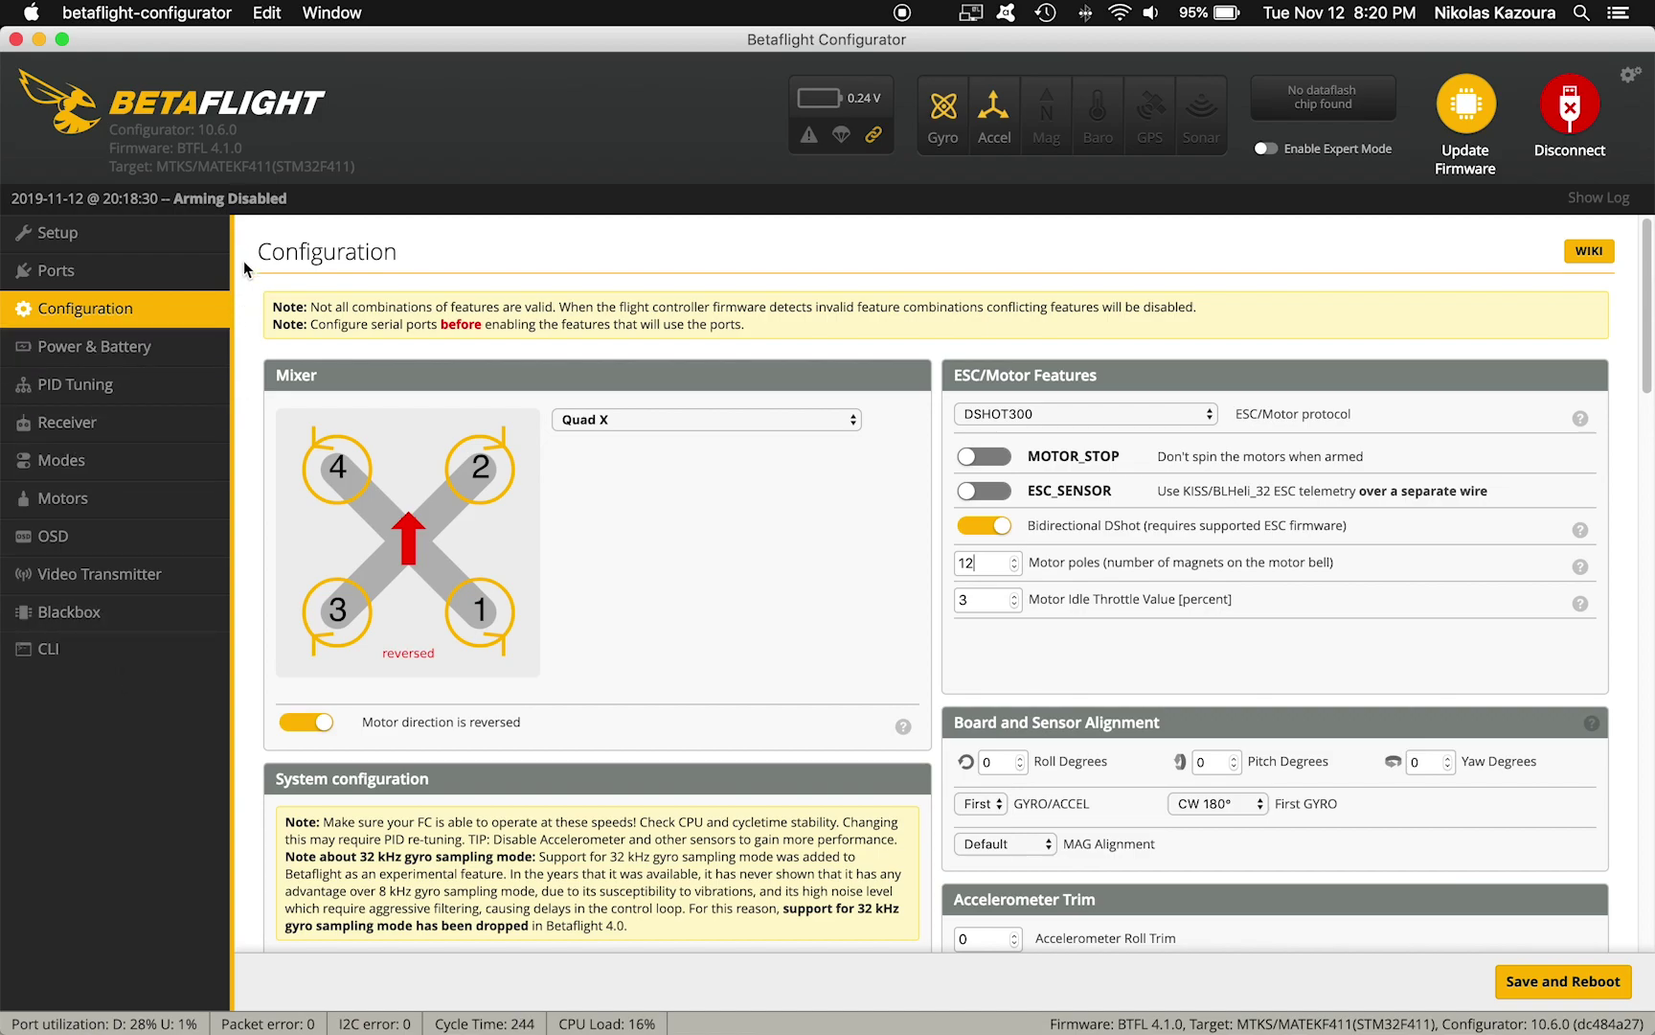
Review the Gyro RPM Filter among the PID tuning filter settings and check each motor's RPM and error readings.
click(110, 383)
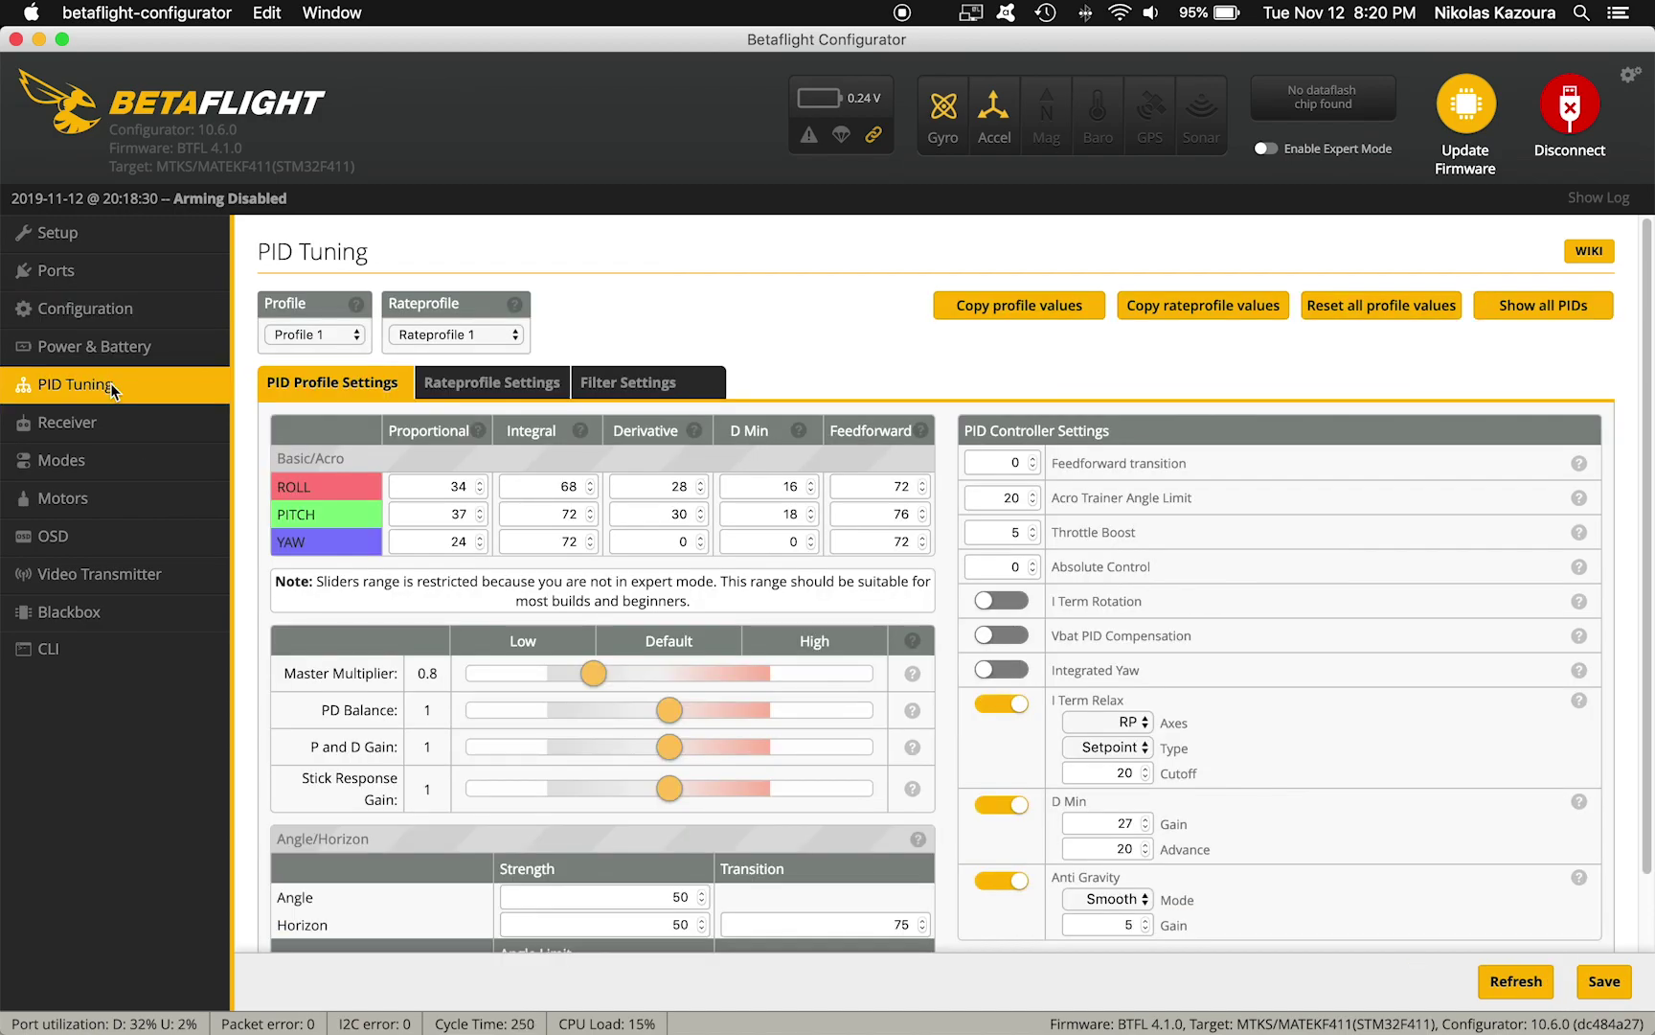
click(618, 388)
scroll(430, 650, down, 3)
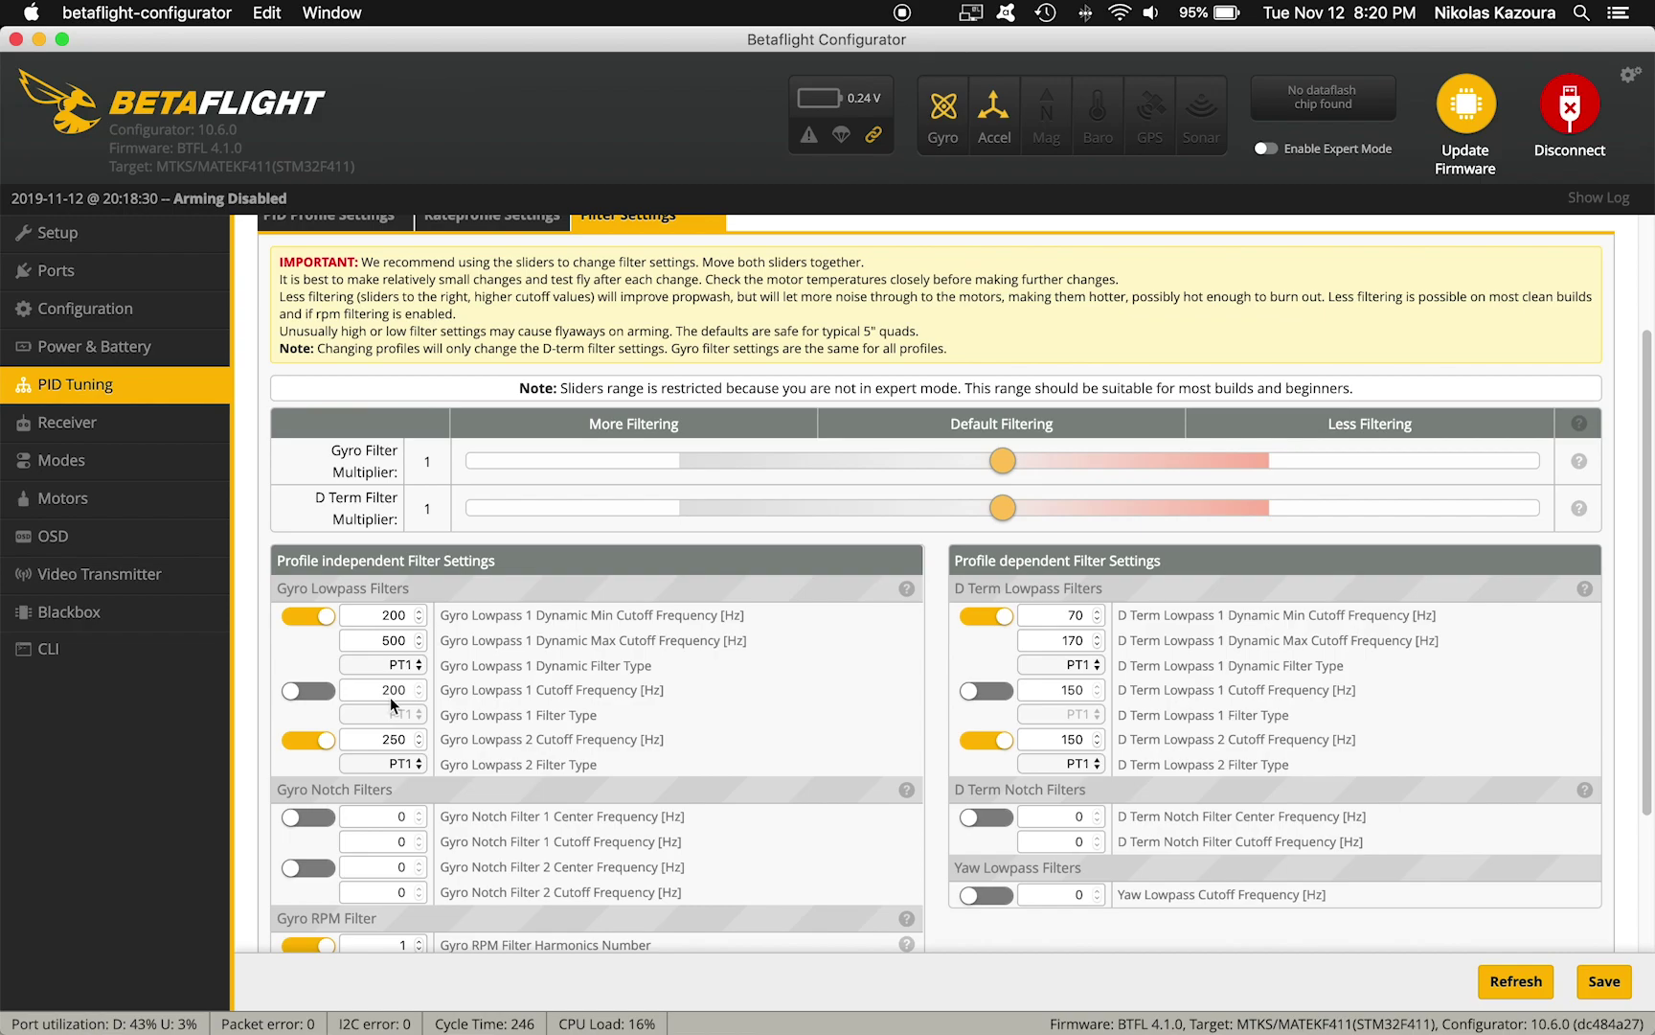
scroll(576, 662, down, 4)
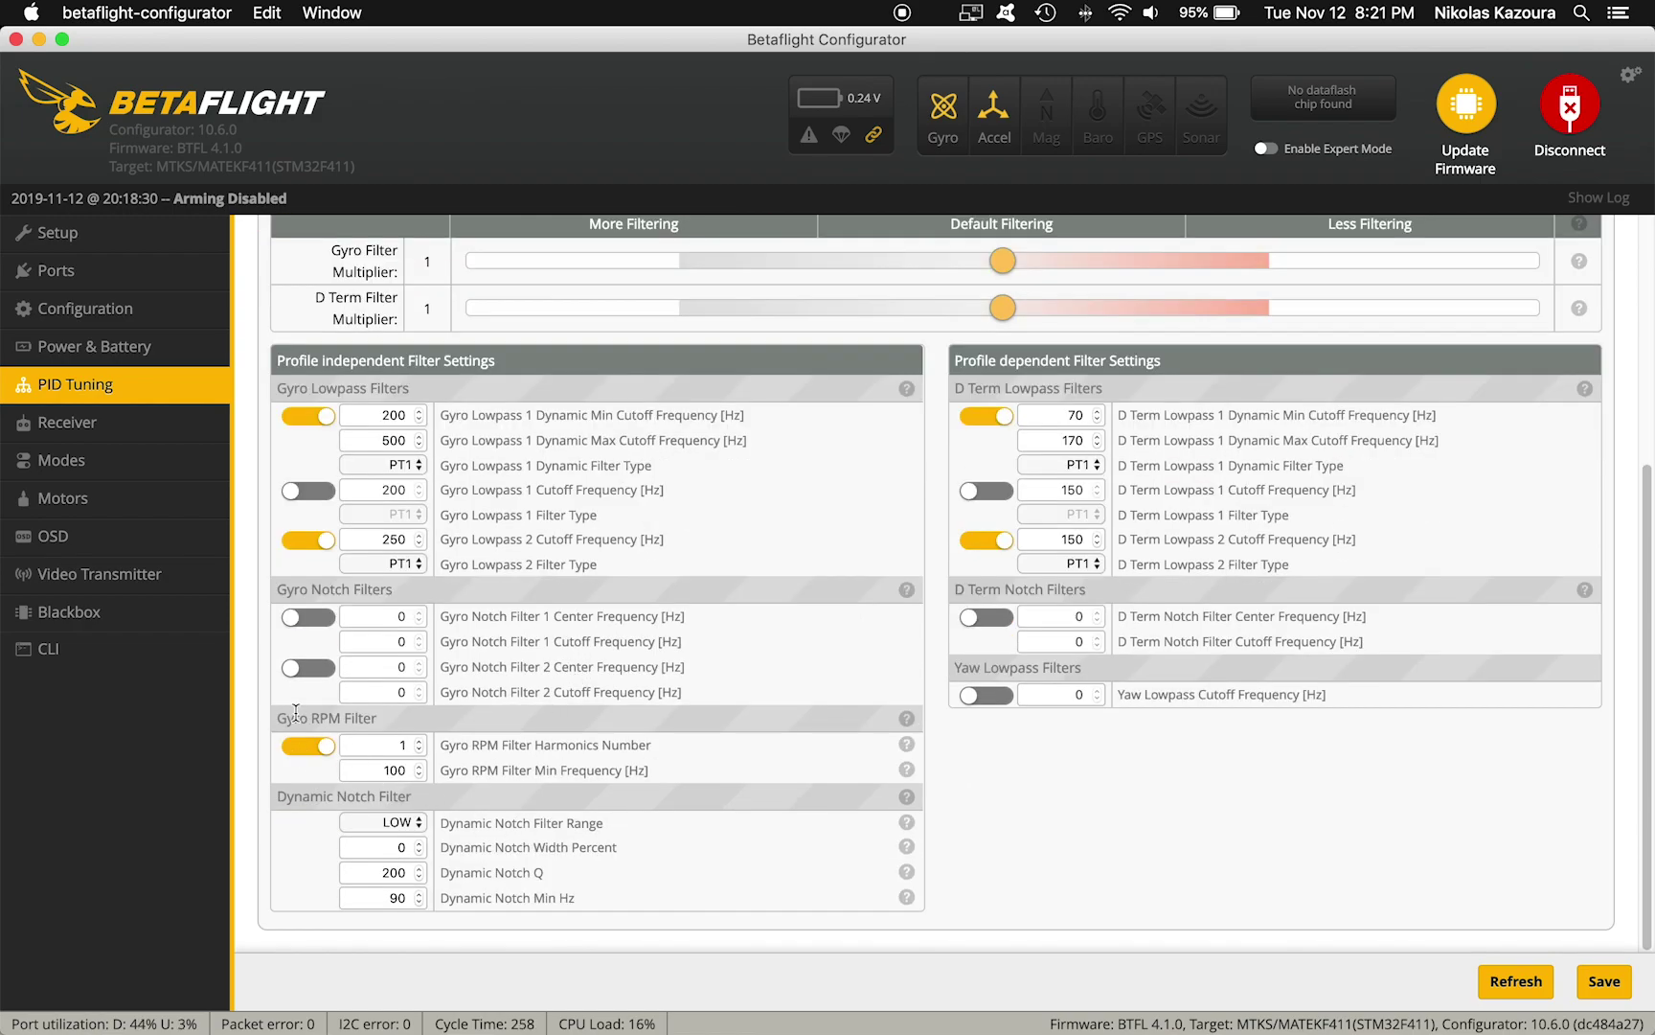
drag(353, 745, 454, 757)
click(127, 515)
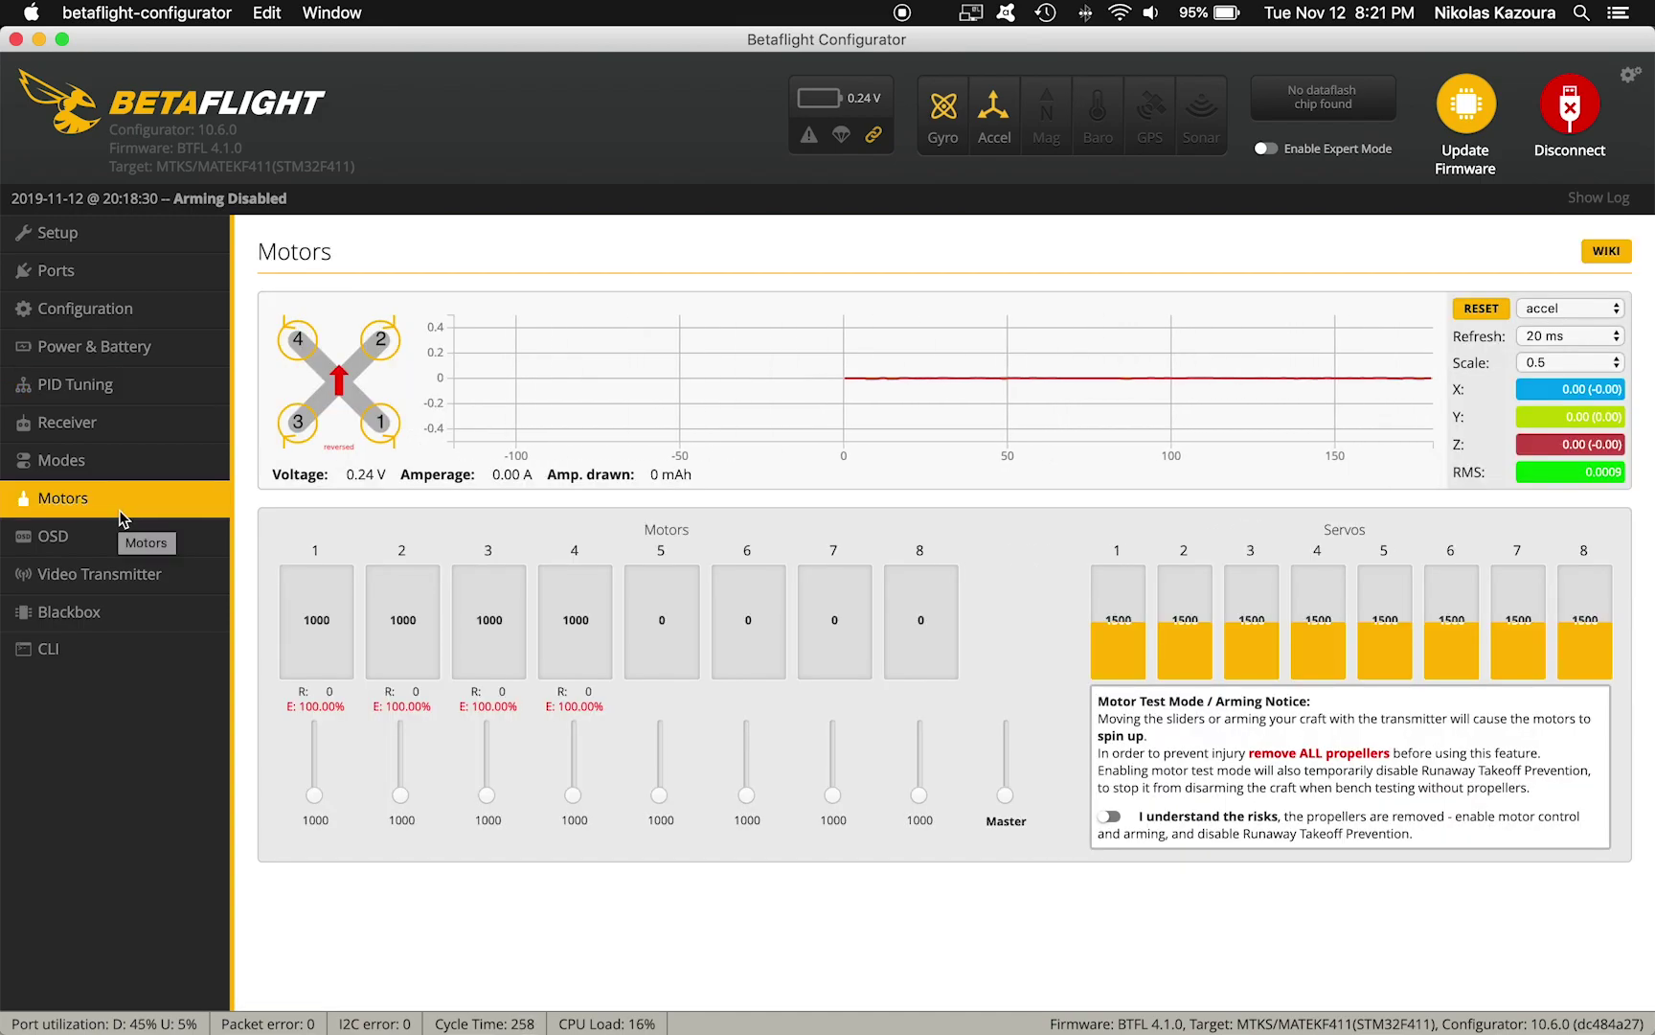
mouse_move(560, 708)
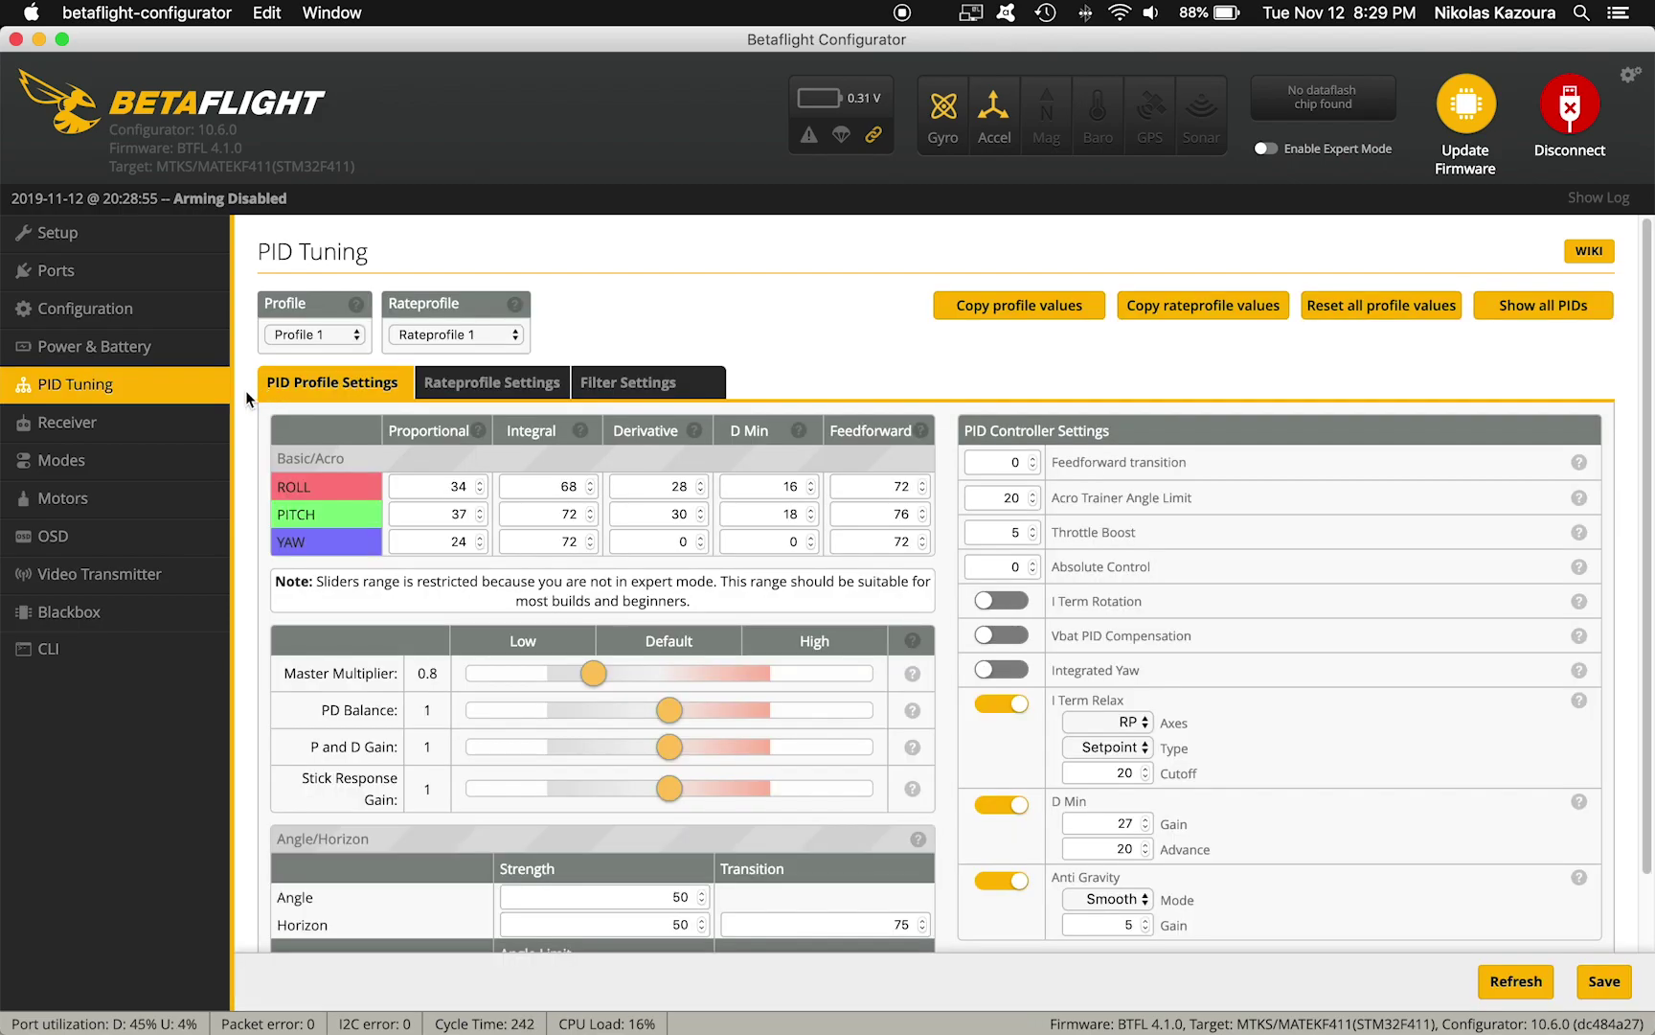
Review the PID values and tuning sliders of Profile 1.
scroll(246, 388, down, 1)
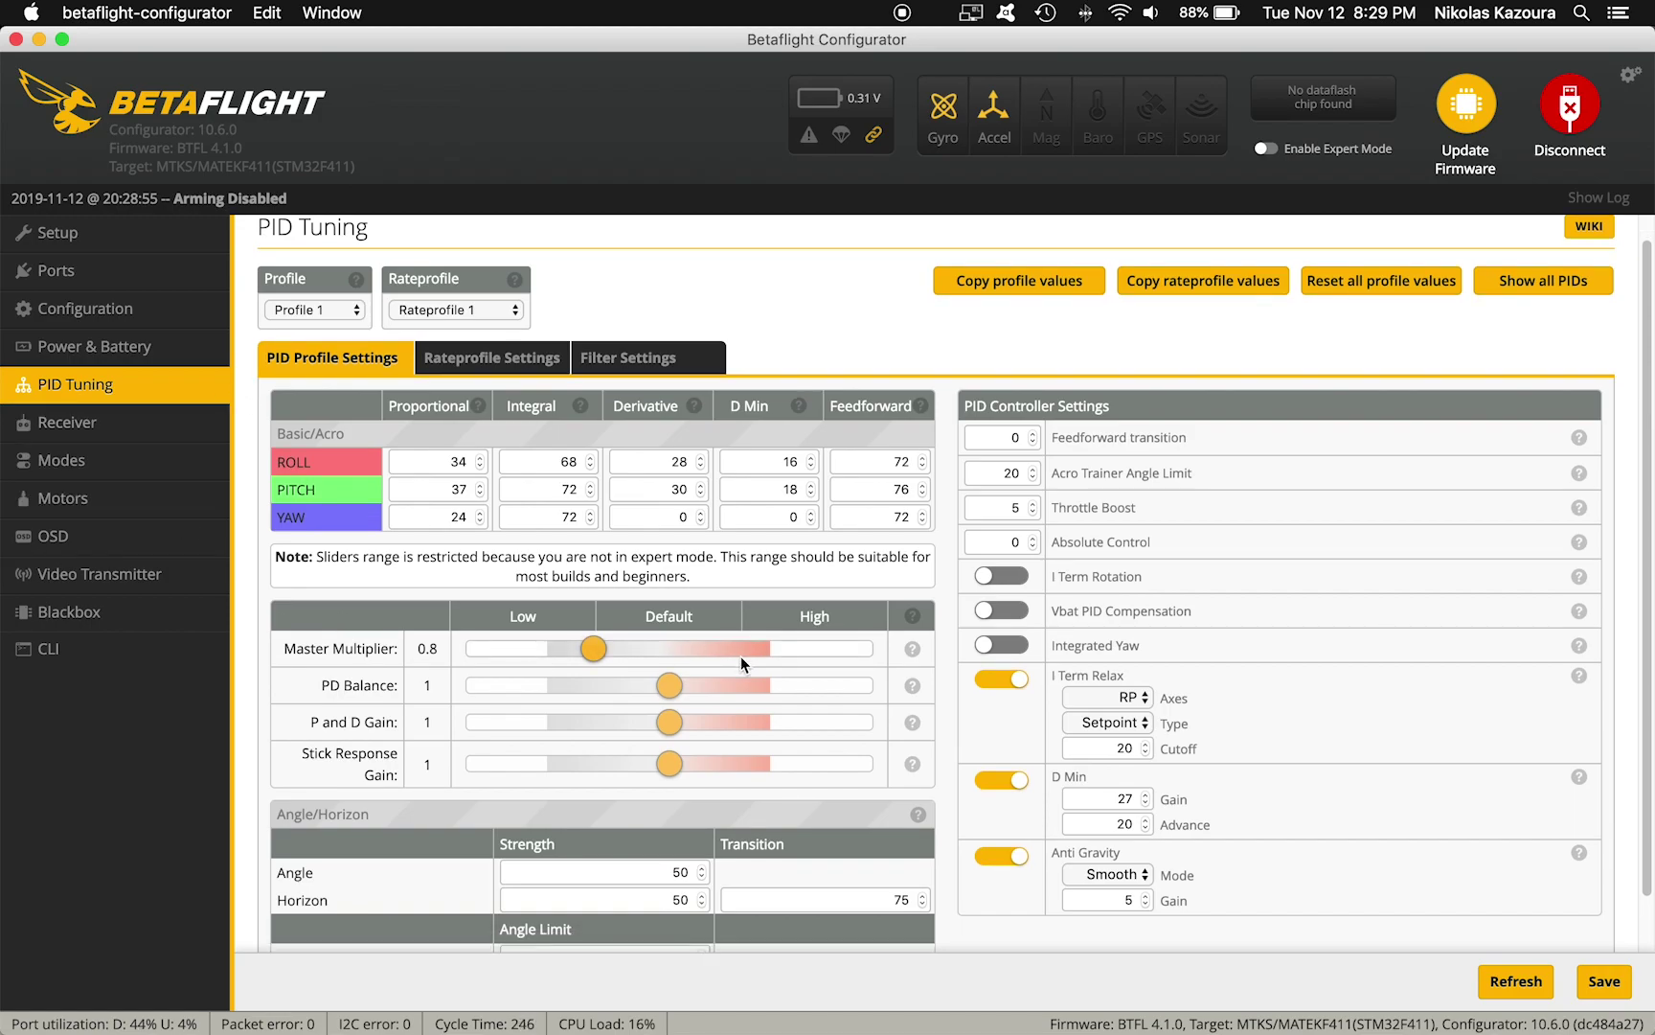